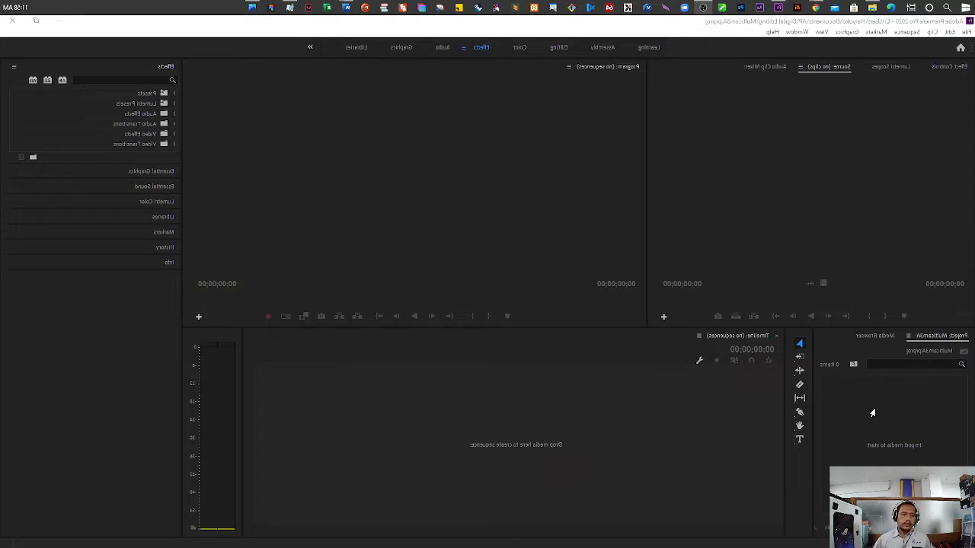
Import Cam 01.mov, Cam 02.mov, Cam 03.mov and the Double cover audio file from the BOYCE AVENUE COVER MULTICAM HD MOV folder
double_click(872, 412)
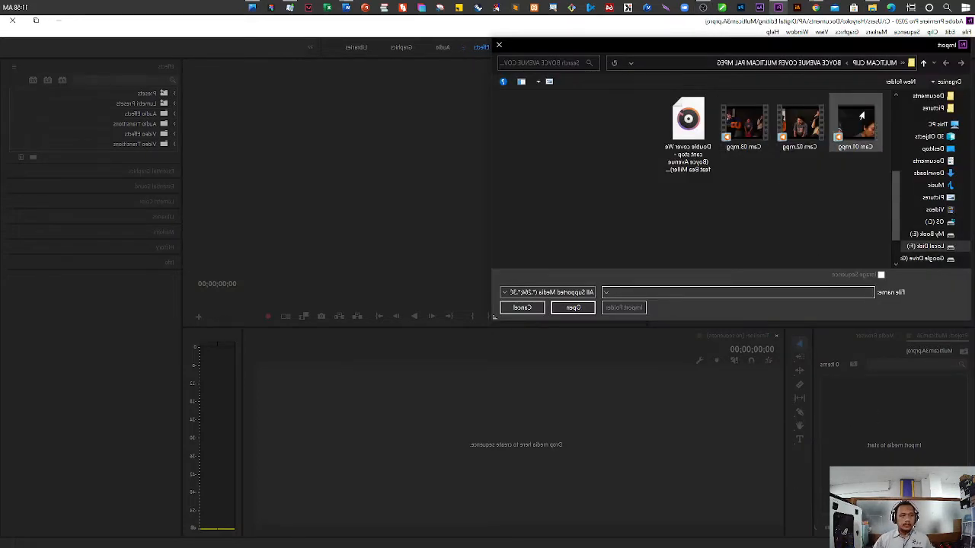
left_click(874, 63)
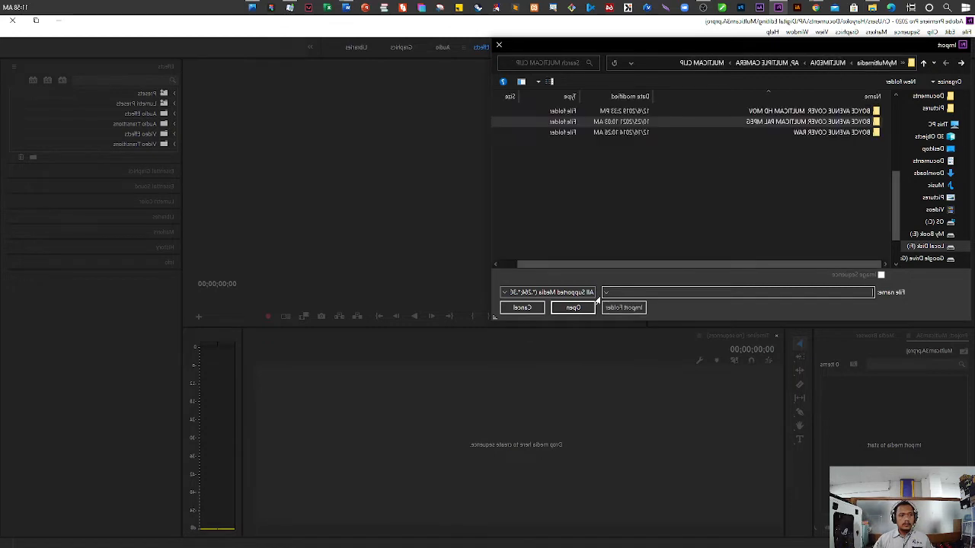
double_click(771, 114)
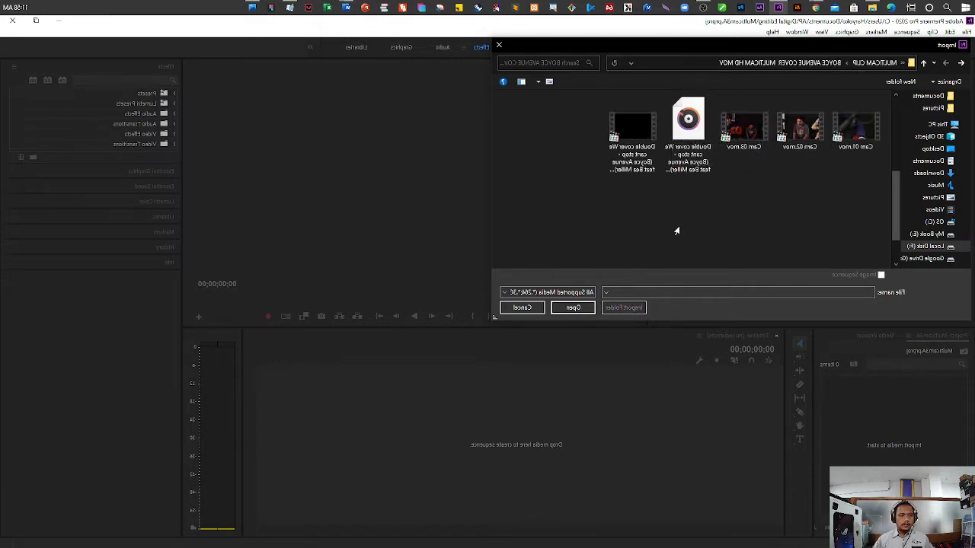
left_click_drag(667, 226, 849, 113)
left_click(573, 307)
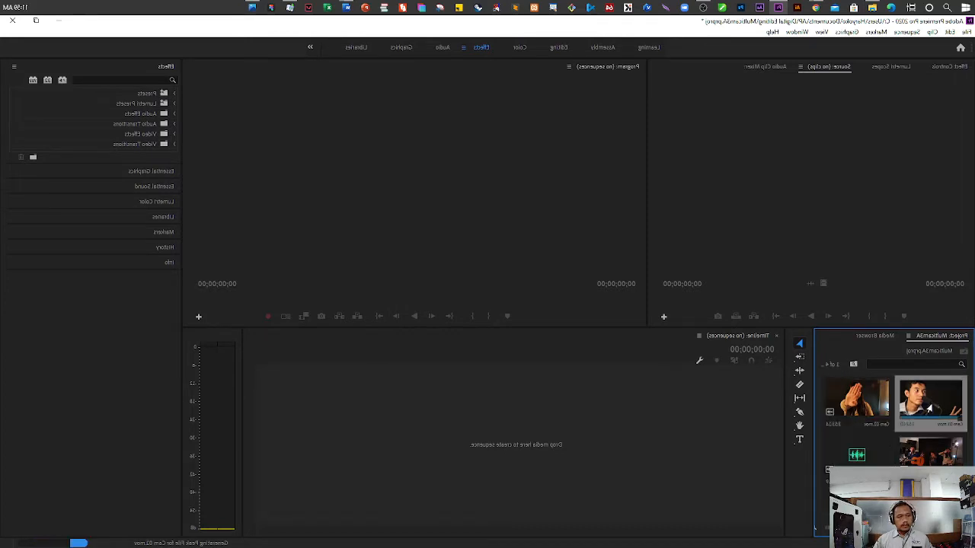
left_click(872, 403)
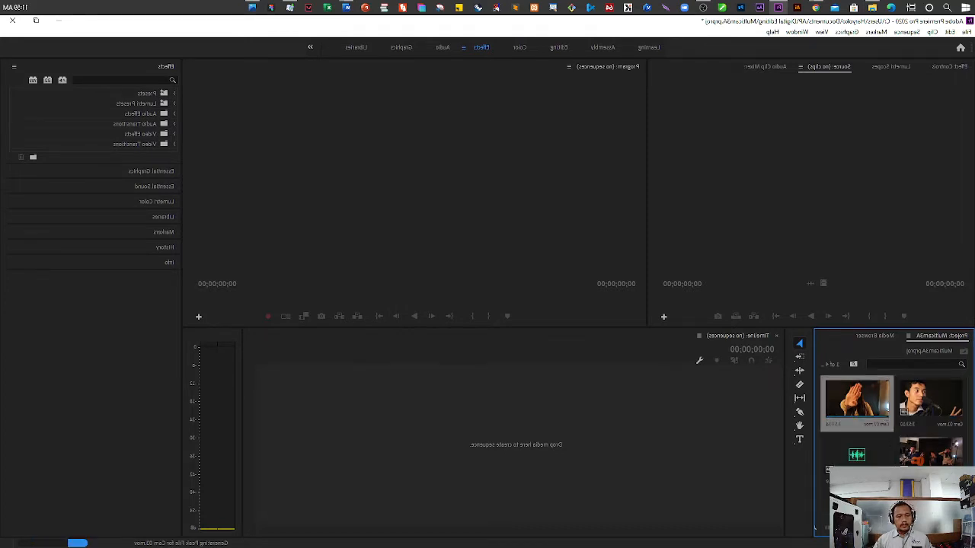
left_click(864, 462)
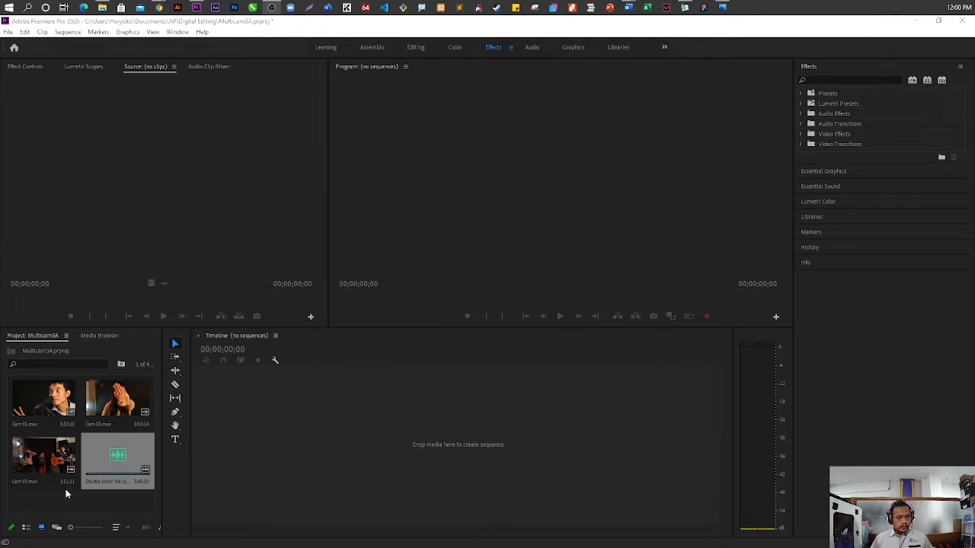
left_click_drag(126, 503, 47, 397)
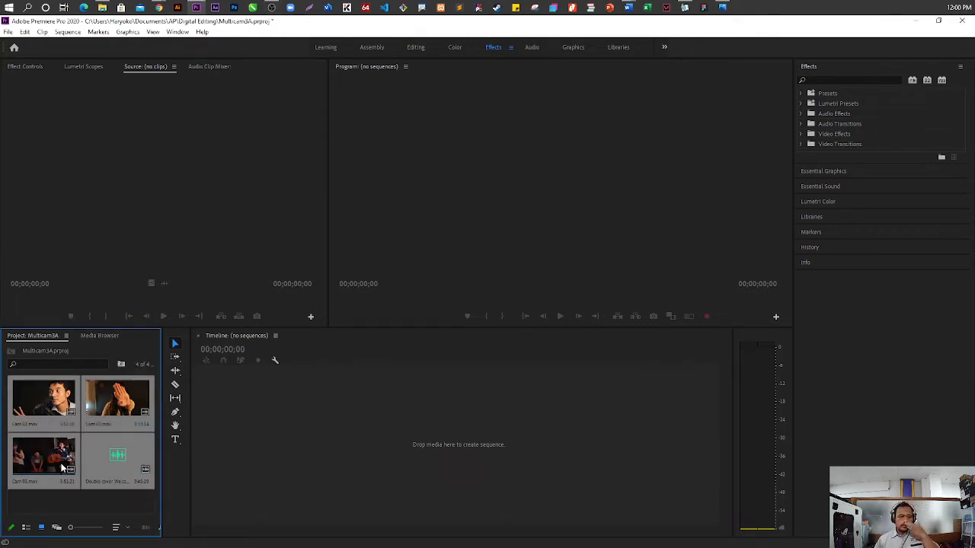
left_click(87, 505)
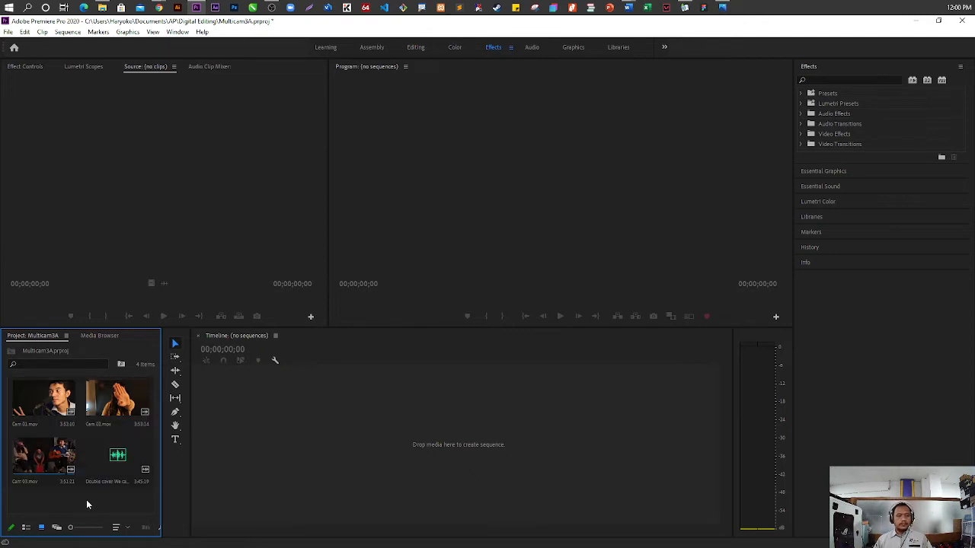
left_click(44, 399)
key("alt+Tab")
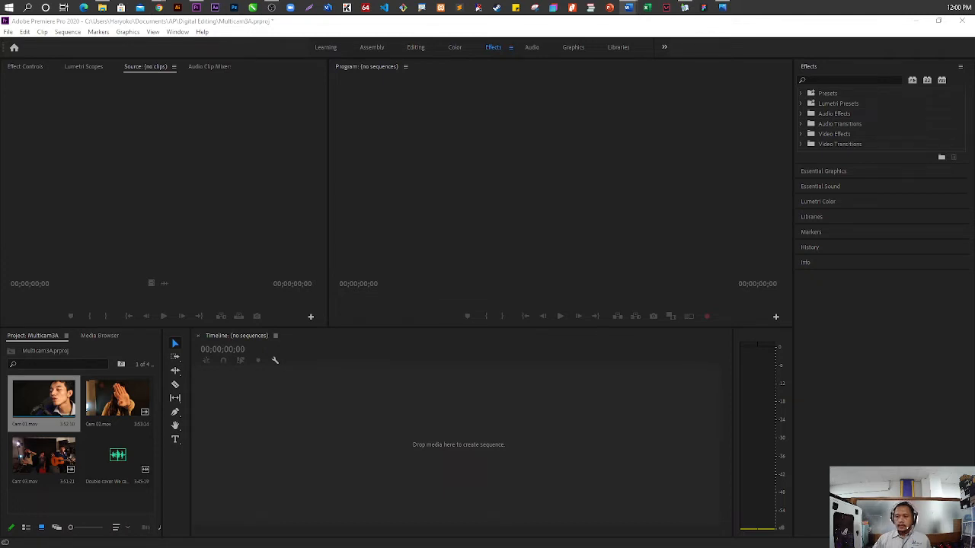
Open Cam 01.mov in the Source monitor and clear all of its markers
double_click(47, 400)
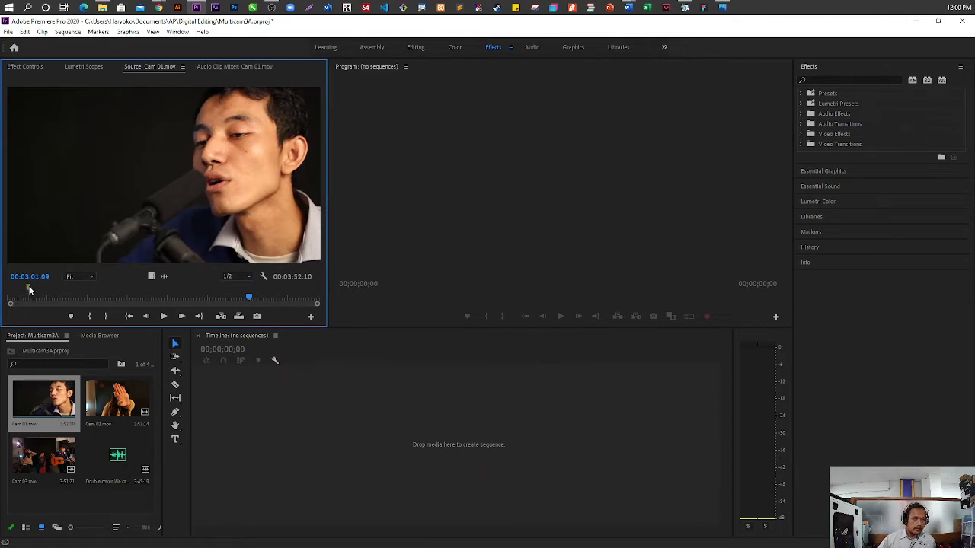
left_click(37, 290)
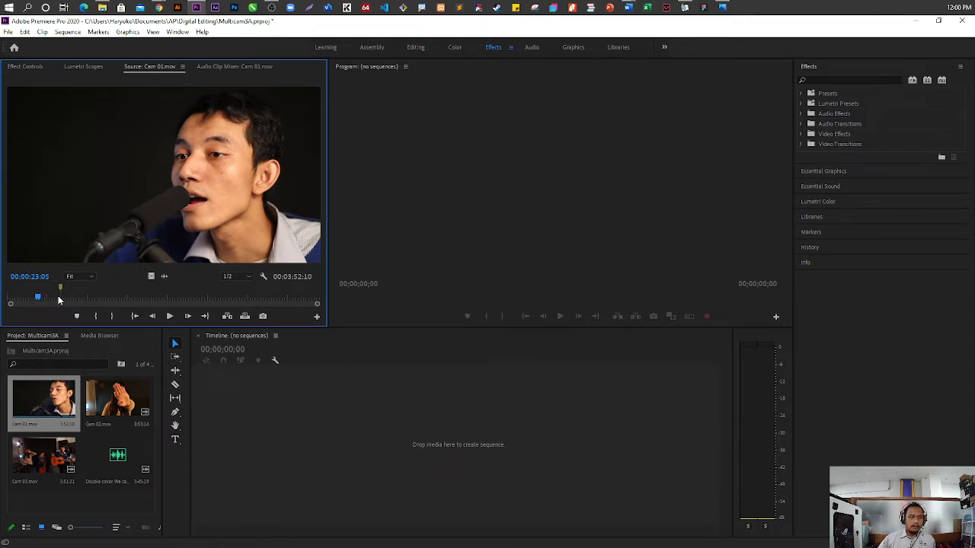
left_click(40, 297)
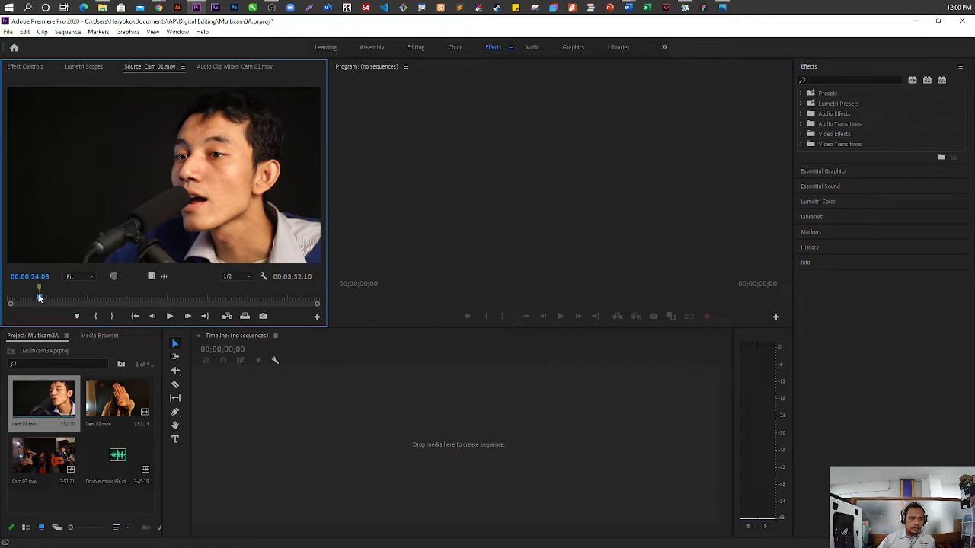
right_click(39, 287)
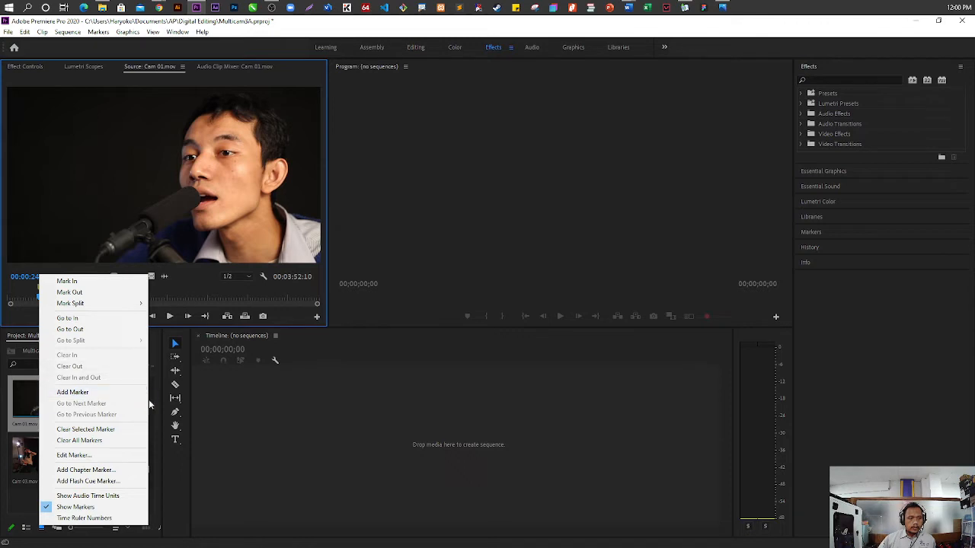
left_click(90, 442)
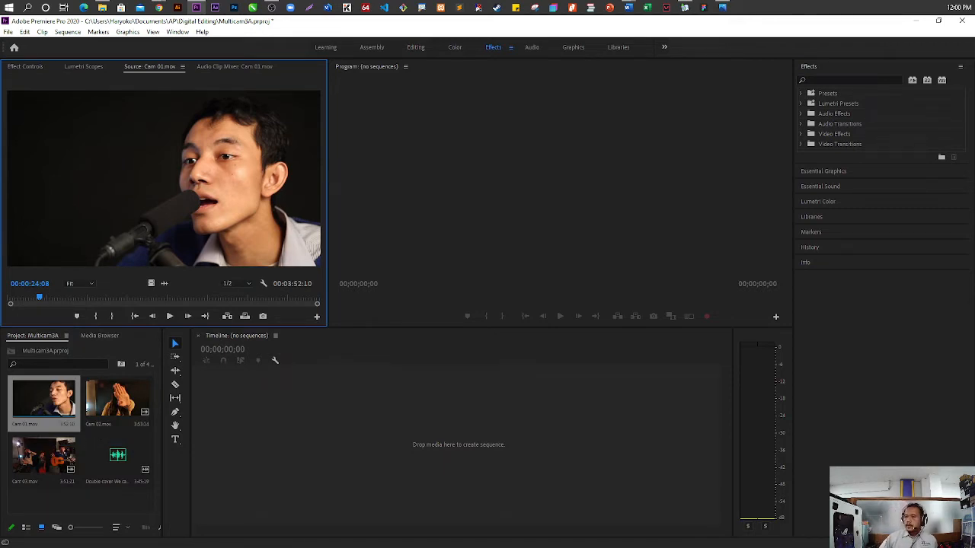
Display Cam 01.mov as an audio waveform in the Source monitor and maximize that monitor
left_click(384, 208)
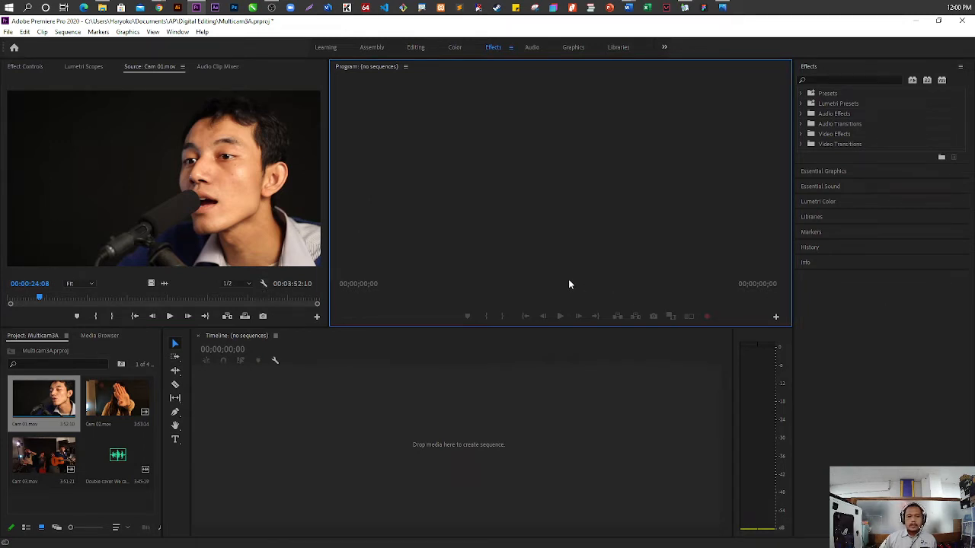
left_click(263, 286)
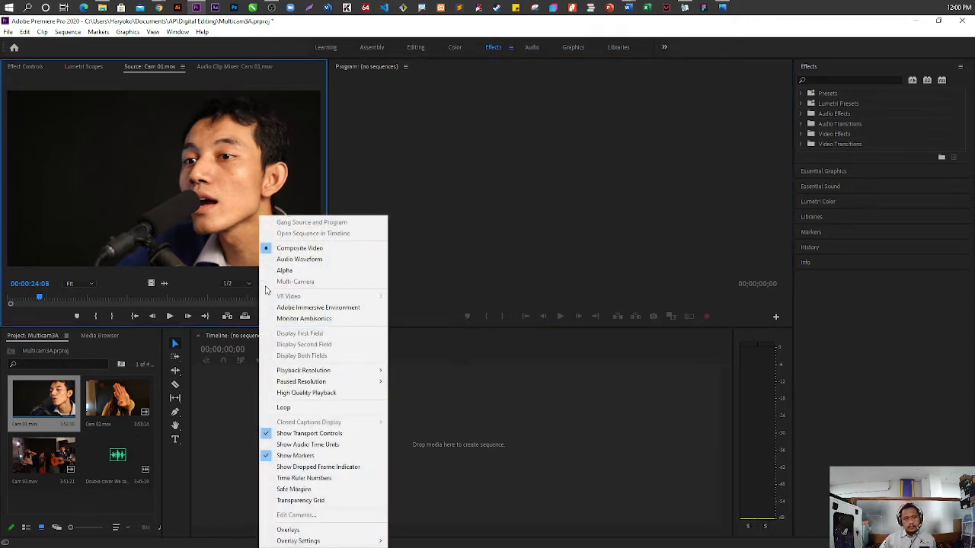
left_click(321, 261)
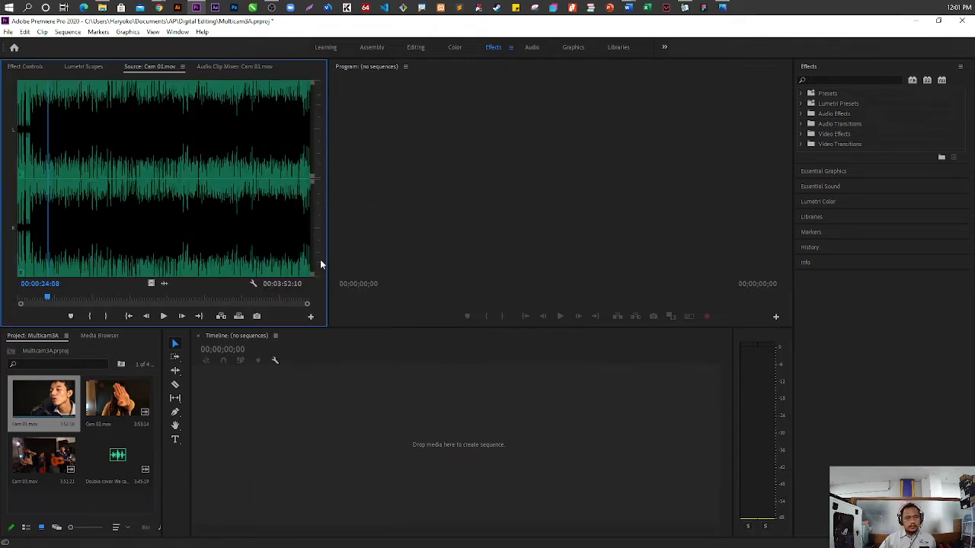
left_click(91, 209)
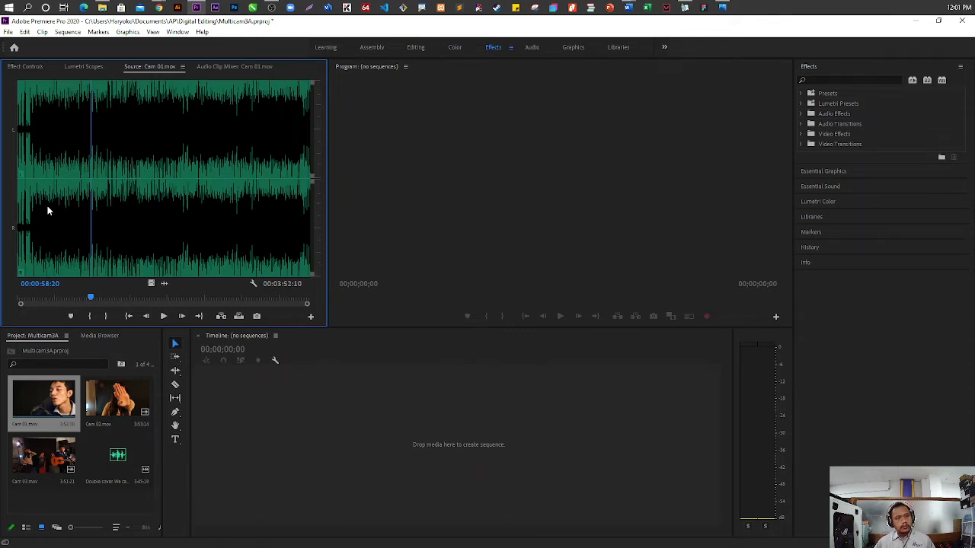
key("grave")
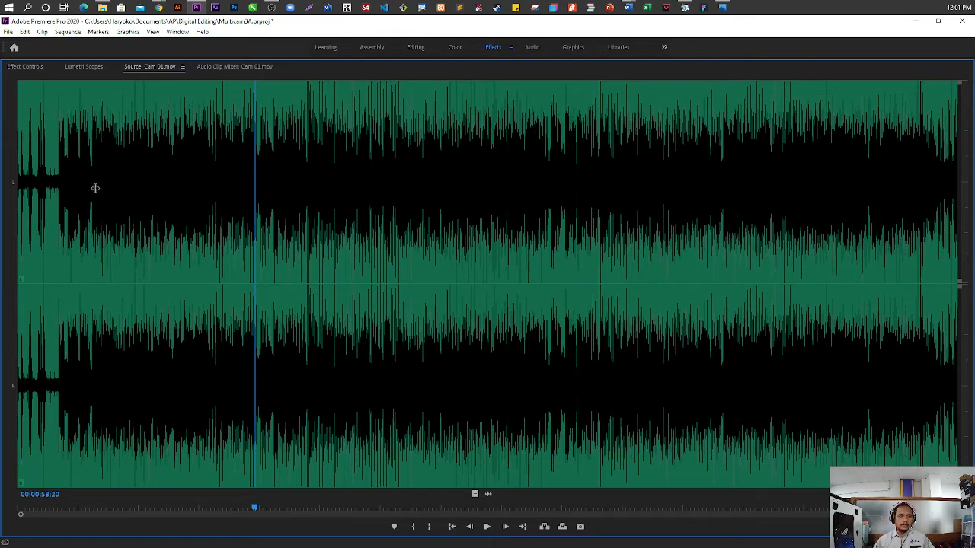
Examine the opening seconds of the Cam 01.mov waveform with playback and frame stepping to locate a sync point
left_click_drag(190, 186, 23, 183)
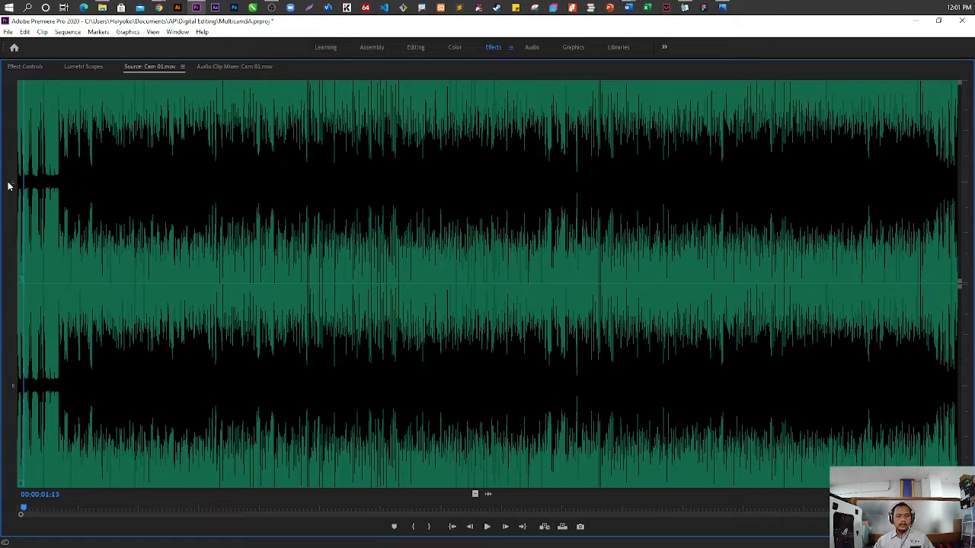
key("space")
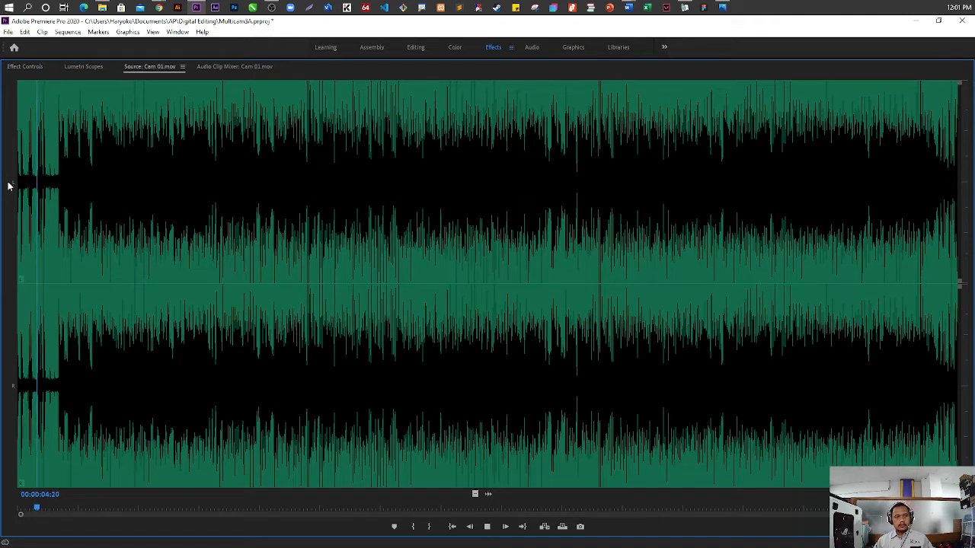
key("space")
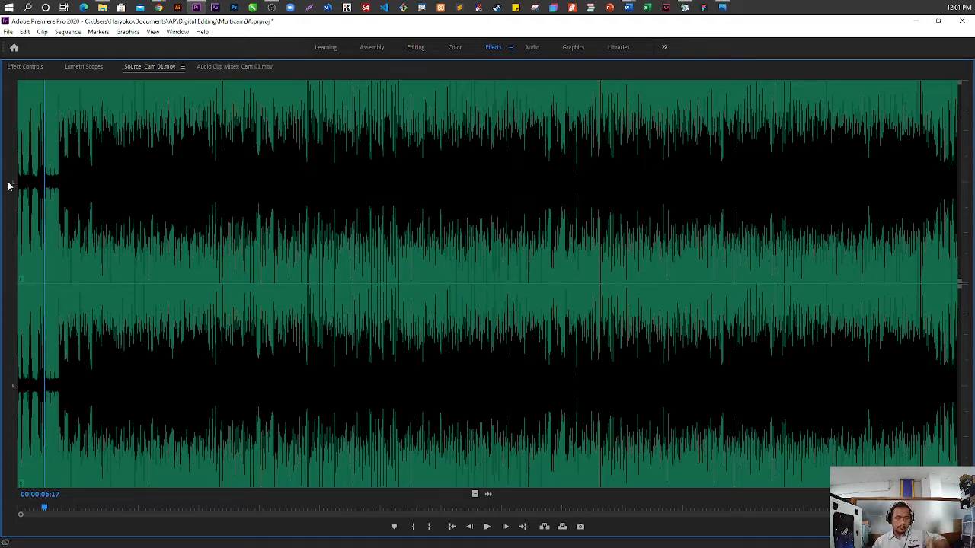
key("Left")
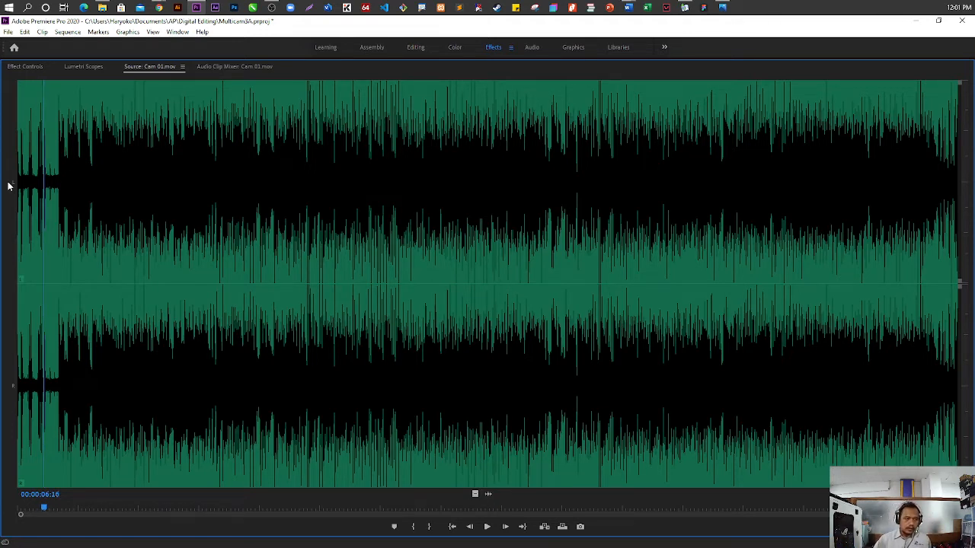
key("Left")
key("Left")
key("Left")
key("Left")
key("Left")
key("Left")
key("Left")
key("Left")
key("Left")
key("Left")
key("Left")
key("Left")
key("Left")
key("Left")
key("Left")
key("Left")
key("Left")
key("Left")
key("Left")
key("Left")
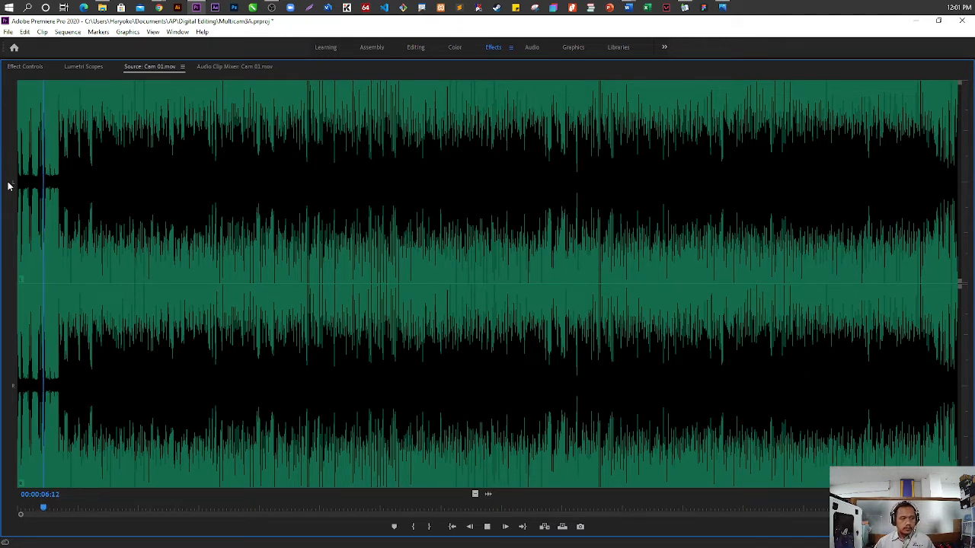
key("space")
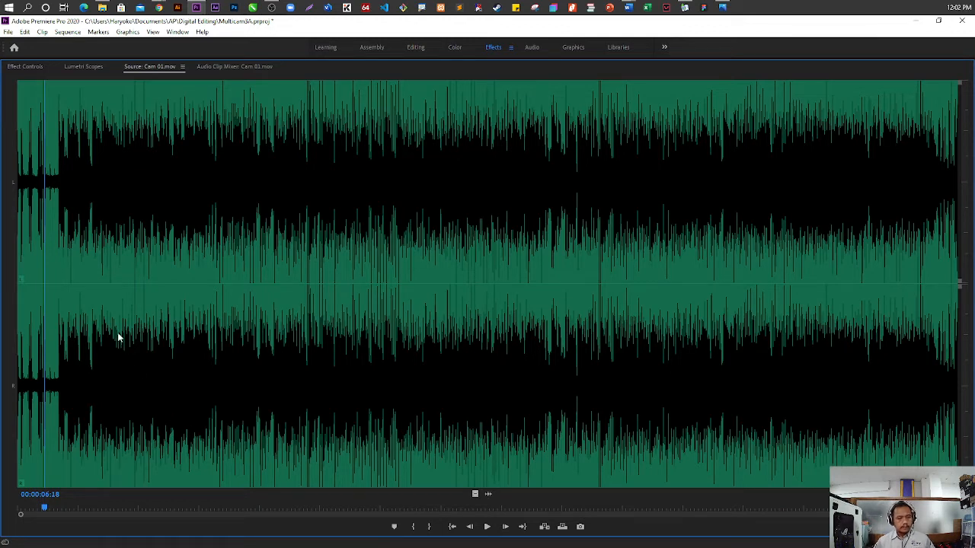
key("grave")
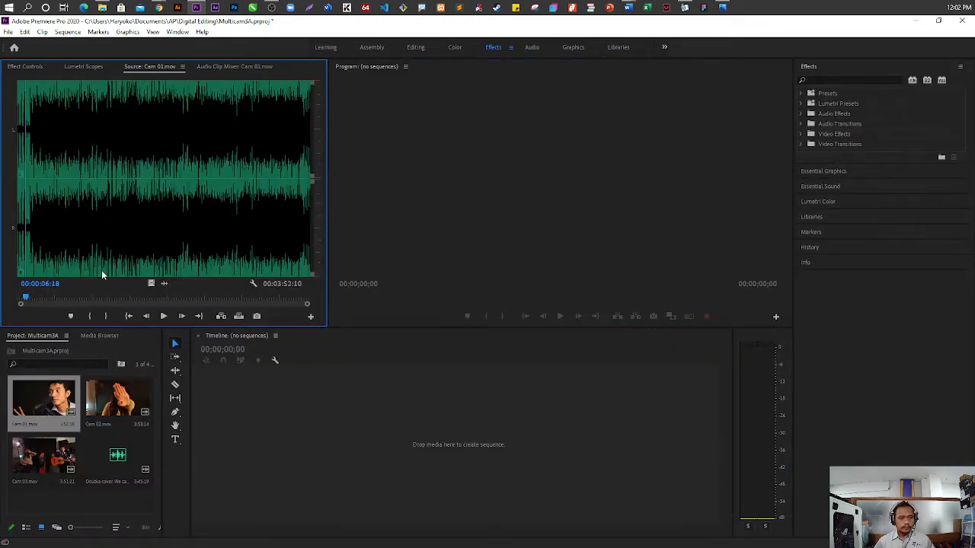
key("Right")
key("Right")
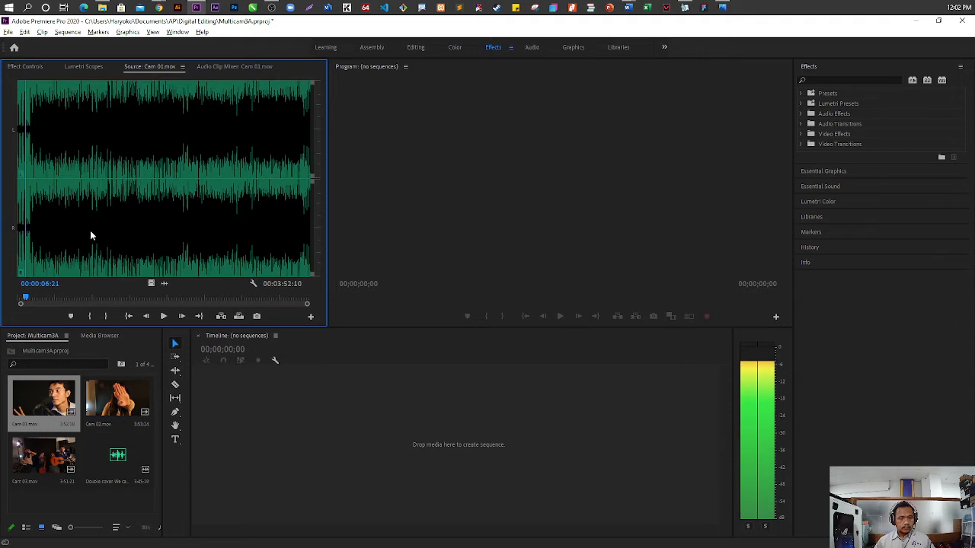
key("Left")
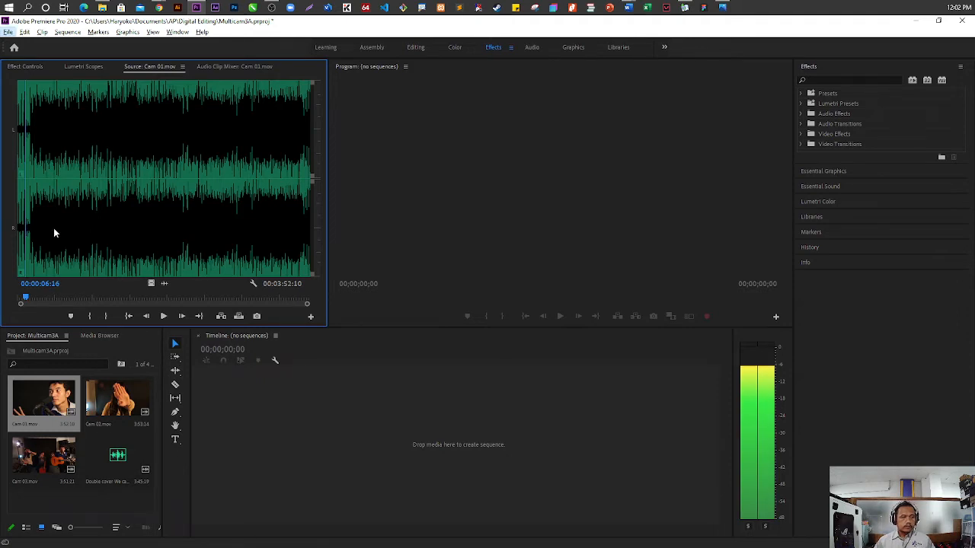
key("alt+space")
left_click(41, 159)
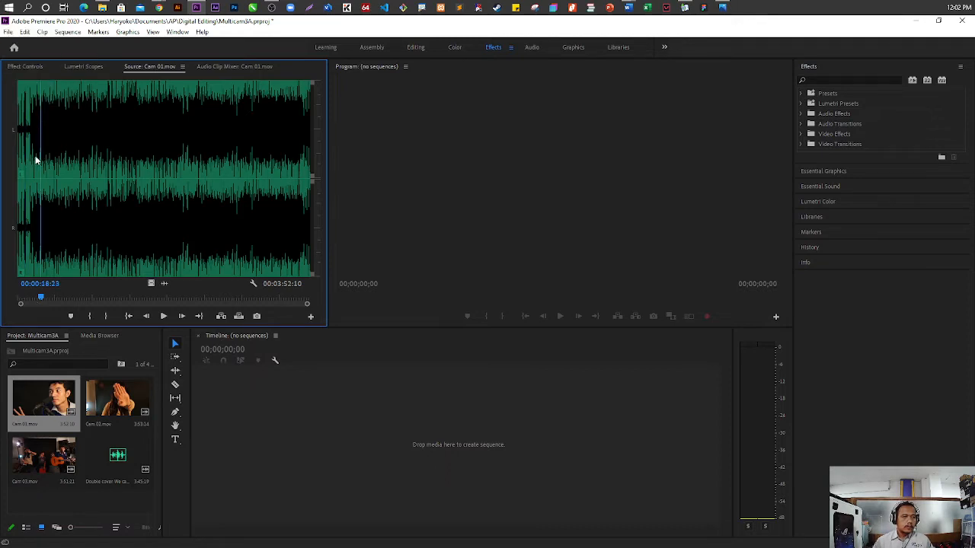
key("grave")
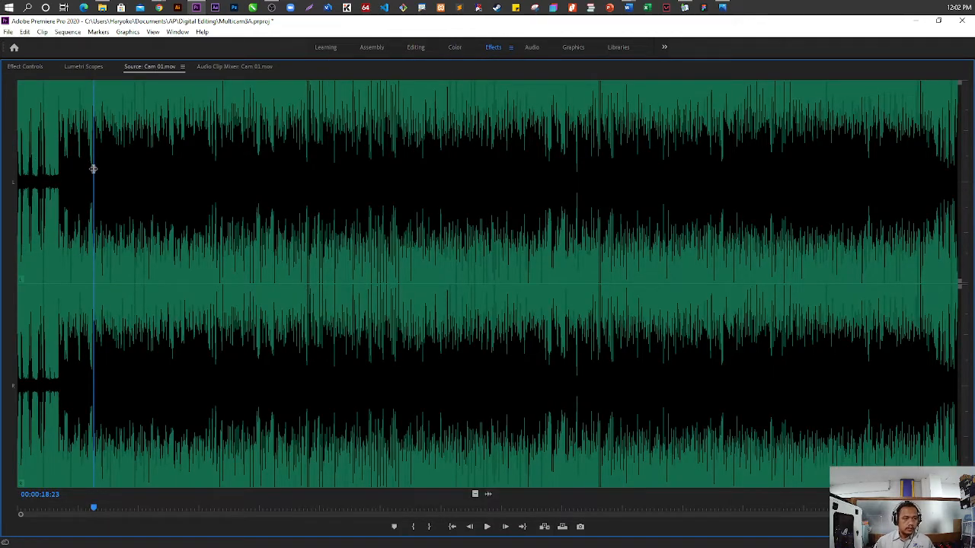
Position the playhead on the sync point at 00:00:06:09 in the Cam 01.mov waveform
left_click(34, 173)
left_click_drag(34, 174, 42, 173)
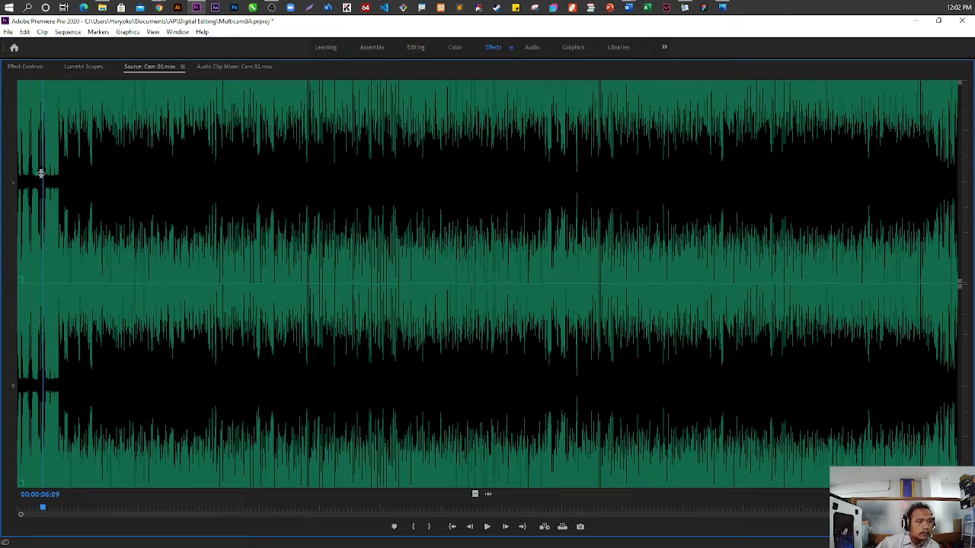
key("space")
key("space")
key("Left")
key("Left")
key("Left")
key("Left")
key("Left")
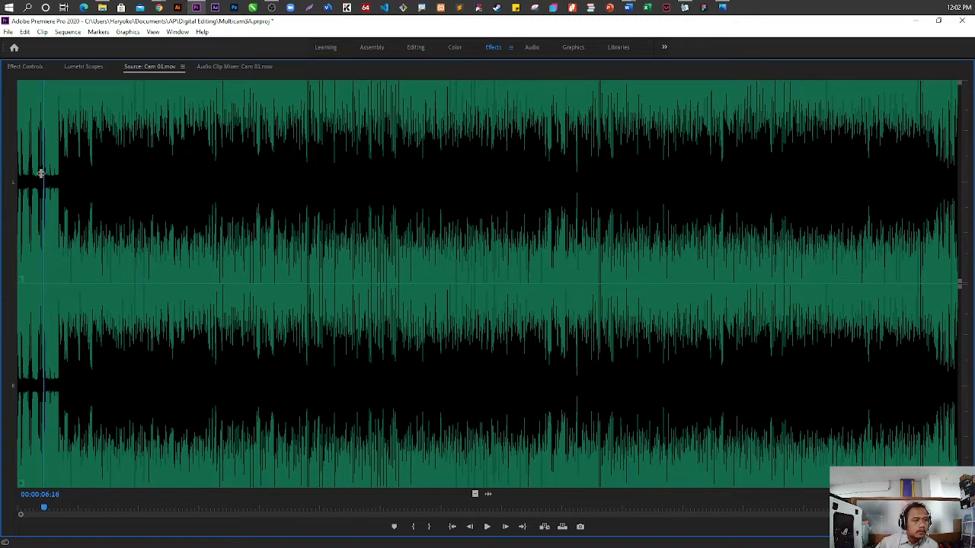
key("Left")
key("Left")
key("Left")
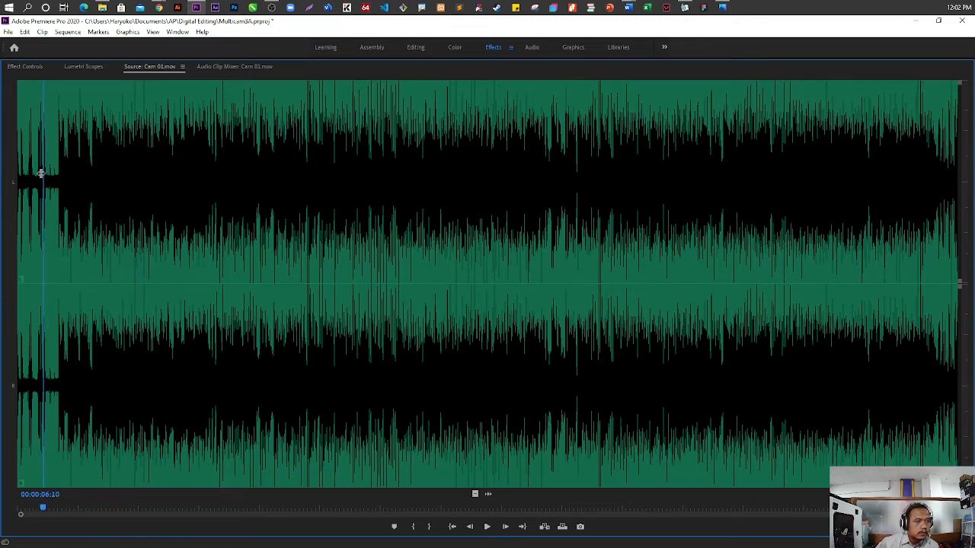
key("Left")
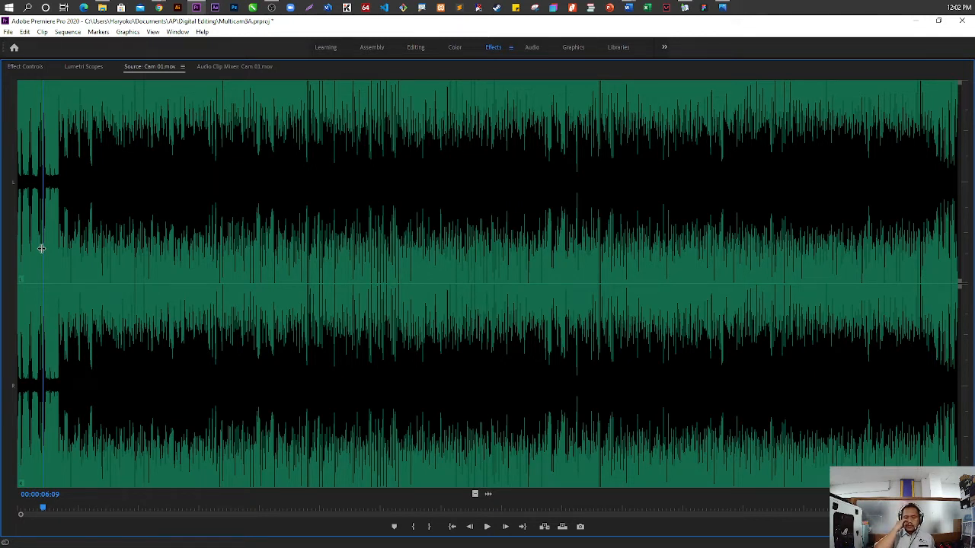
right_click(43, 505)
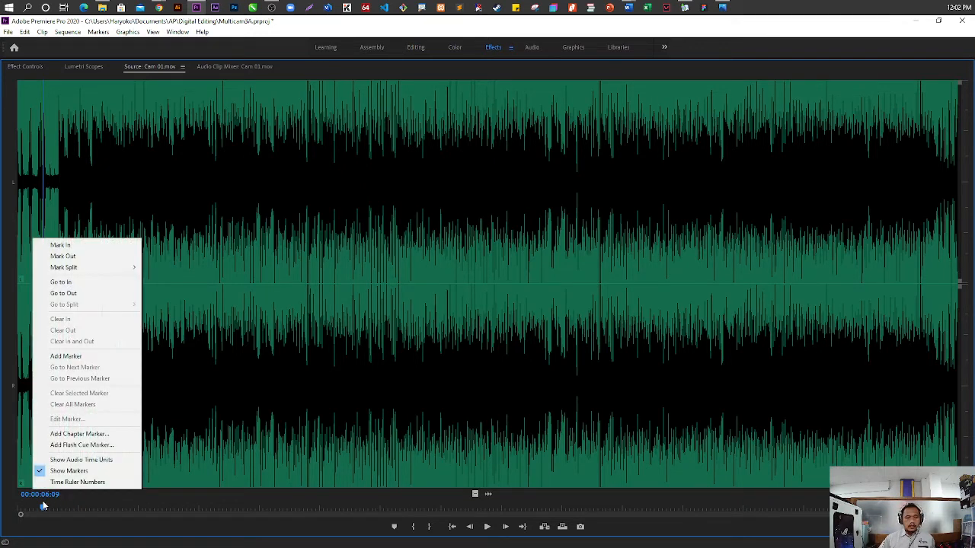
left_click(66, 356)
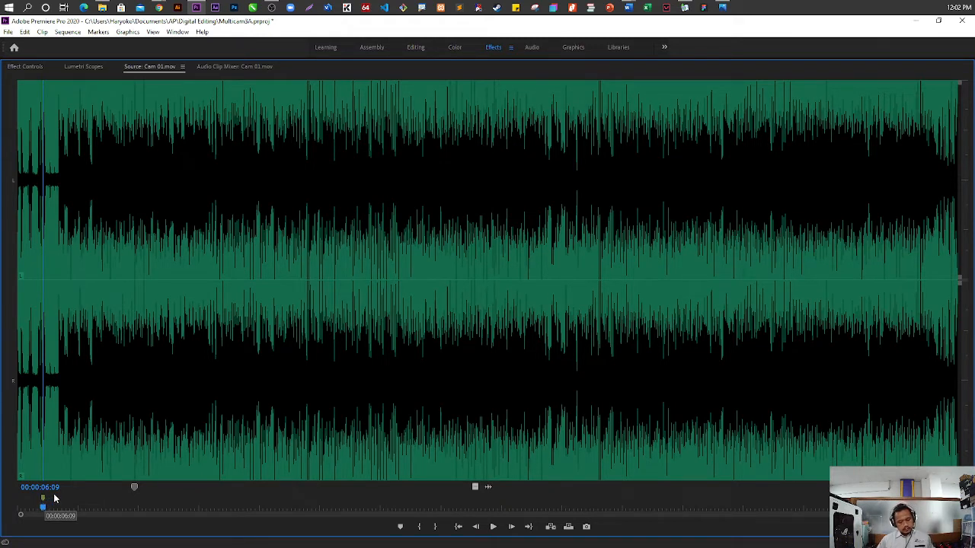
key("ctrl+z")
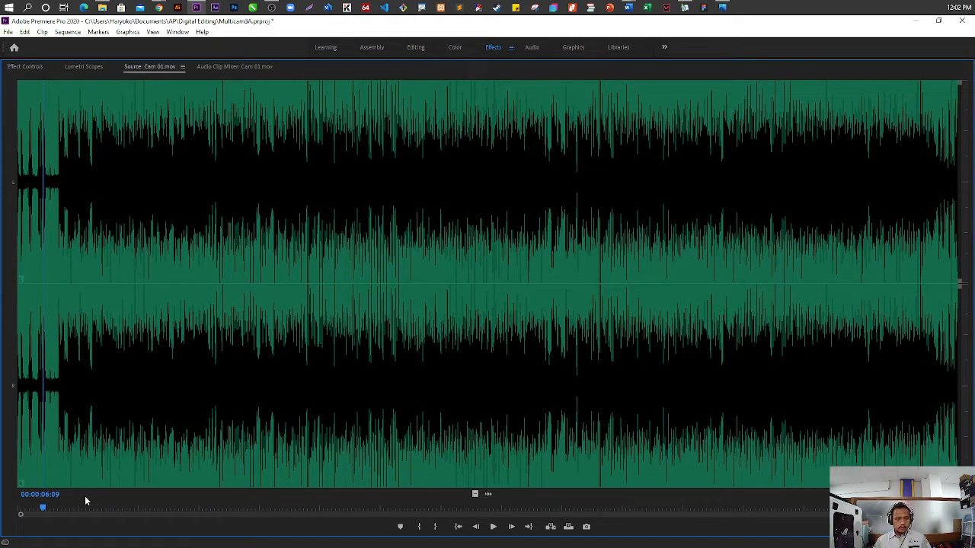
key("m")
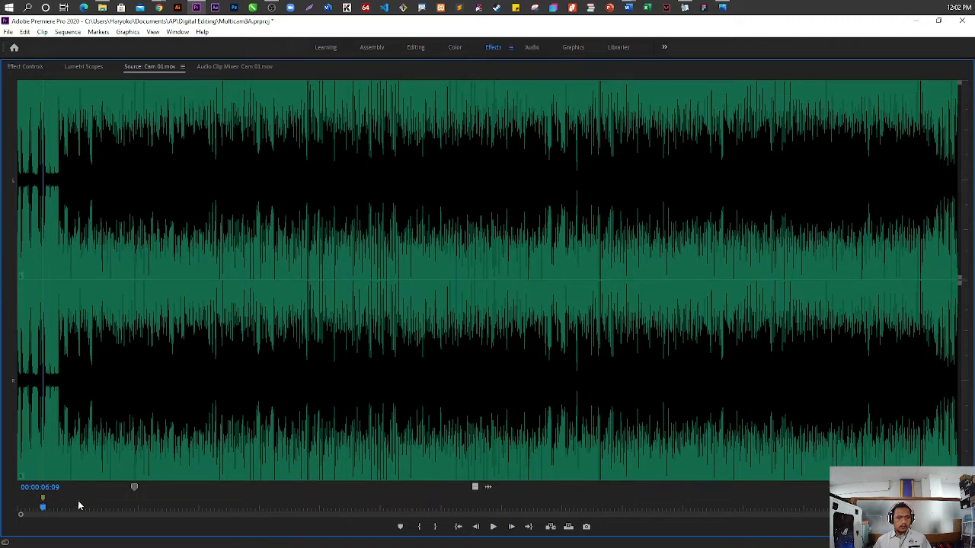
key("ctrl+z")
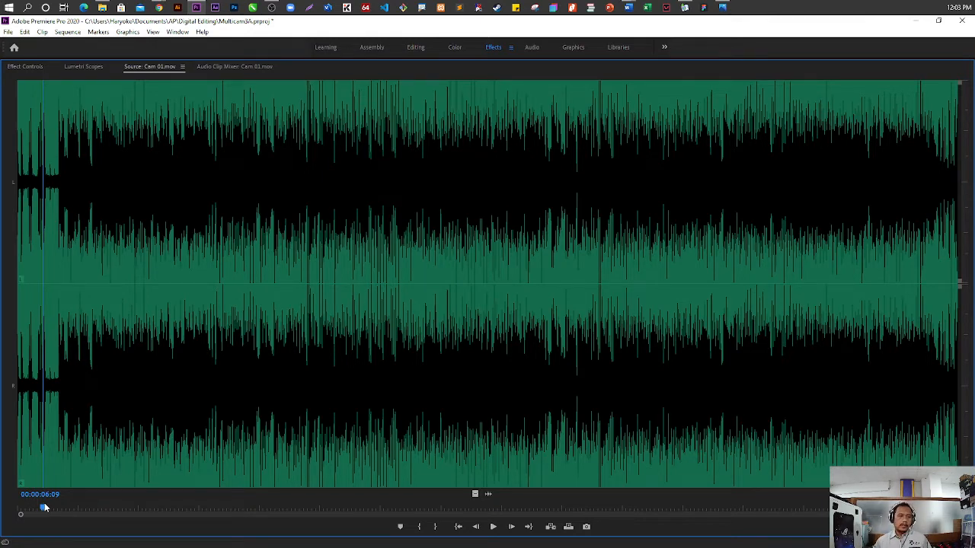
Add a marker to Cam 01.mov at 00:00:06:09 and restore the Source monitor to its normal size
key("m")
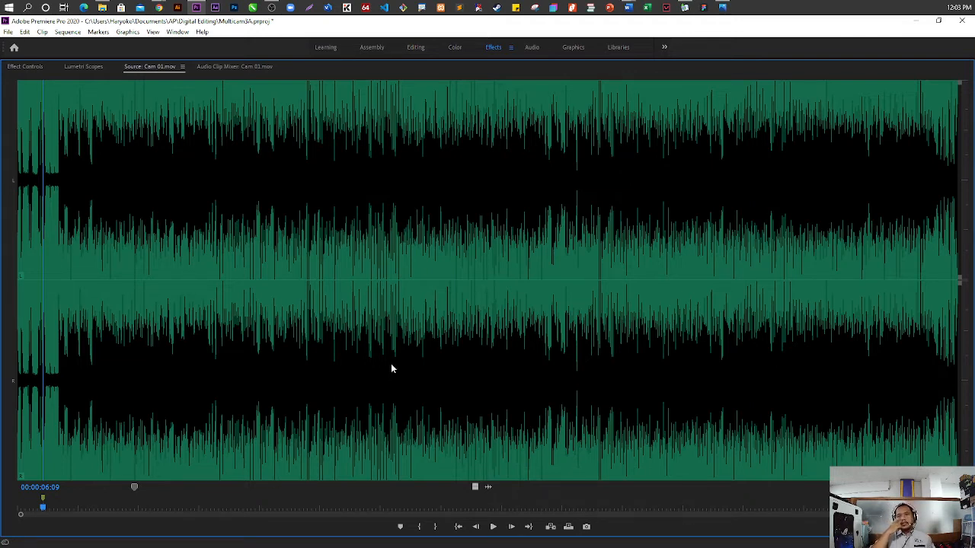
key("grave")
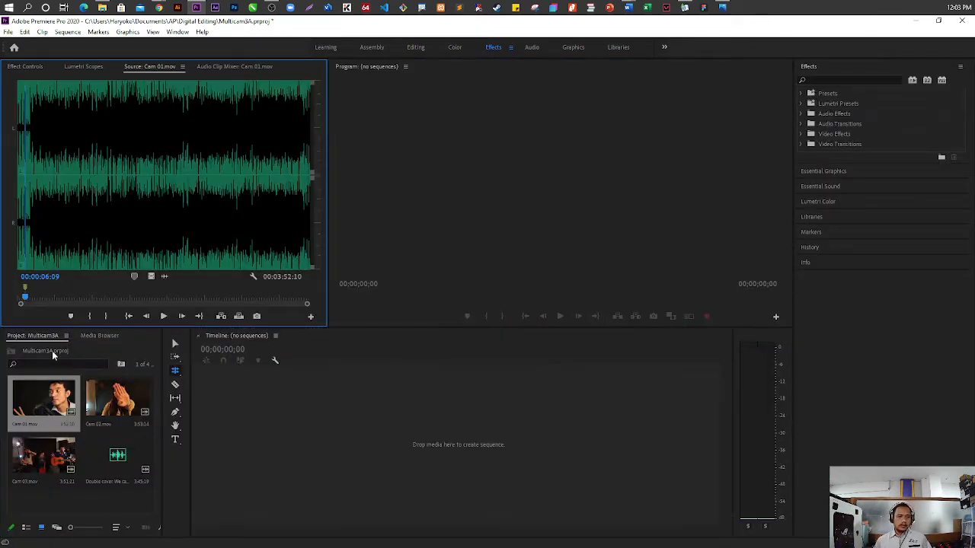
Open Cam 02.mov in the Source monitor as an audio waveform and clear all of its markers
double_click(122, 412)
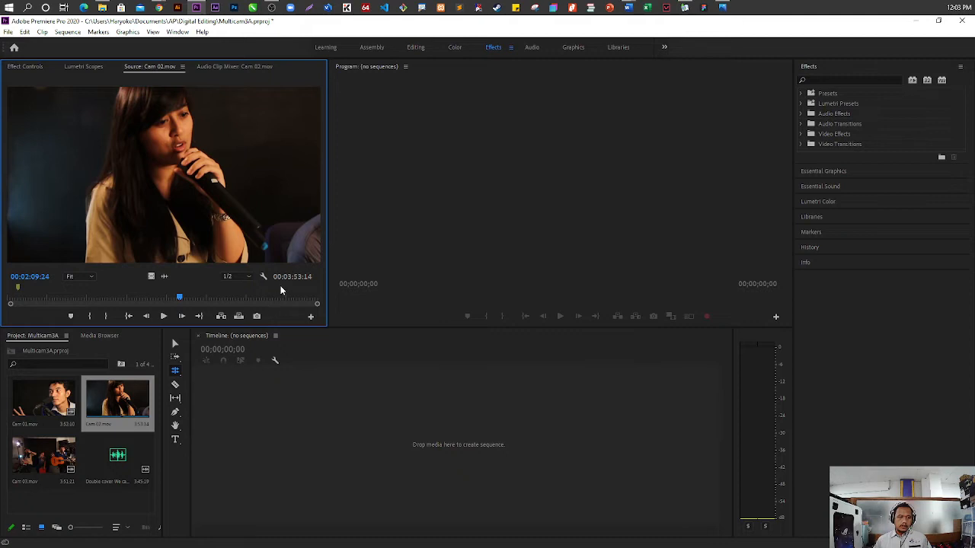
right_click(261, 276)
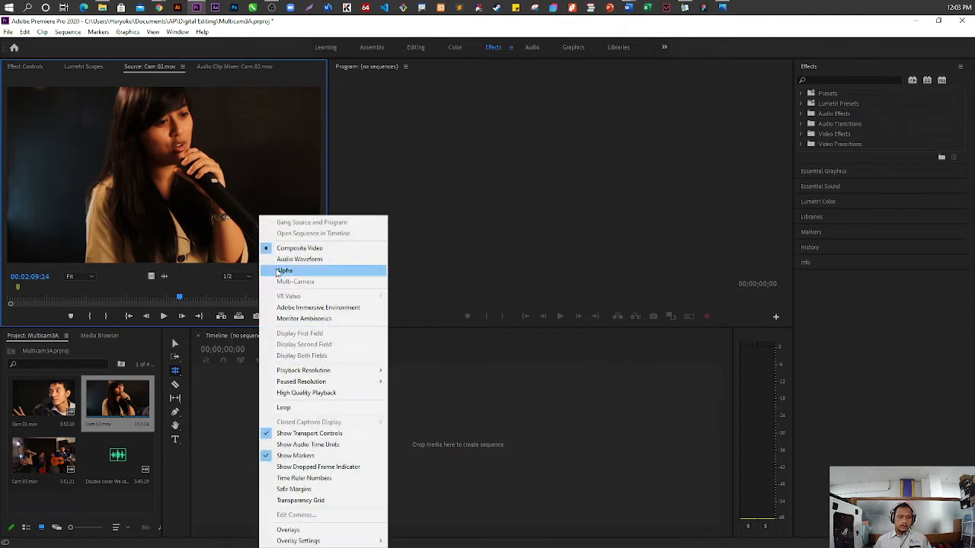
left_click(299, 259)
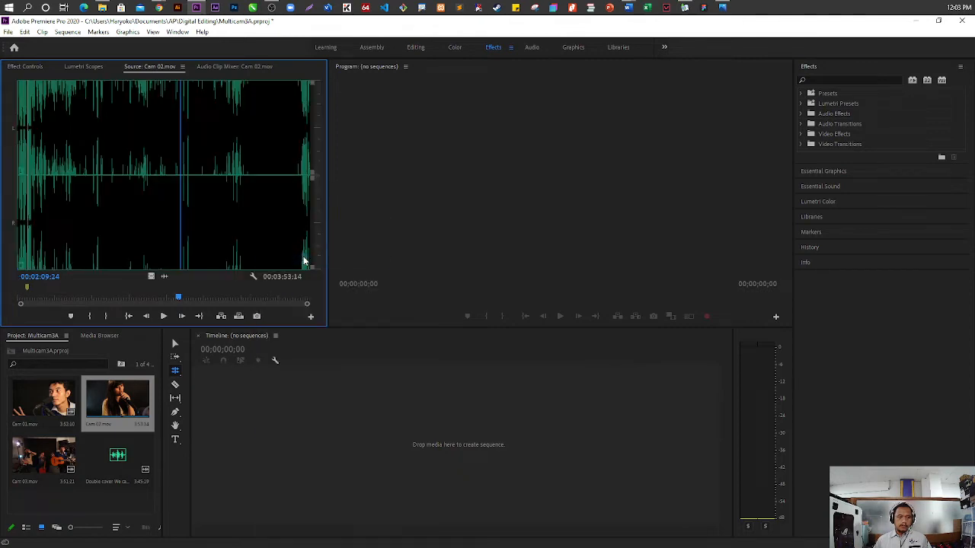
right_click(36, 290)
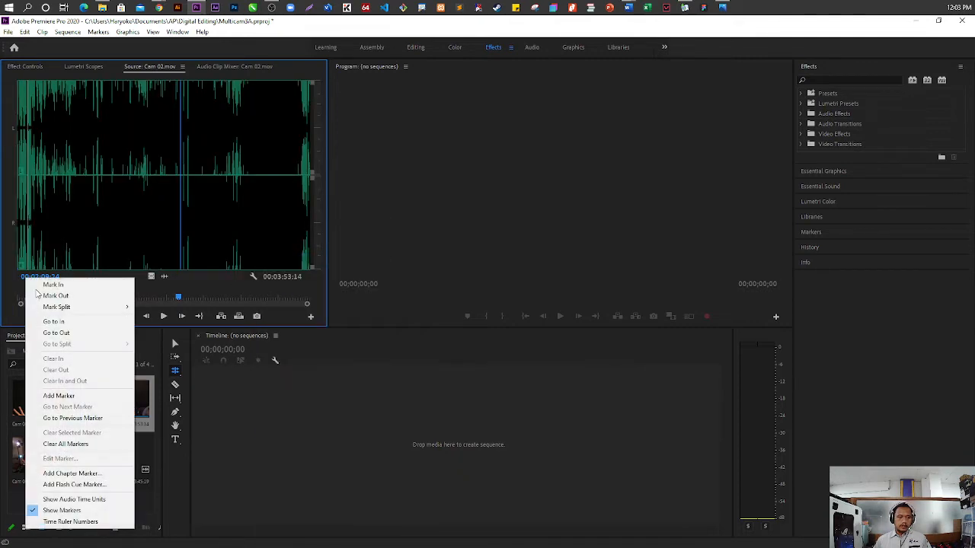
left_click(94, 445)
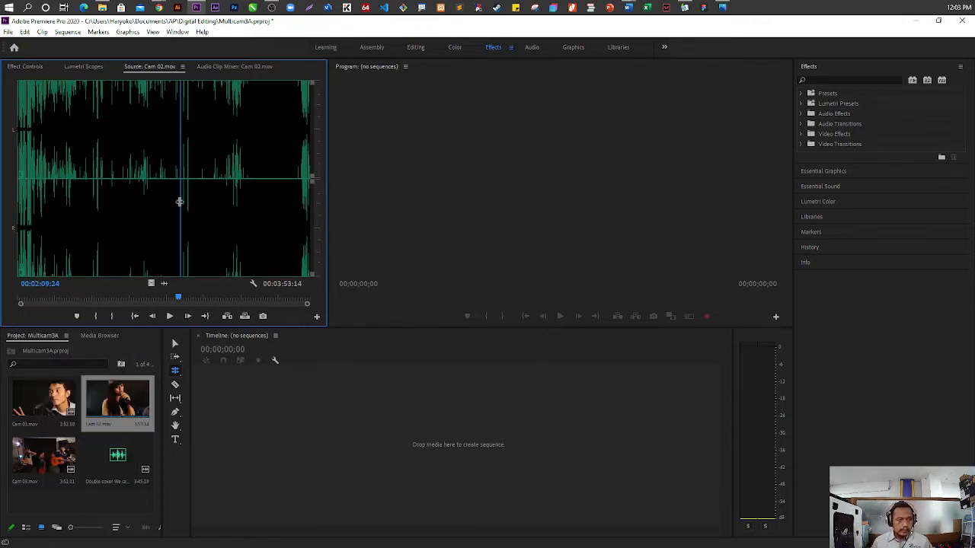
Play Cam 02.mov from its start, stop at 00:00:07:20 and maximize the Source monitor
left_click_drag(179, 202, 10, 185)
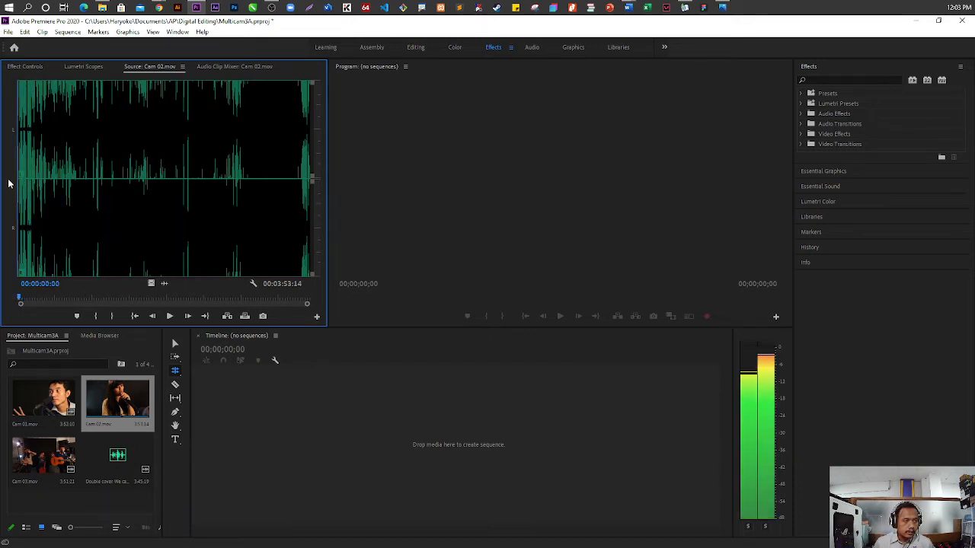
key("space")
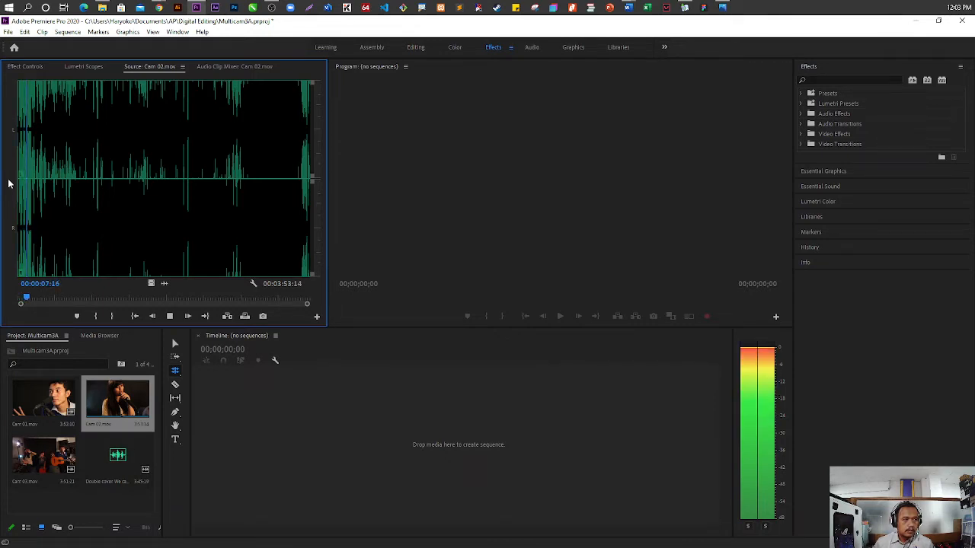
key("space")
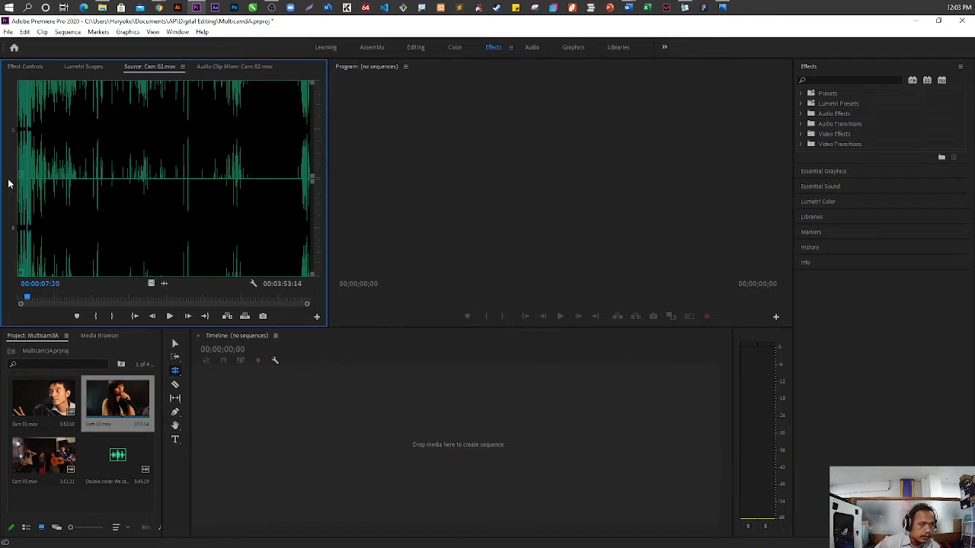
key("grave")
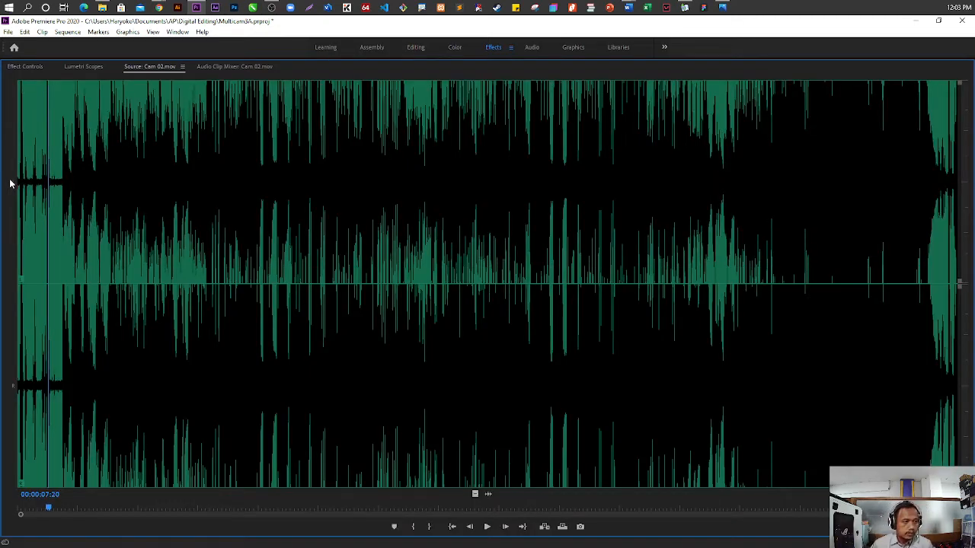
Add a marker at the 00:00:07:11 sync point of Cam 02.mov and restore the Source monitor's size
key("Left")
key("Left")
key("Left")
key("Left")
key("Left")
key("Left")
key("Left")
key("Left")
key("Left")
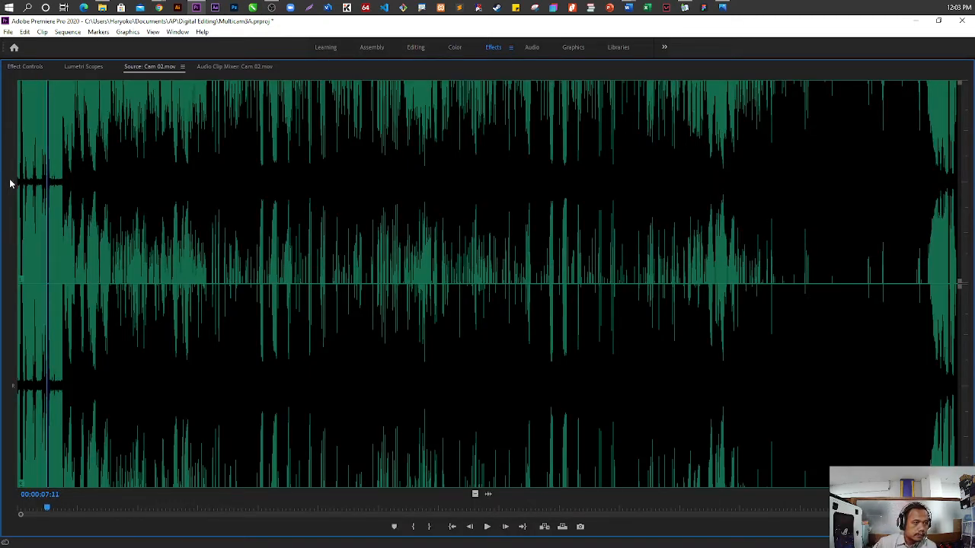
key("Left")
key("Left")
key("Left")
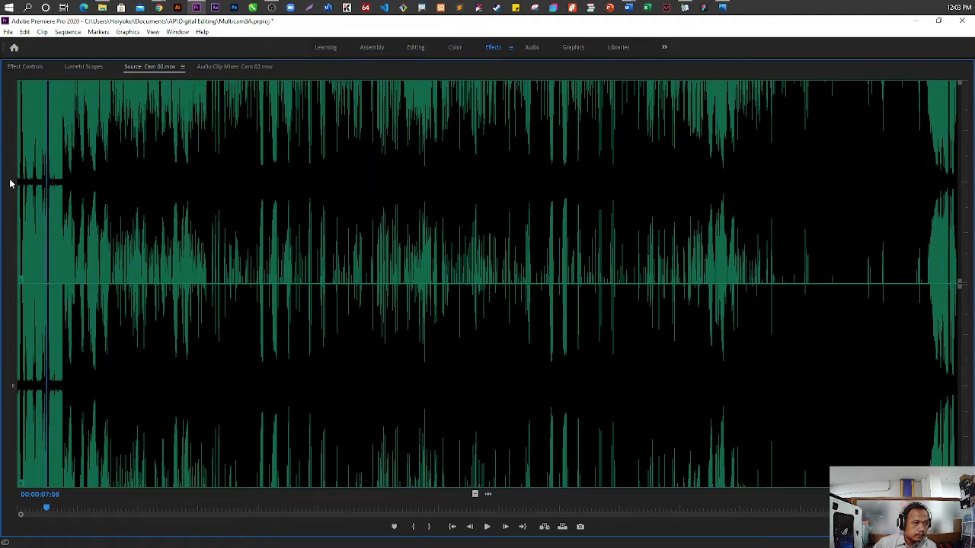
key("Right")
key("Right")
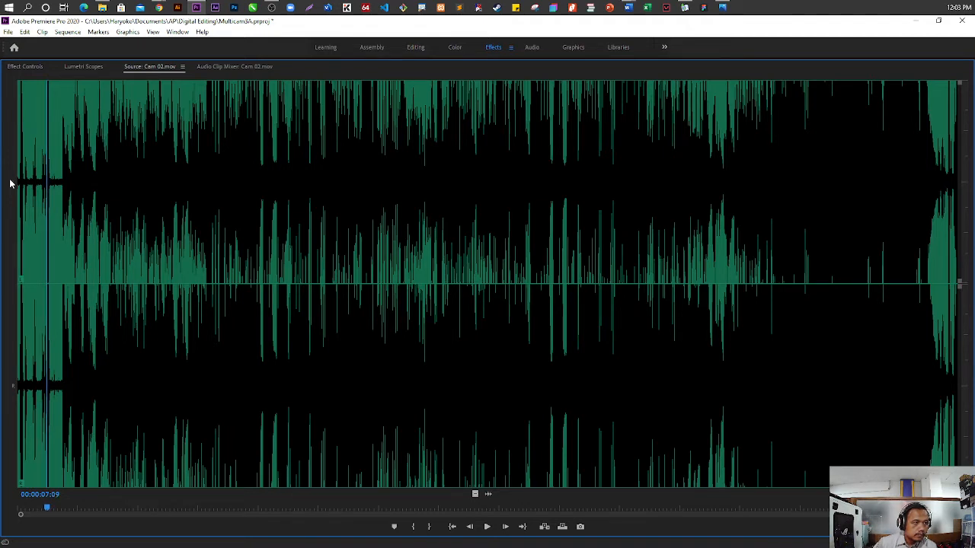
key("Right")
key("Right")
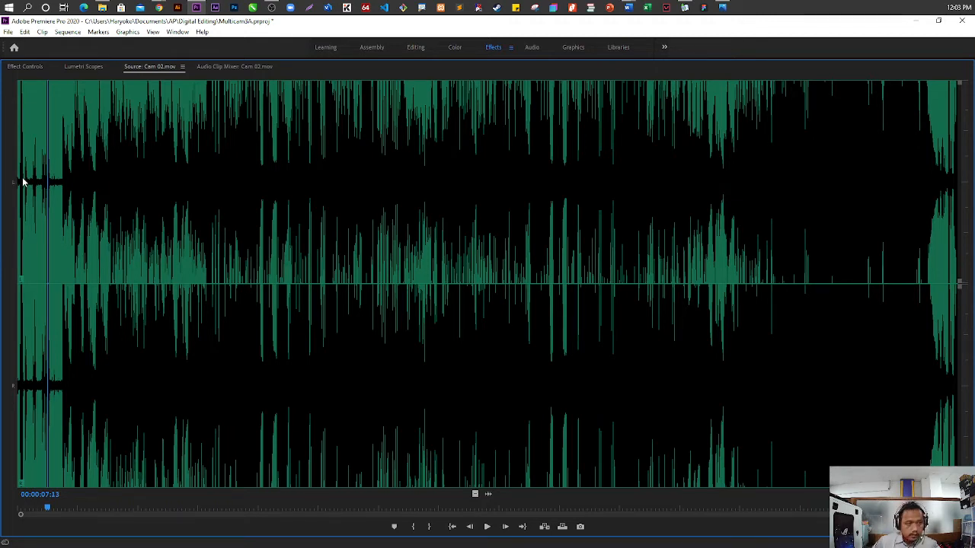
key("Left")
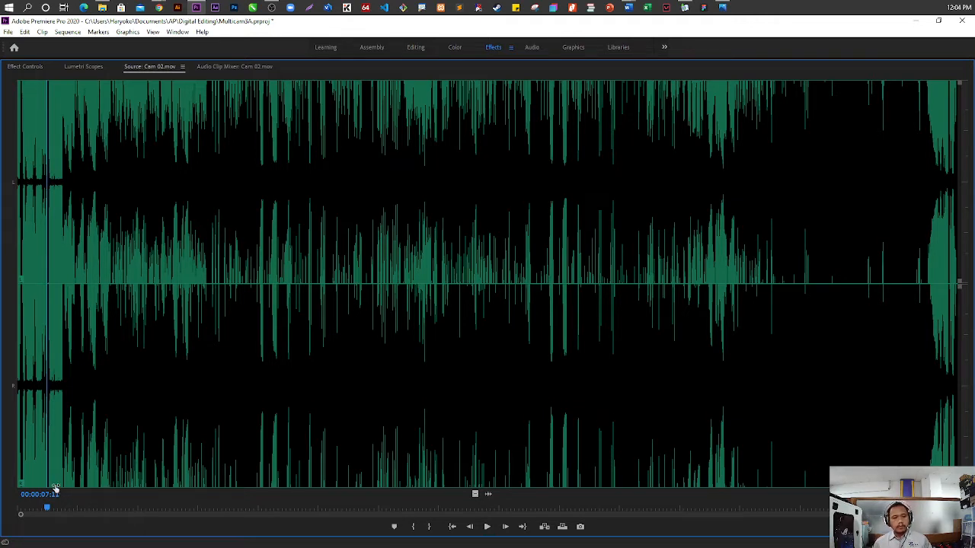
key("m")
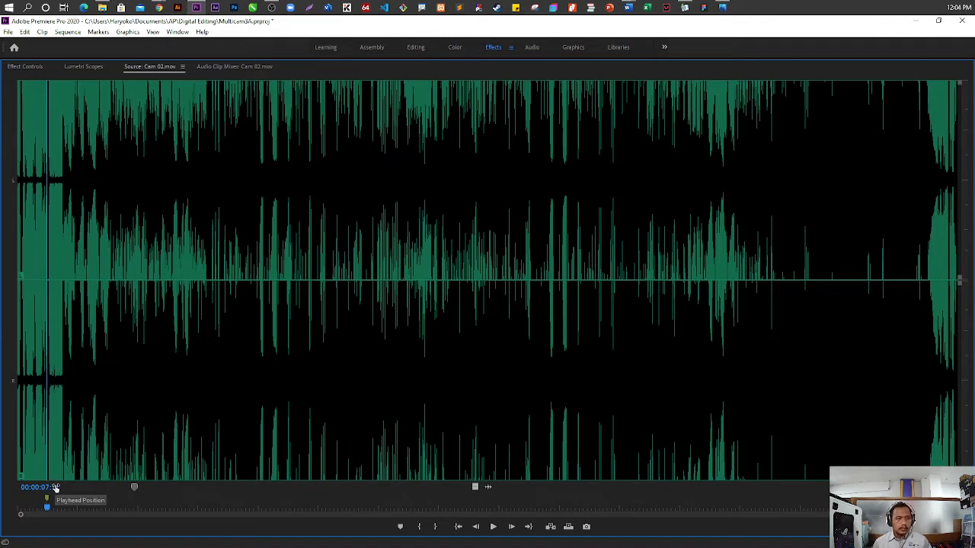
key("grave")
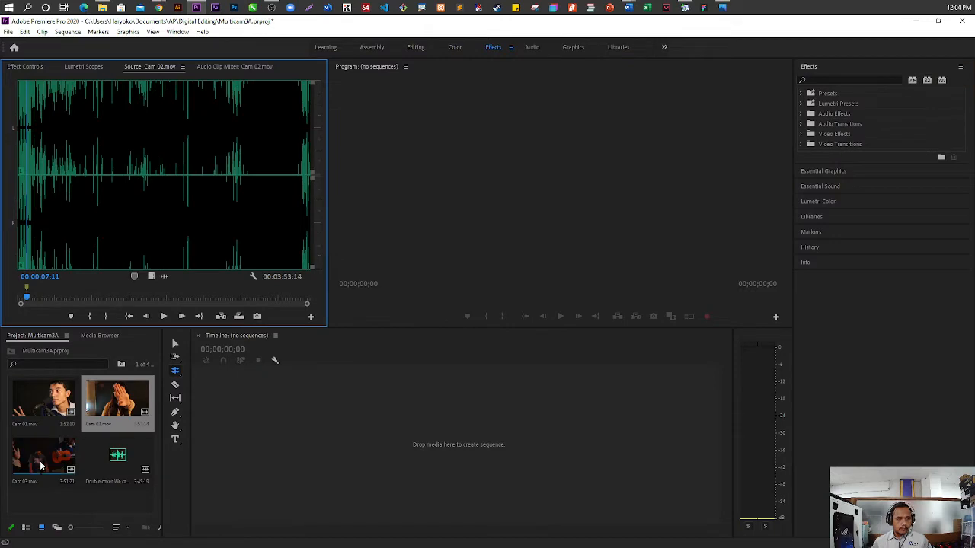
Open Cam 03.mov in the Source monitor, clear all of its markers and display its audio waveform
double_click(40, 461)
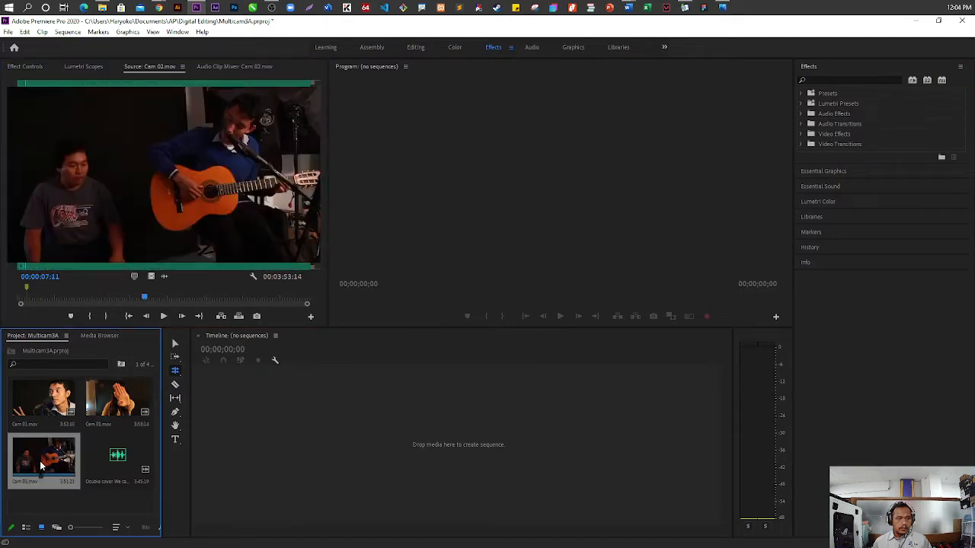
right_click(48, 298)
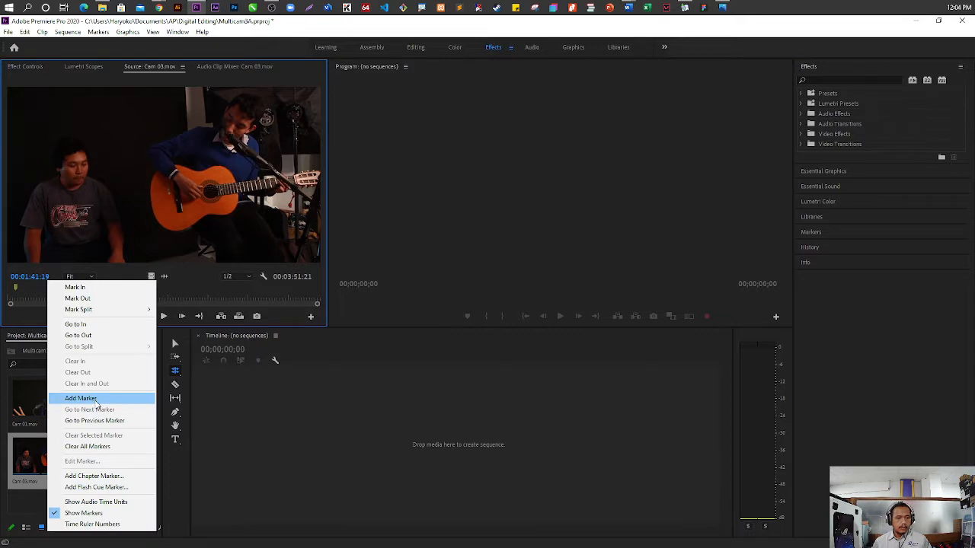
left_click(106, 448)
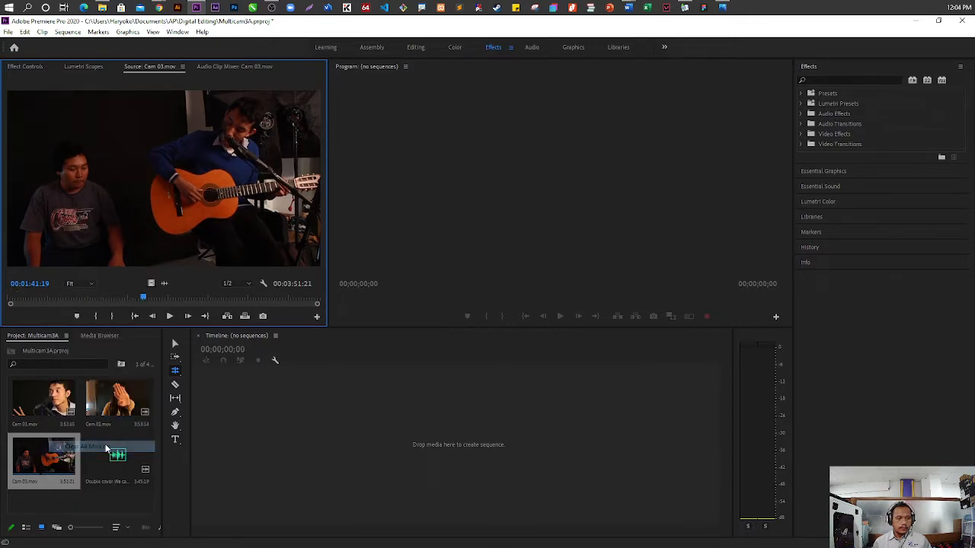
left_click(263, 283)
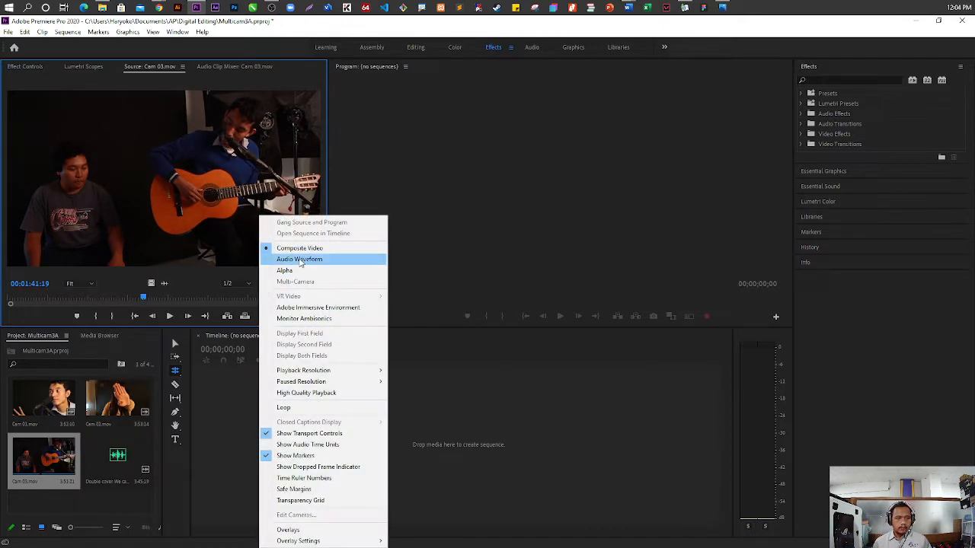
left_click(298, 257)
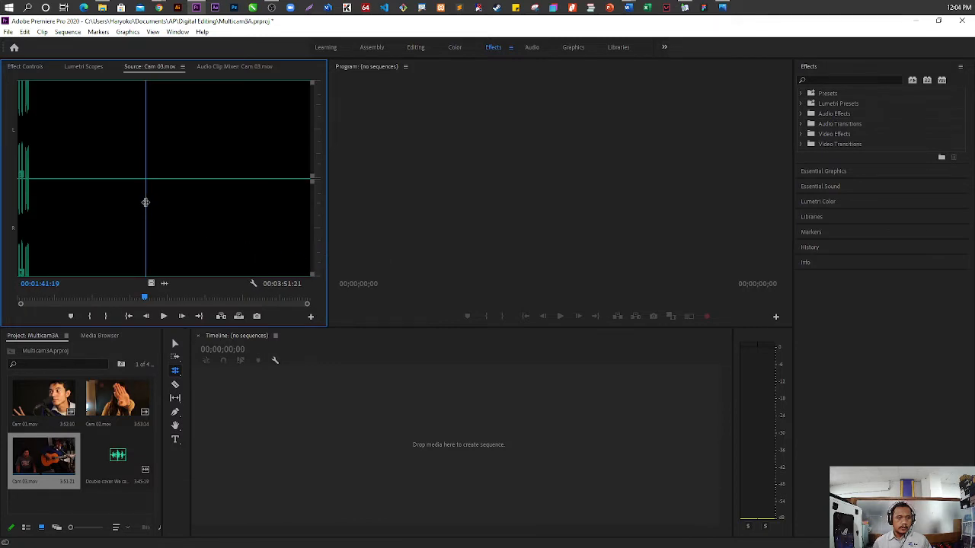
Play Cam 03.mov from near its start, stop at 00:00:06:03 and maximize the Source monitor
left_click_drag(146, 202, 14, 194)
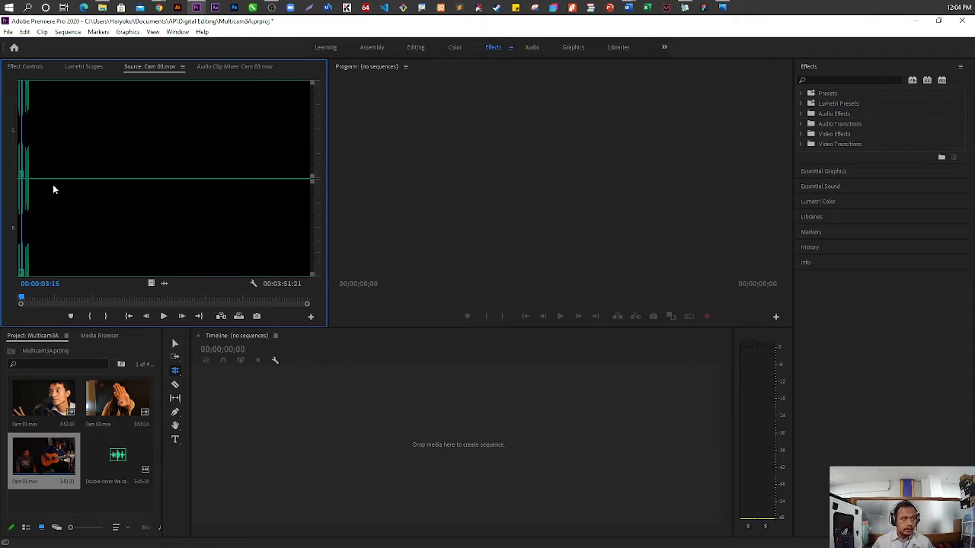
left_click_drag(34, 189, 2, 193)
key("space")
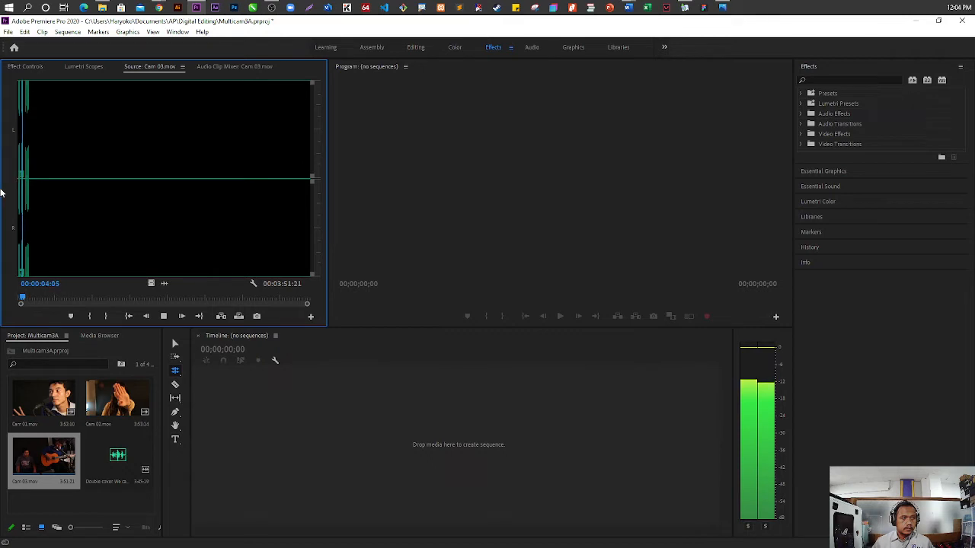
key("space")
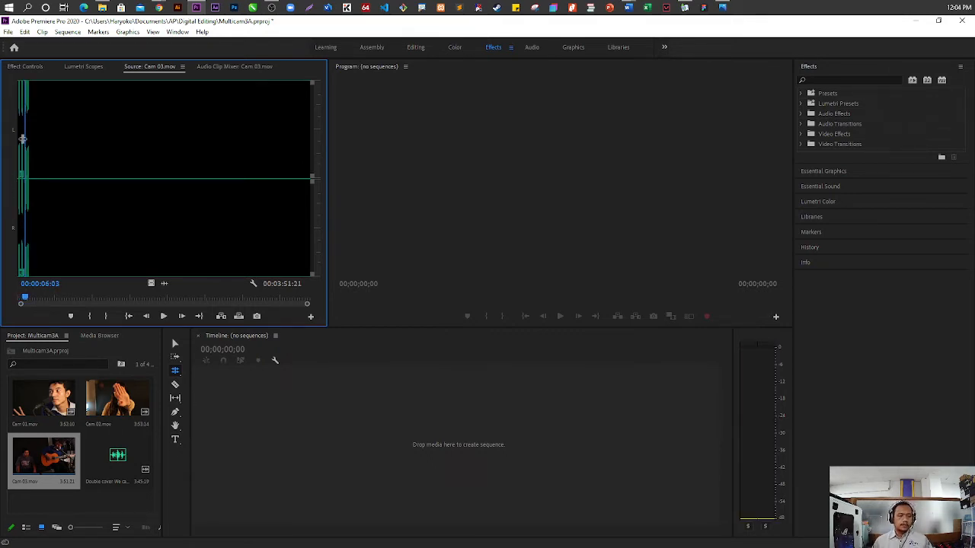
key("grave")
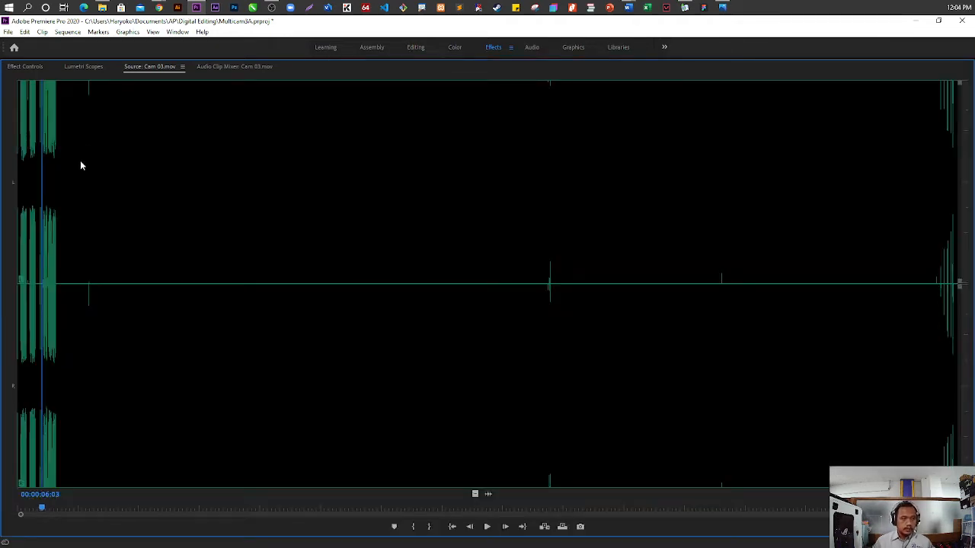
Add a marker at the 00:00:05:22 sync point of Cam 03.mov and restore the Source monitor's size
key("shift+Left")
key("shift+Left")
key("shift+Left")
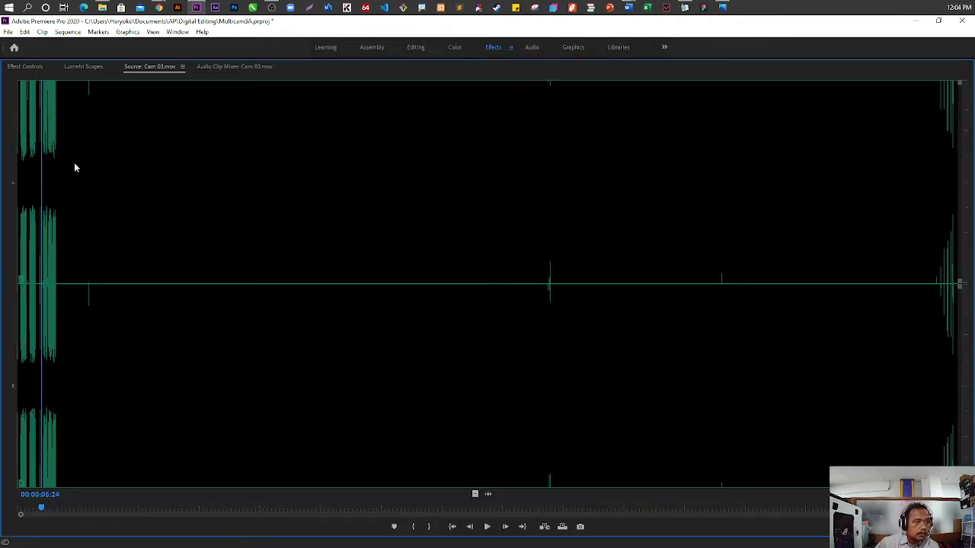
key("shift+Left")
key("shift+Left")
key("shift+Left")
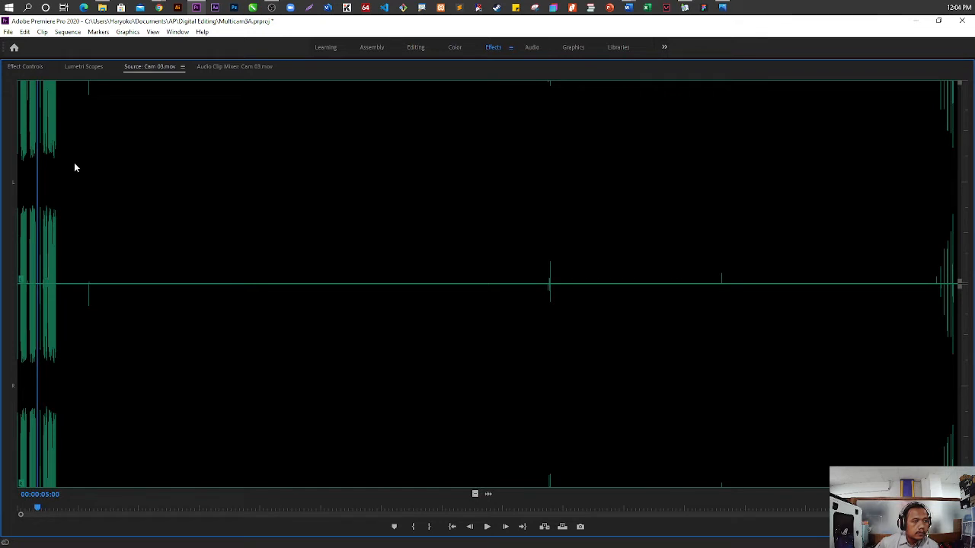
key("shift+Right")
key("shift+Right")
key("shift+Right")
key("shift+Right")
key("shift+Right")
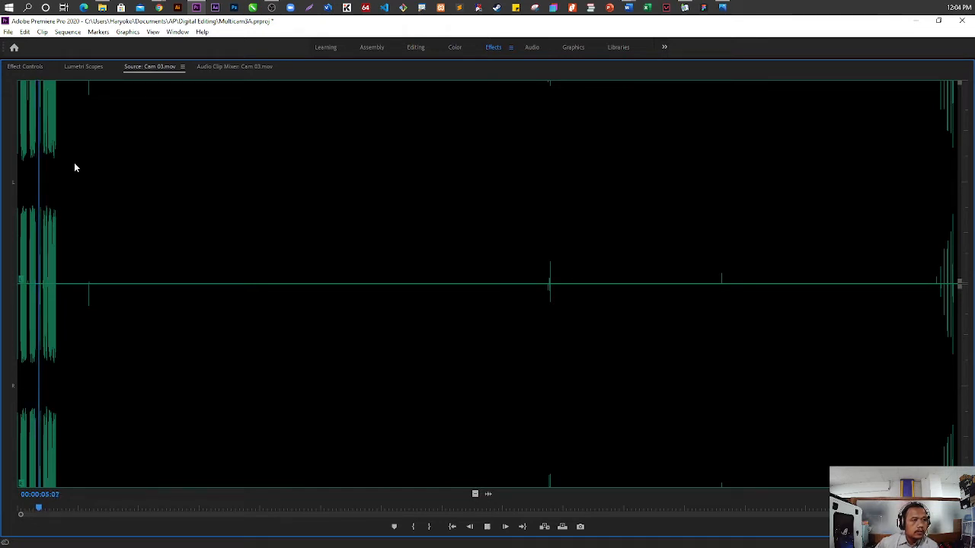
key("space")
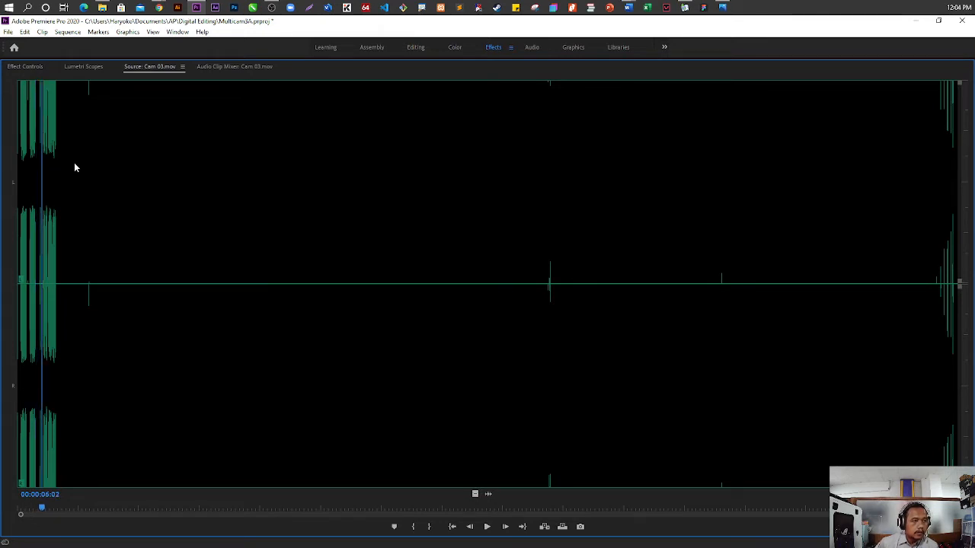
key("shift+Left")
key("shift+Left")
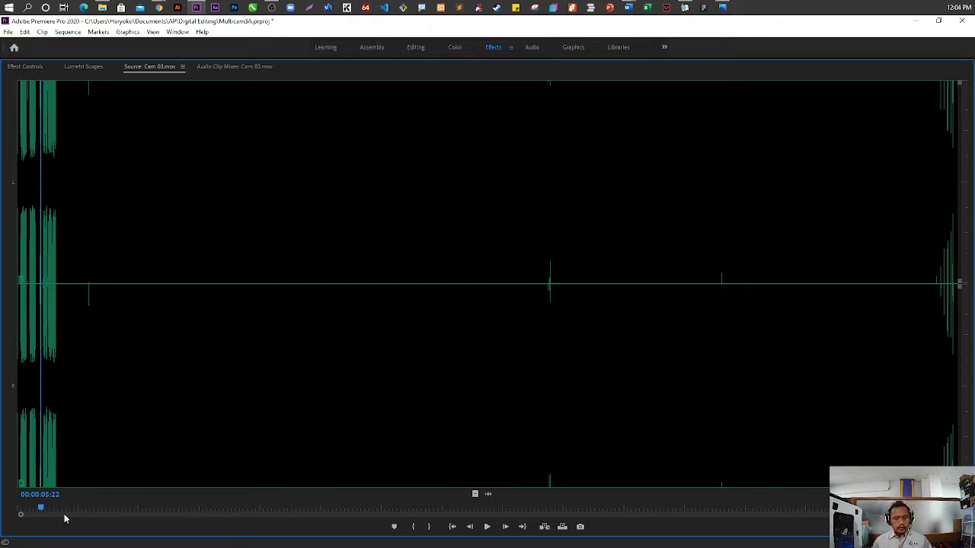
key("m")
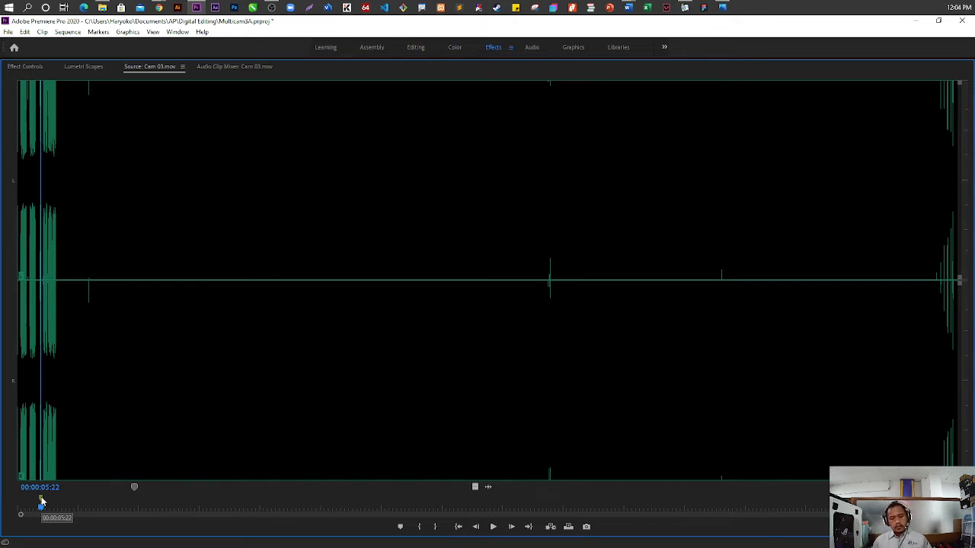
key("grave")
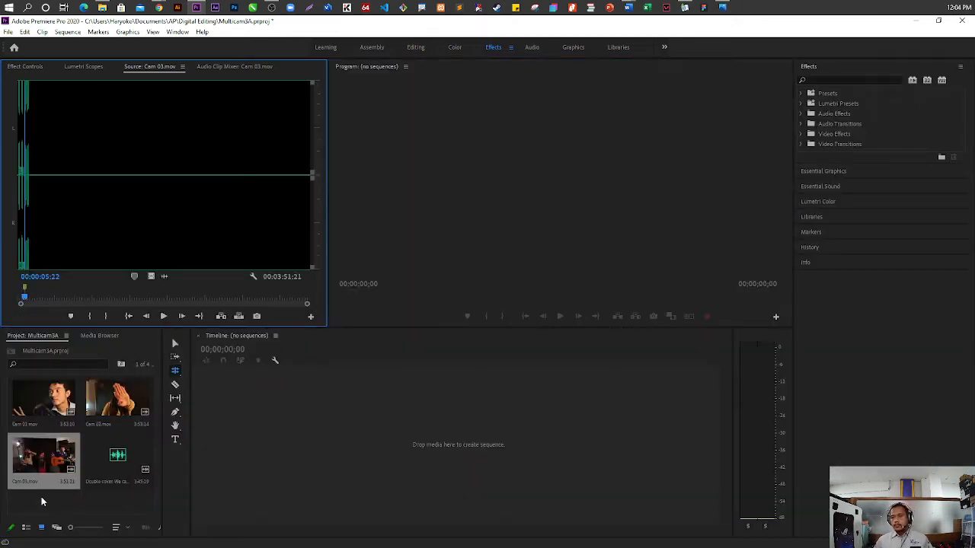
Open the Double cover We cant stop mp3 in a maximized Source monitor and clear all of its markers
double_click(126, 459)
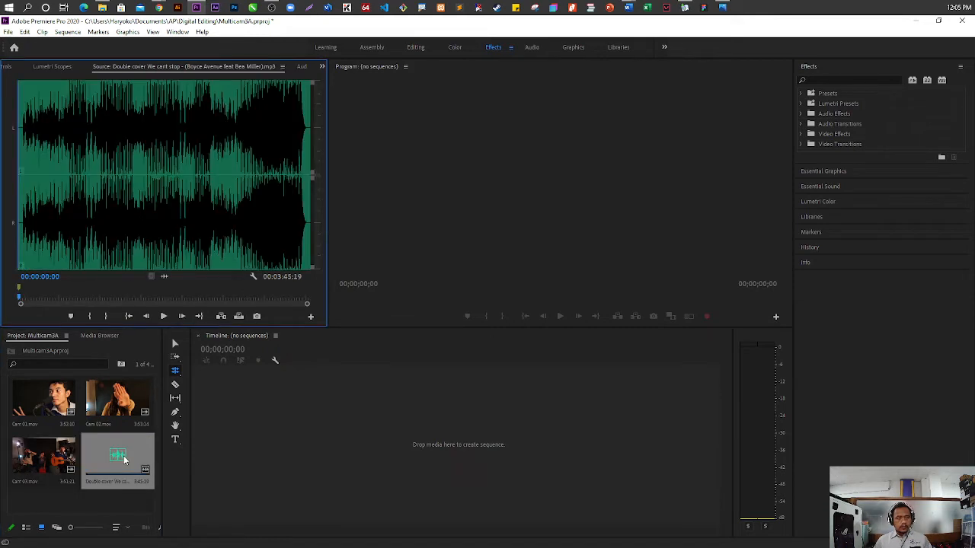
key("space")
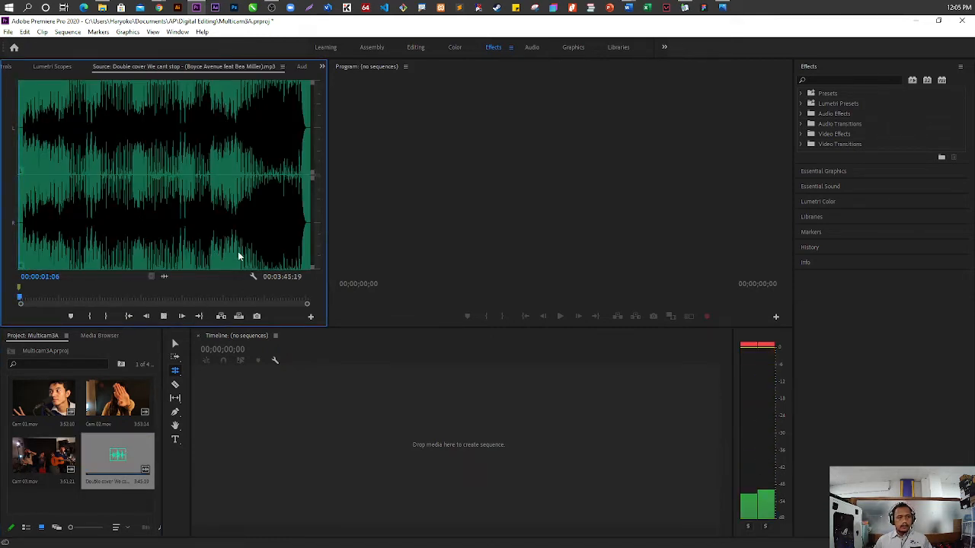
key("grave")
left_click(18, 200)
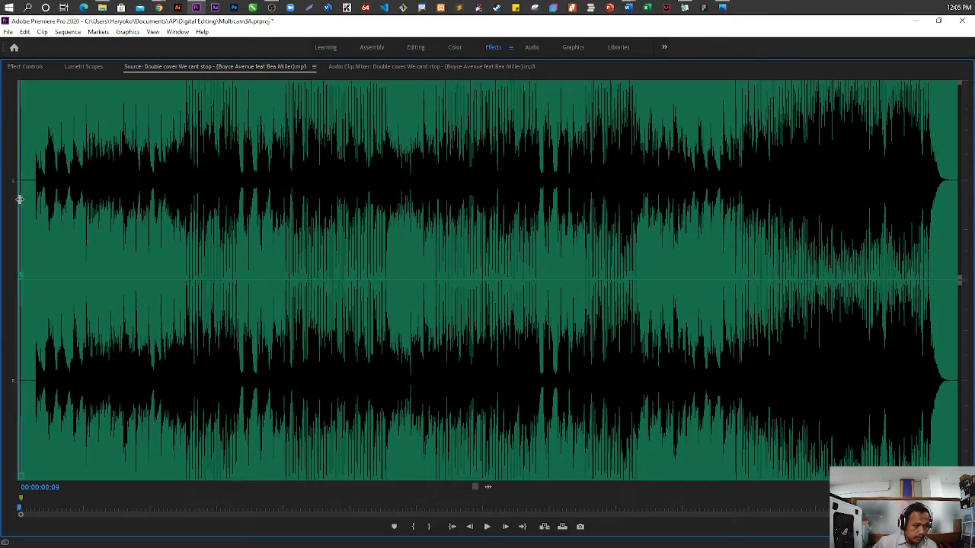
left_click(21, 199)
left_click(20, 199)
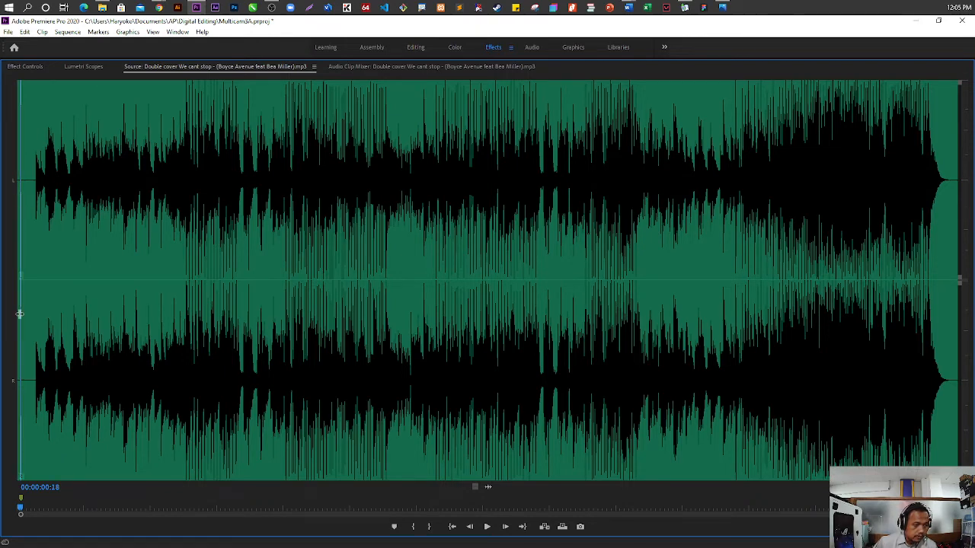
right_click(32, 502)
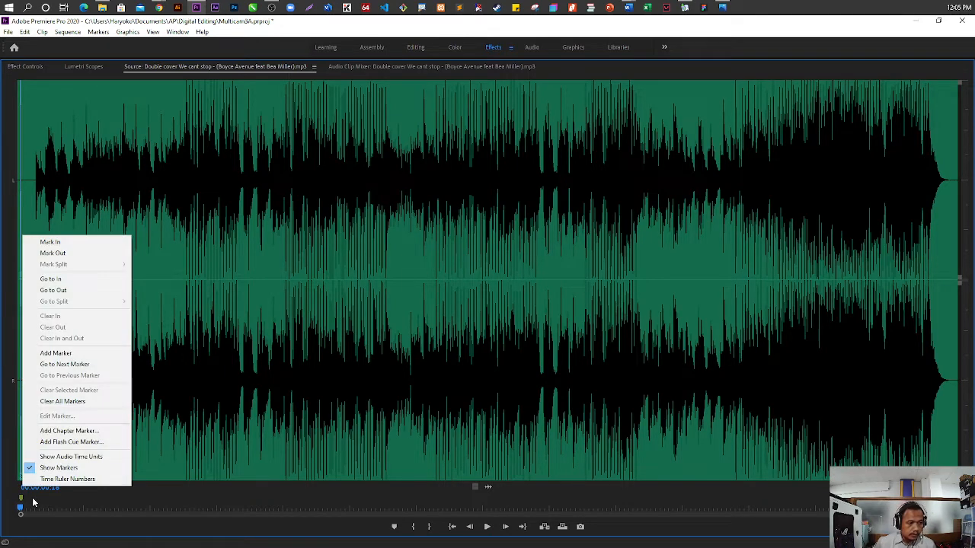
left_click(83, 405)
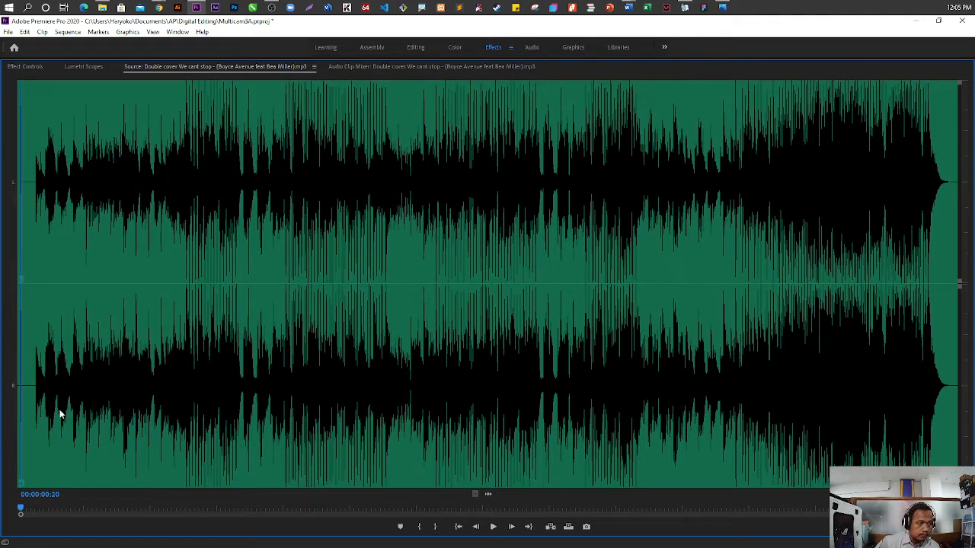
Add a marker at the 00:00:00:18 sync point of the mp3 and restore the Source monitor's size
key("Left")
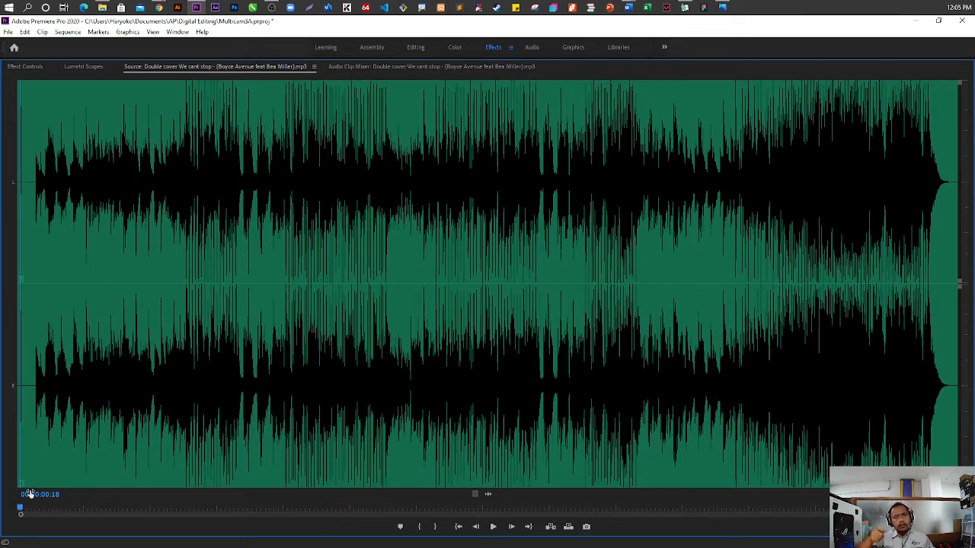
key("m")
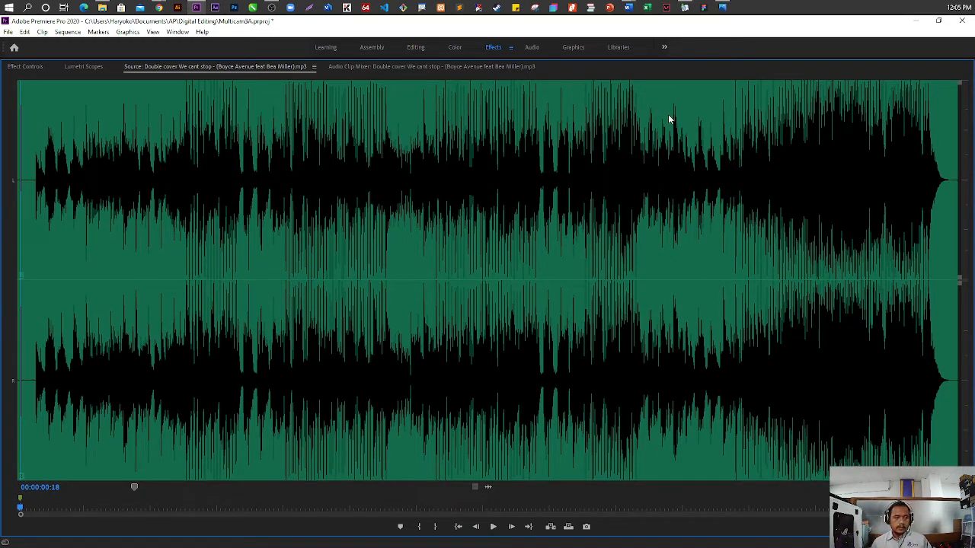
key("grave")
left_click(373, 453)
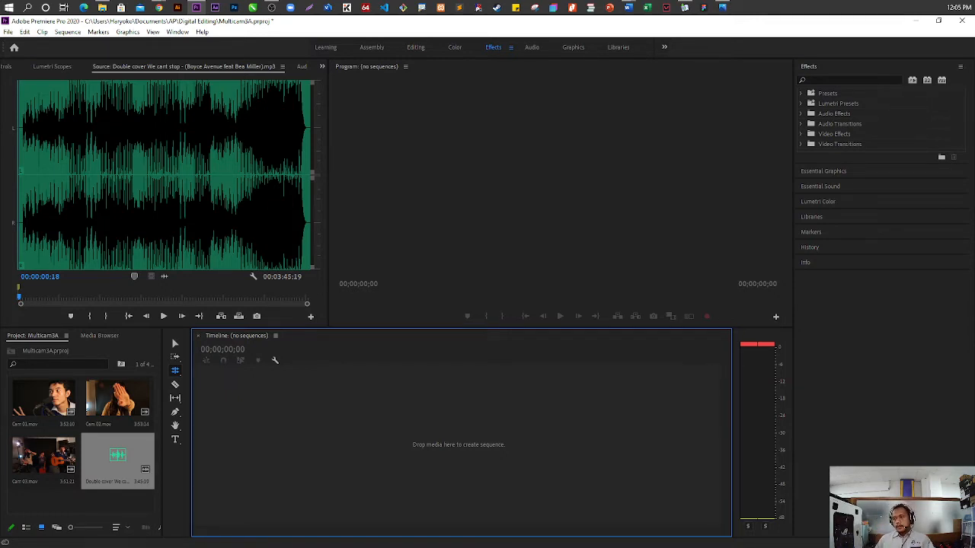
Create a new sequence named Sequence 01 with the HDV 1080p25 preset
left_click(83, 506)
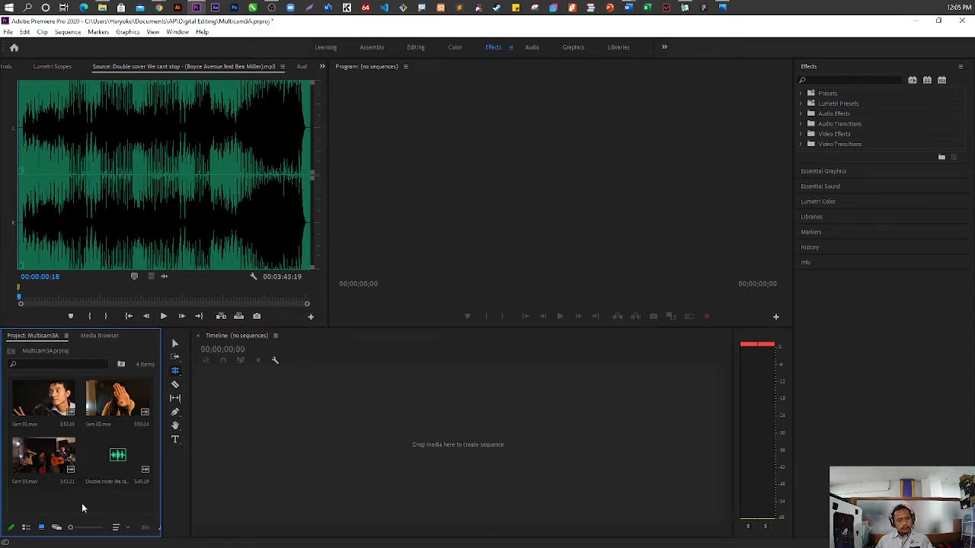
left_click(25, 32)
mouse_move(9, 32)
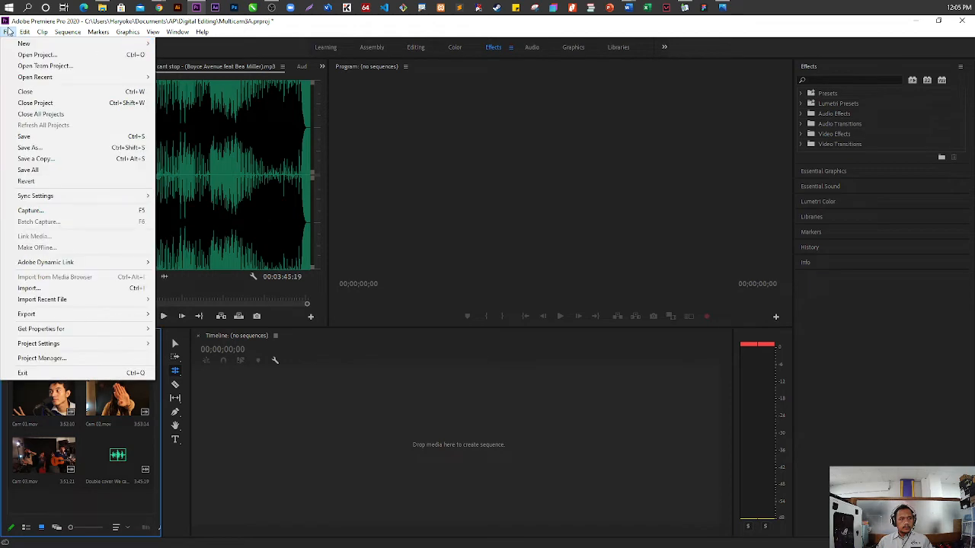
mouse_move(50, 45)
left_click(194, 66)
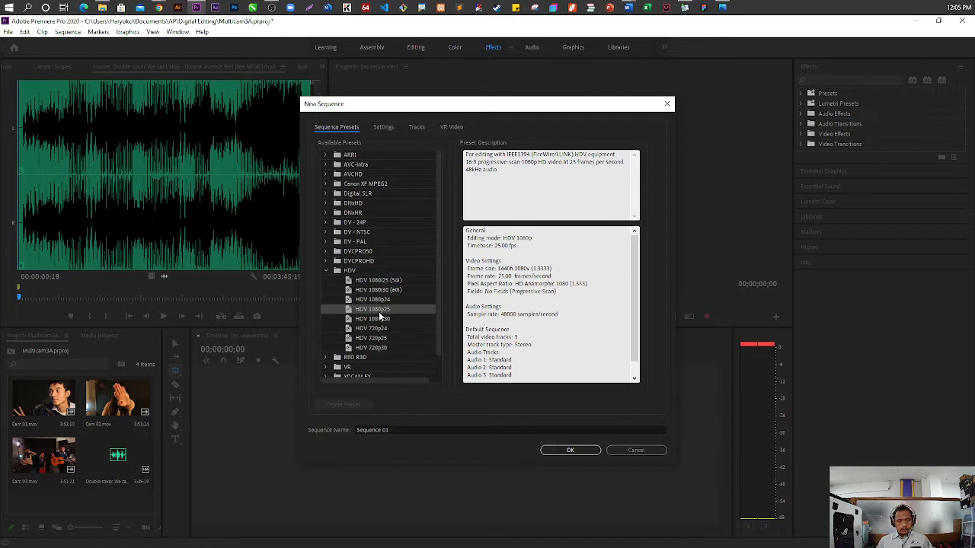
left_click(580, 449)
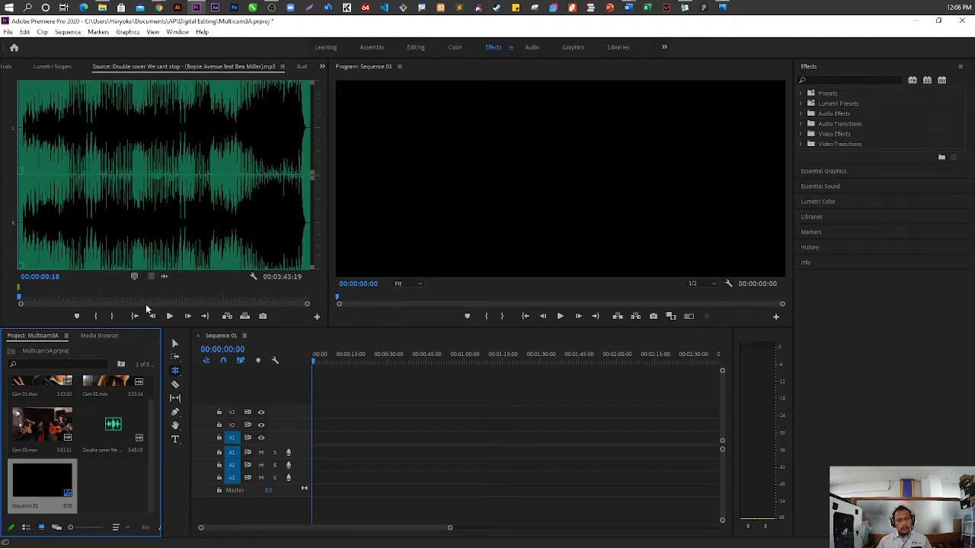
Place Cam 01.mov at the start of tracks V1 and A1, keeping the existing sequence settings
left_click(48, 386)
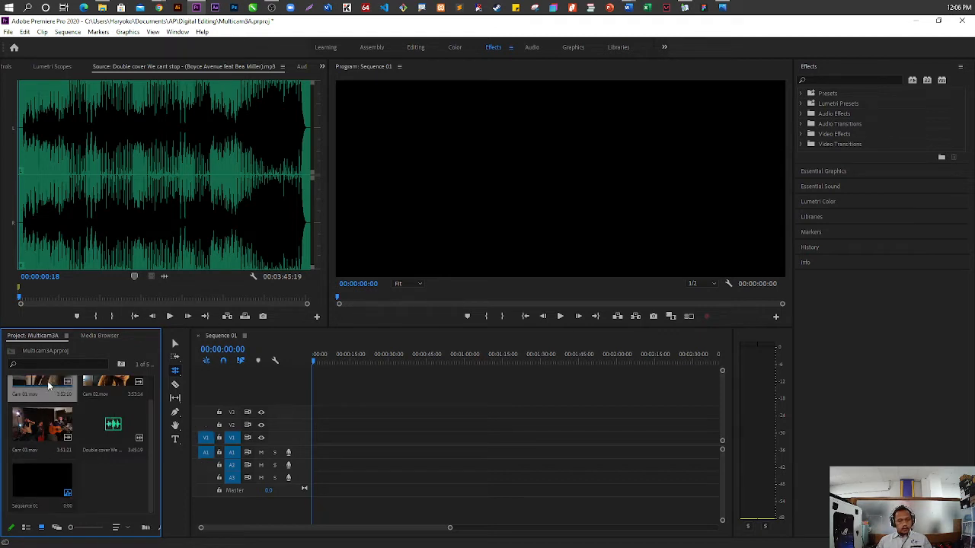
left_click_drag(48, 386, 319, 453)
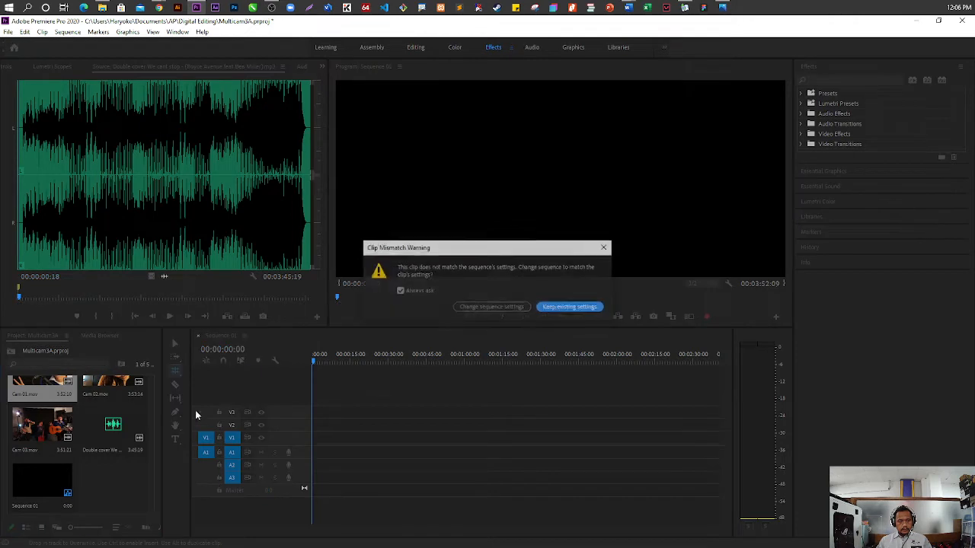
left_click(576, 310)
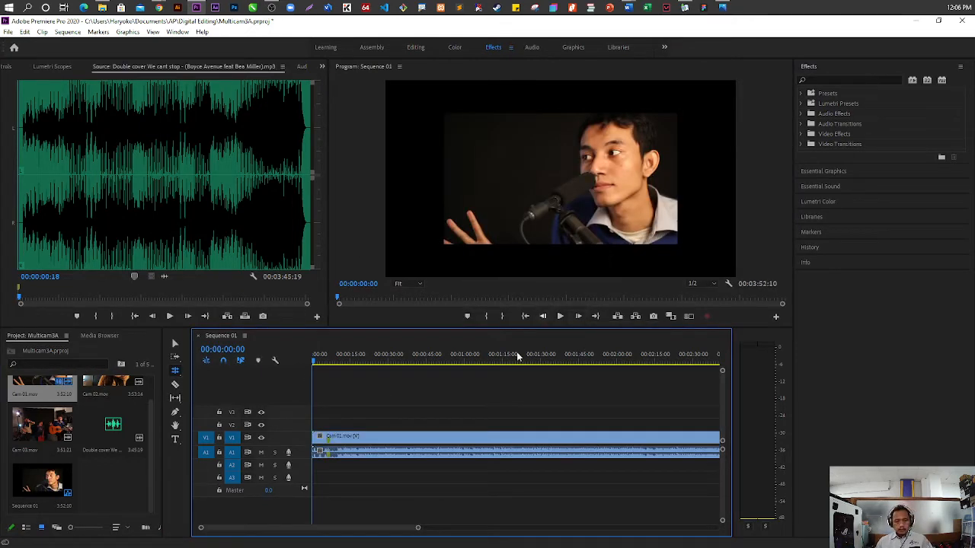
Switch to the Selection tool and scale the Cam 01.mov clip on V1 to the frame size
left_click(181, 376)
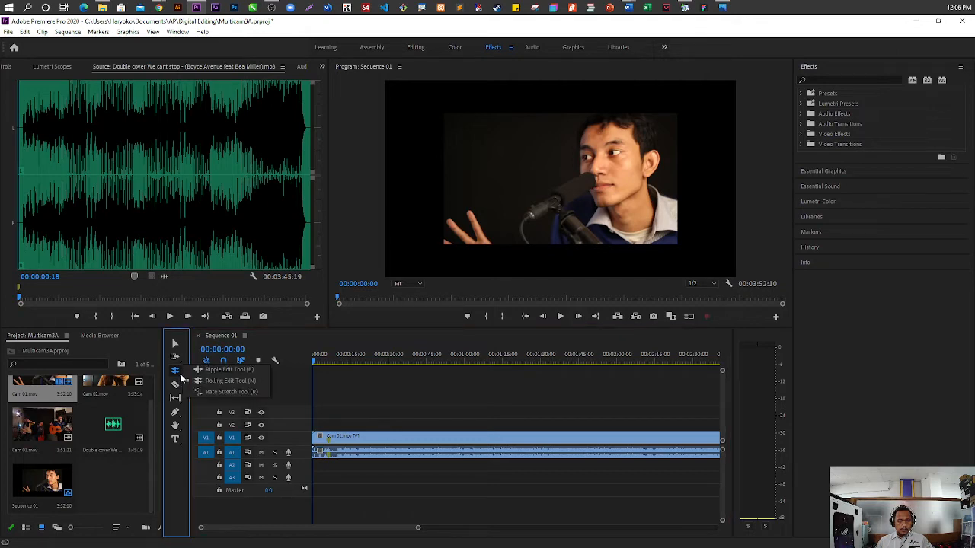
left_click(175, 343)
right_click(470, 441)
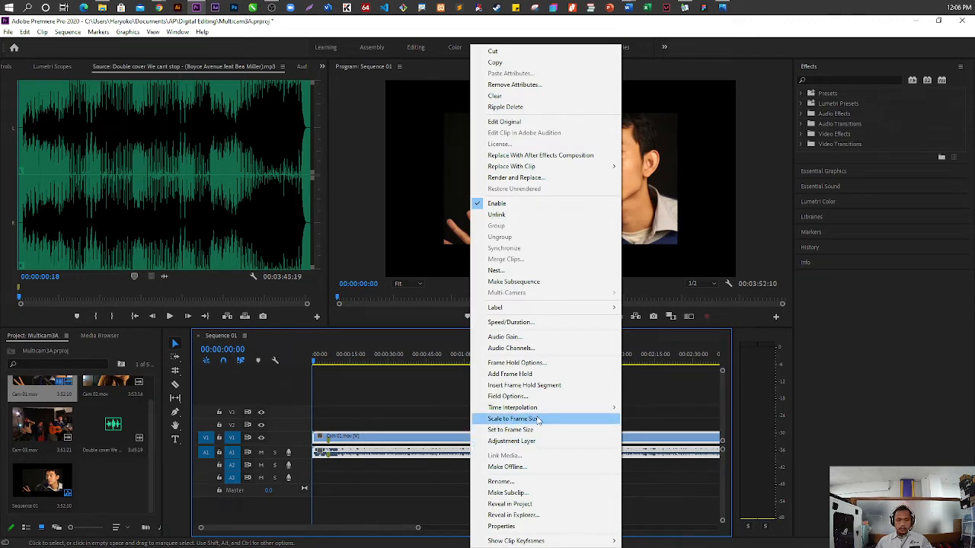
left_click(536, 419)
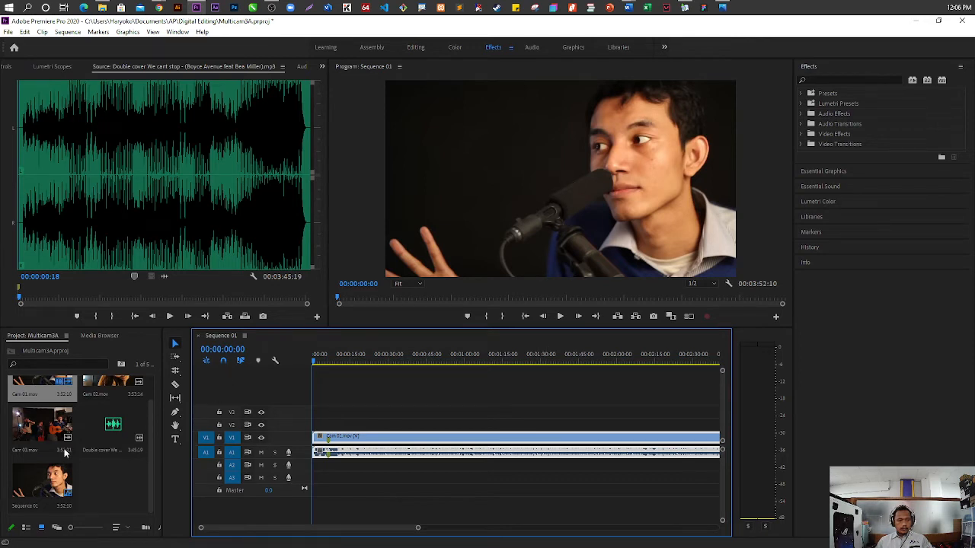
Place Cam 02.mov at the start of tracks V2 and A2 and scale it to the frame size
left_click(118, 386)
left_click_drag(118, 387, 321, 431)
right_click(344, 426)
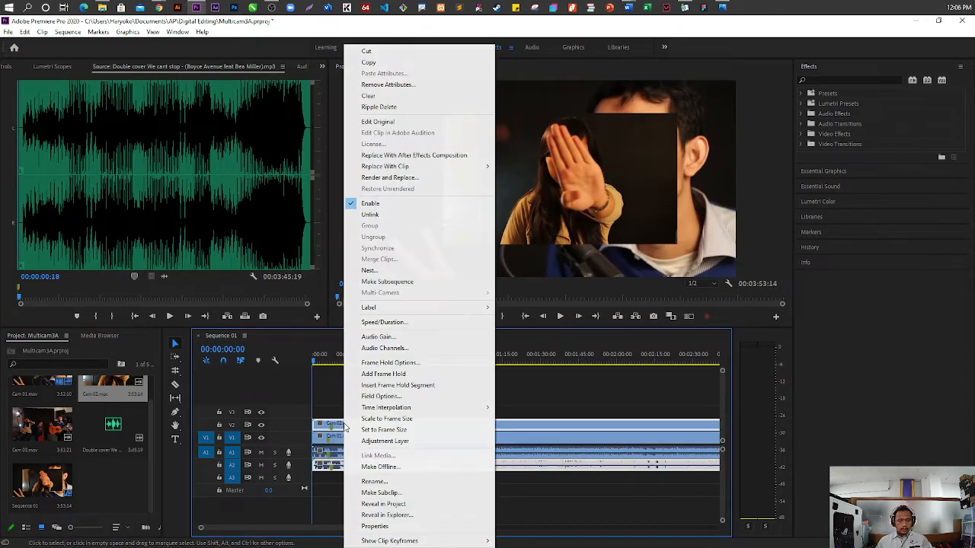
left_click(397, 421)
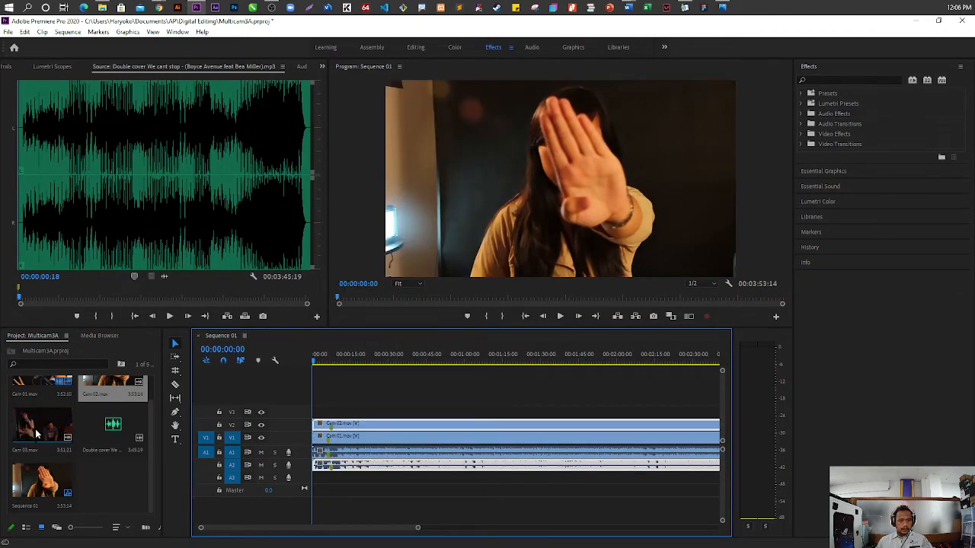
Place Cam 03.mov at the start of tracks V3 and A3 and scale it to the frame size
left_click_drag(32, 437, 312, 418)
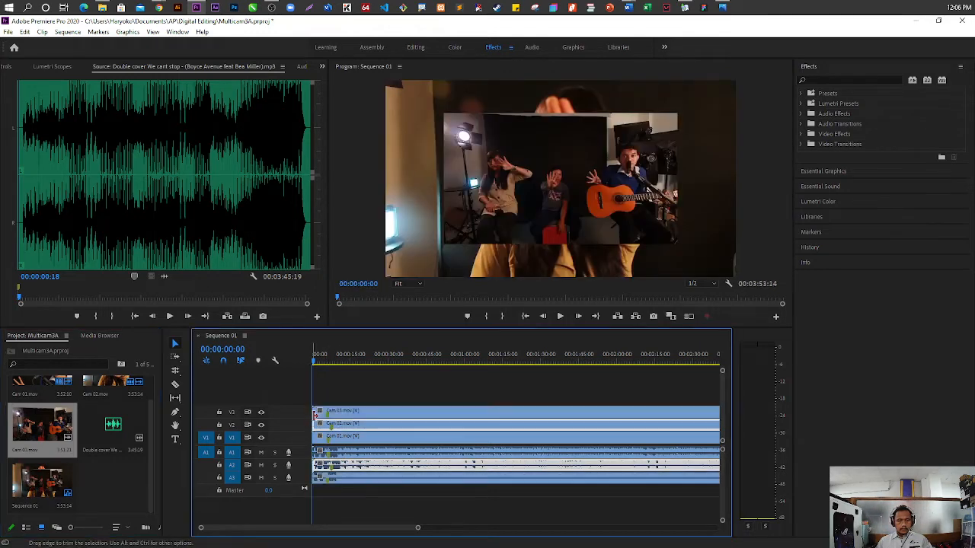
right_click(333, 417)
left_click(381, 423)
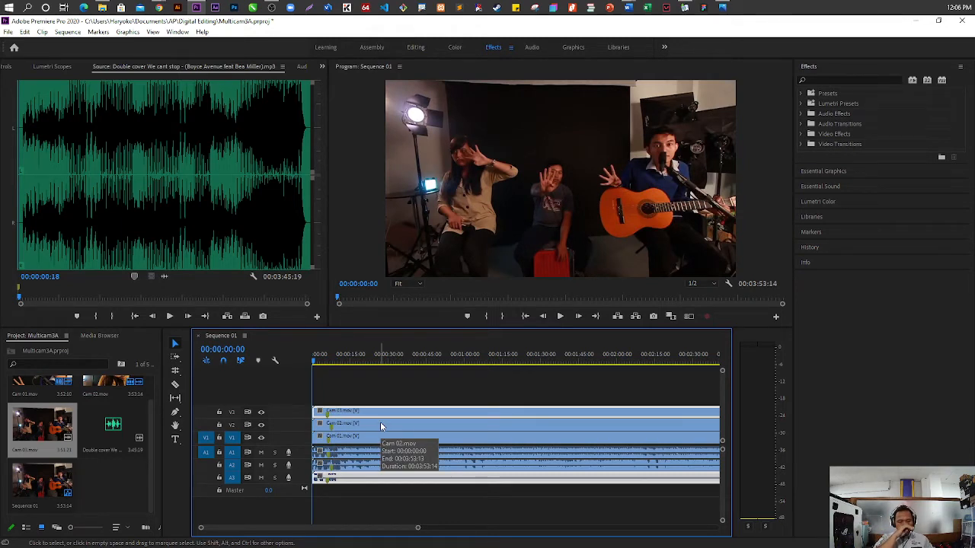
Place the Double cover We cant stop mp3 at the sequence start on a new audio track A4 below A3
left_click_drag(114, 424, 362, 491)
left_click_drag(99, 425, 308, 509)
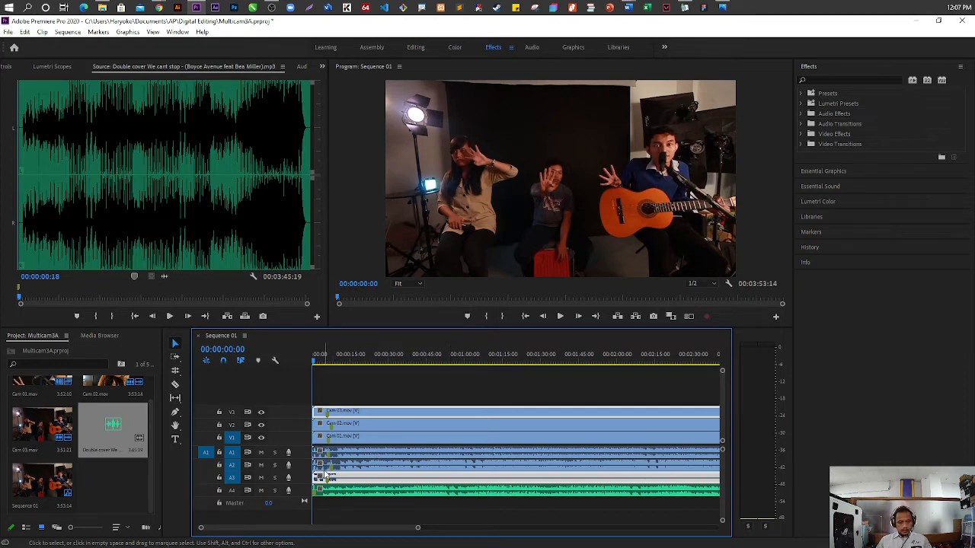
Synchronize the three camera clips and the mp3 in the sequence using their clip markers
scroll(327, 472, "up", 3)
scroll(330, 472, "up", 5)
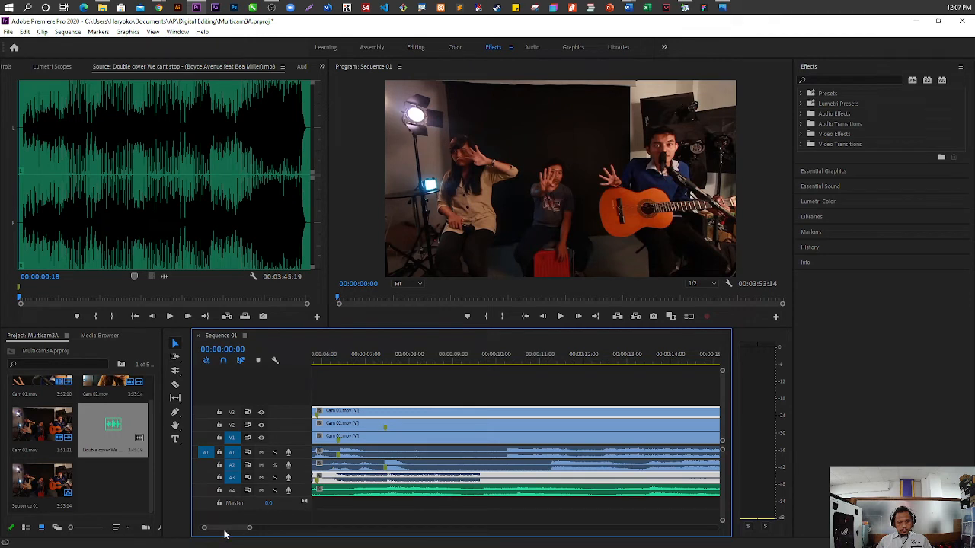
left_click_drag(225, 527, 204, 527)
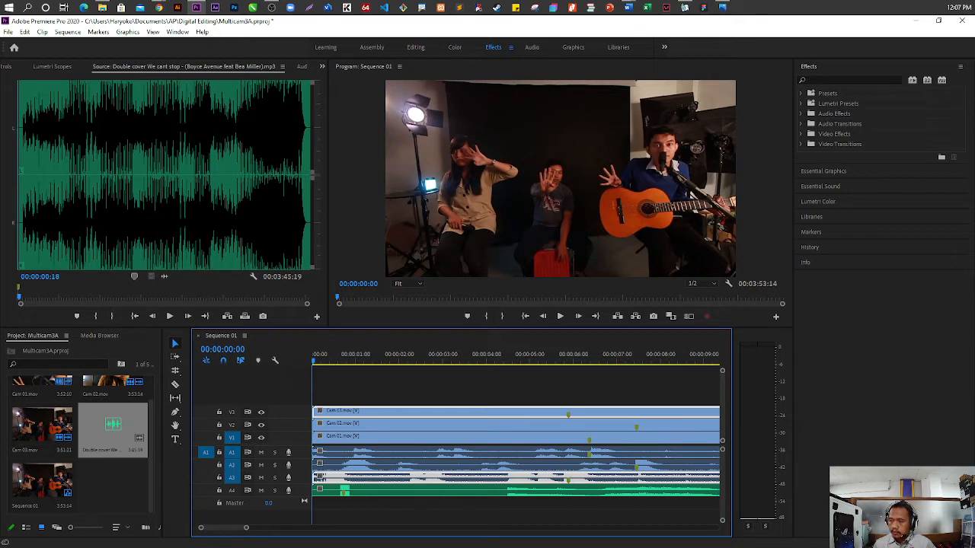
left_click_drag(430, 383, 439, 503)
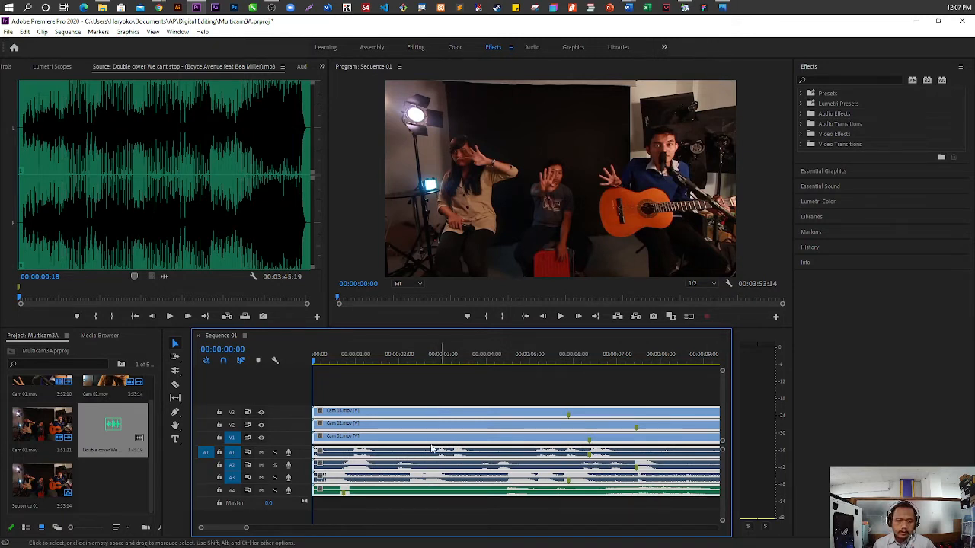
right_click(467, 429)
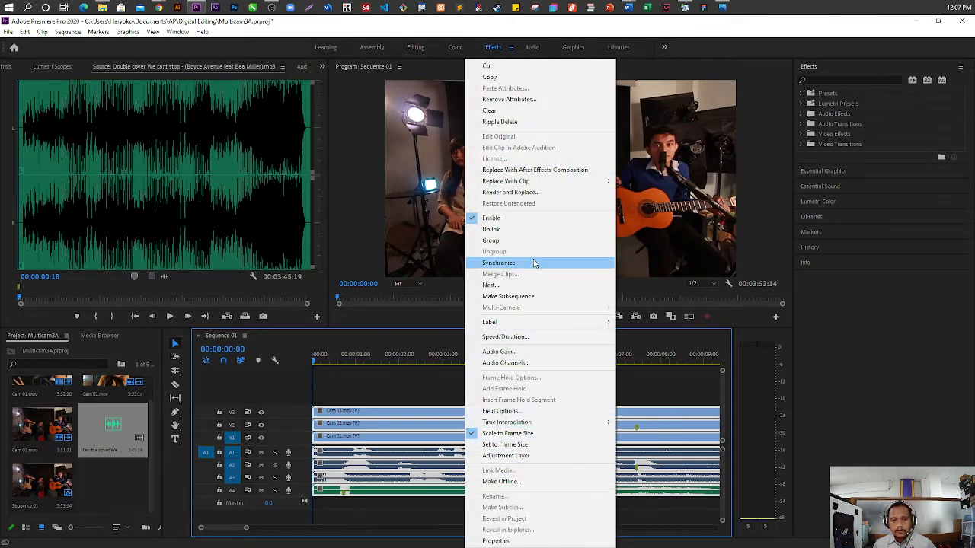
left_click(534, 263)
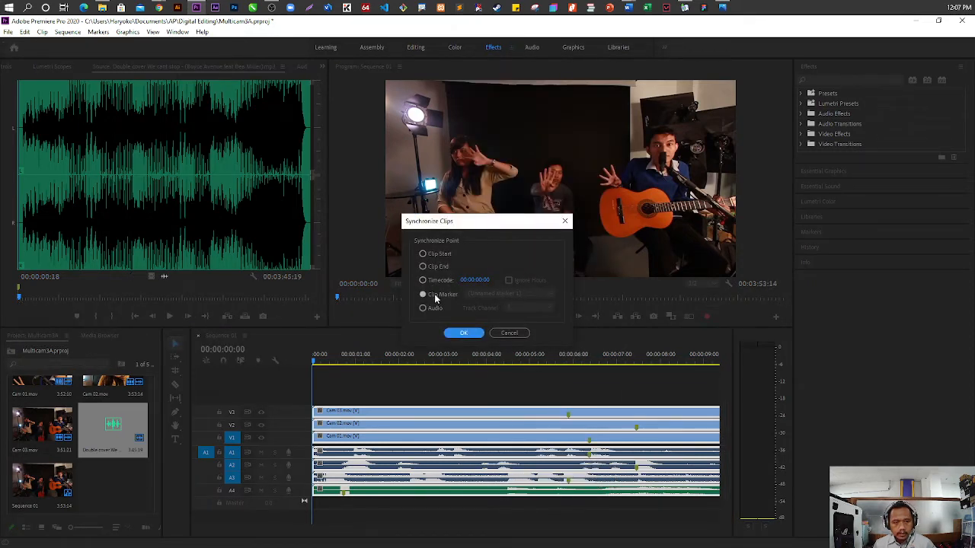
left_click(468, 333)
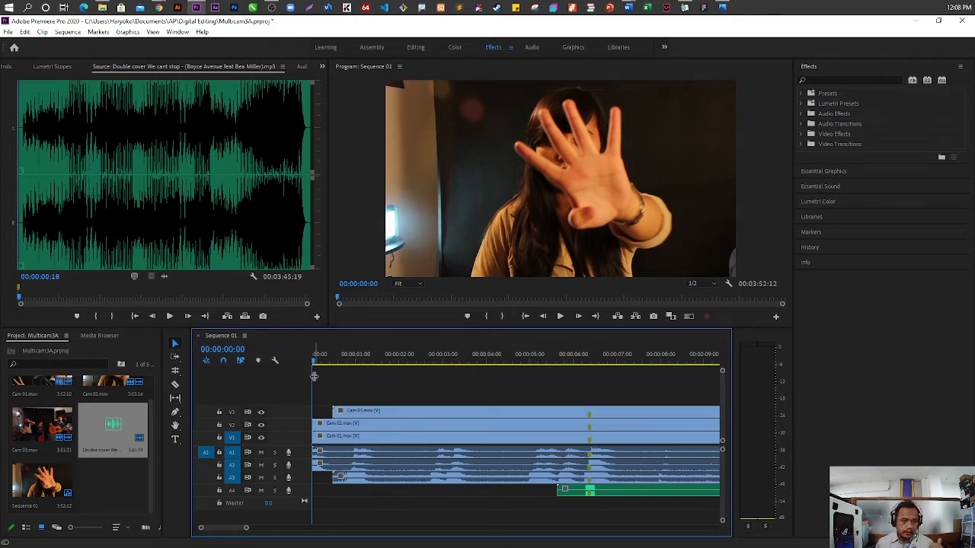
Play the sequence from the aligned markers to check that the camera clips and the mp3 run in sync
left_click(585, 359)
key("Right")
key("Right")
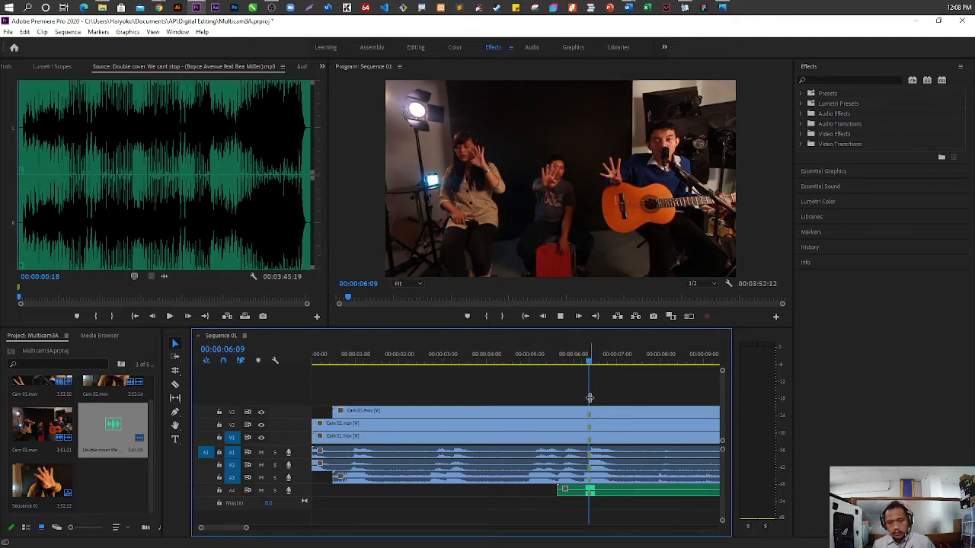
key("space")
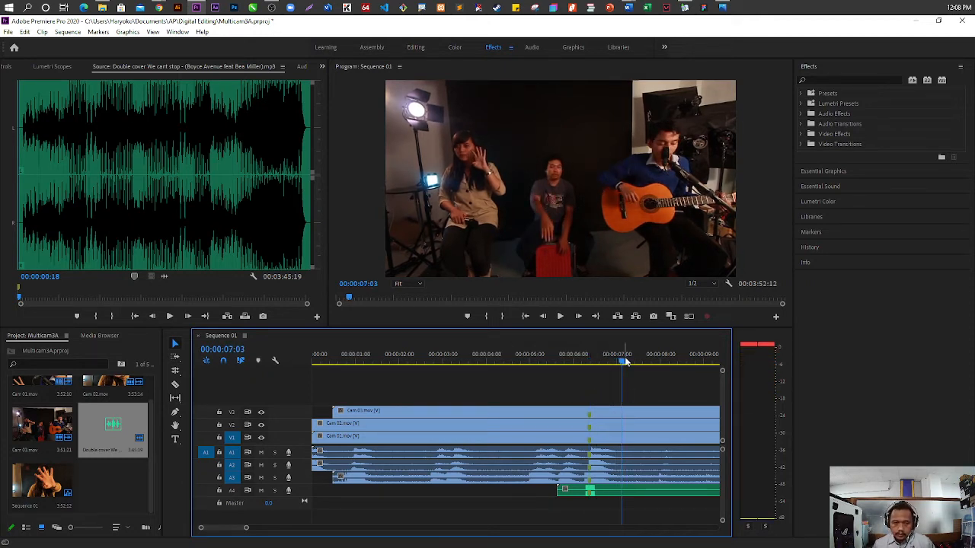
left_click_drag(624, 362, 587, 368)
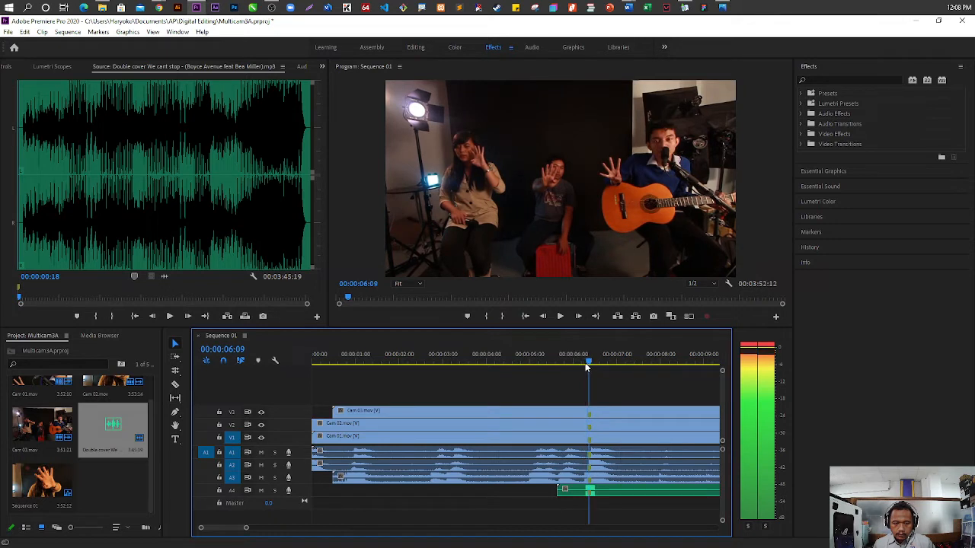
key("space")
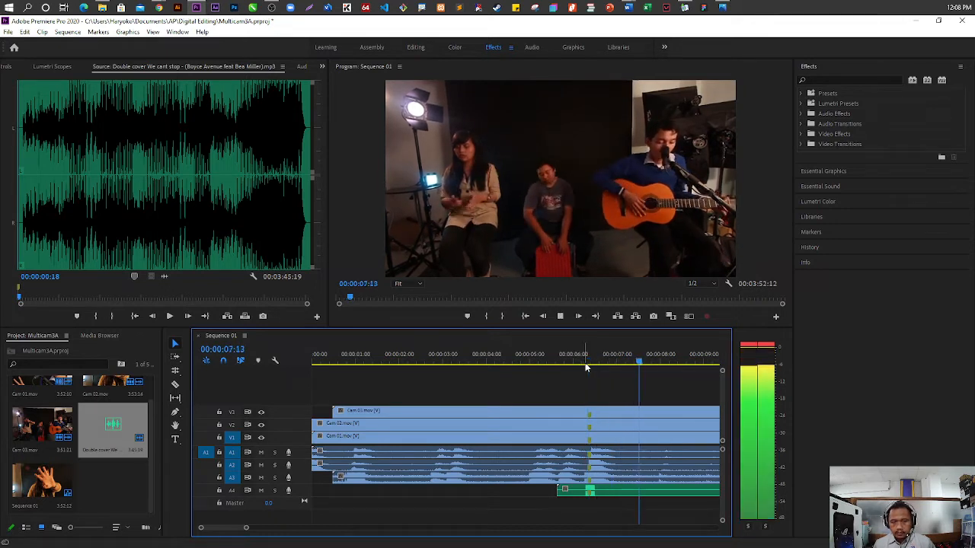
key("space")
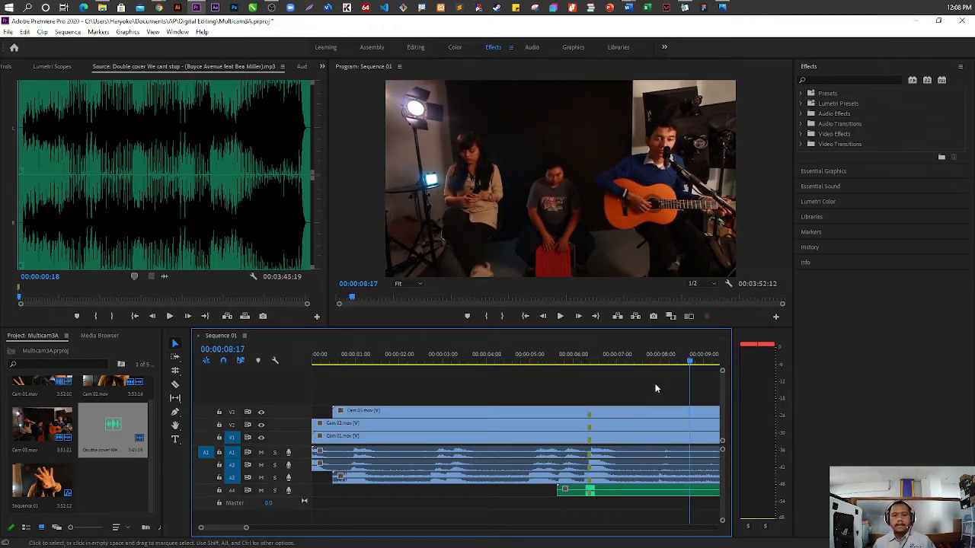
key("minus")
key("minus")
key("alt+space")
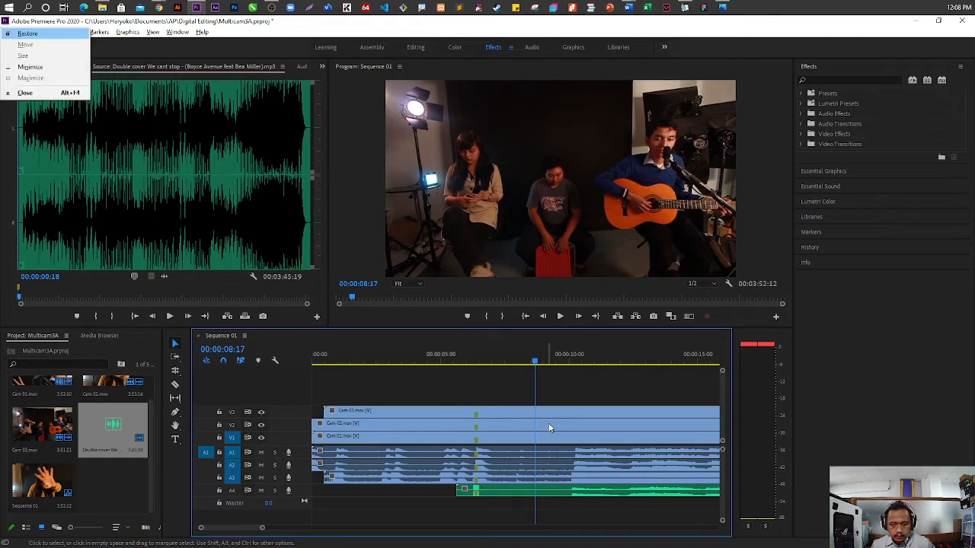
key("Escape")
key("space")
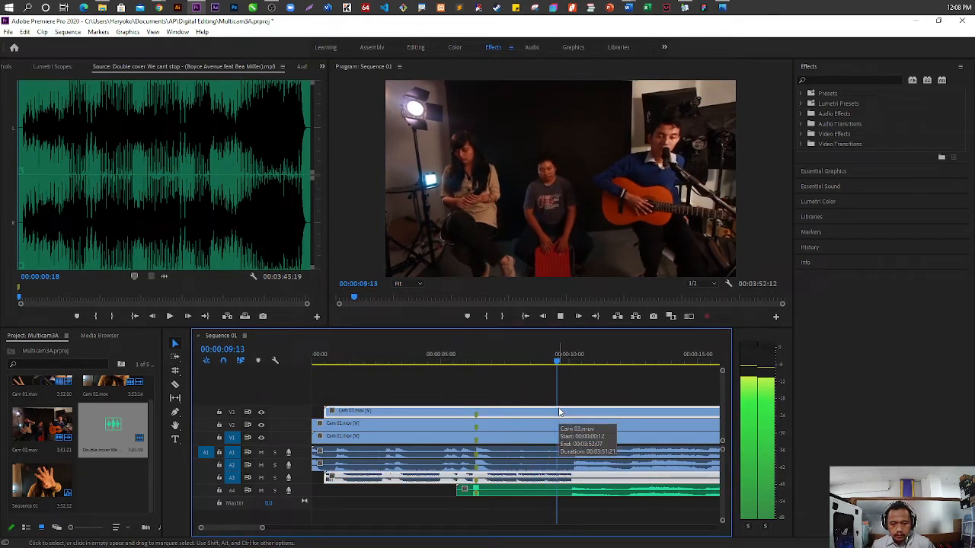
key("space")
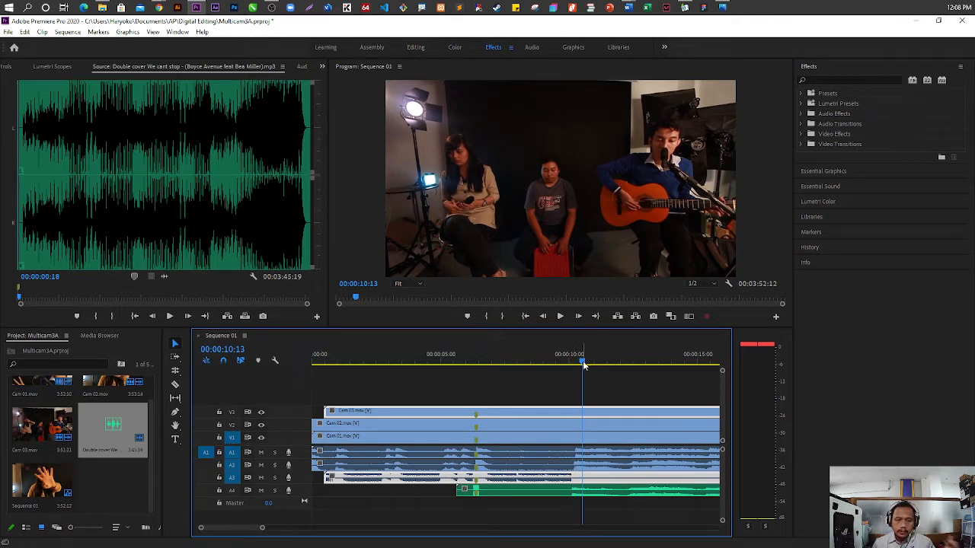
Split the three camera clips and the mp3 at 00:00:08:06 with the Razor tool
left_click_drag(583, 365, 527, 361)
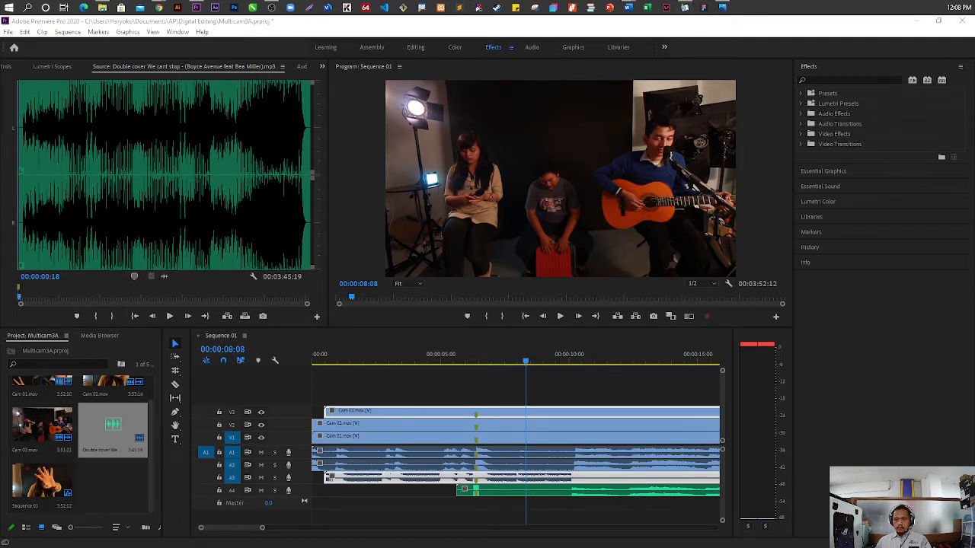
key("alt+Tab")
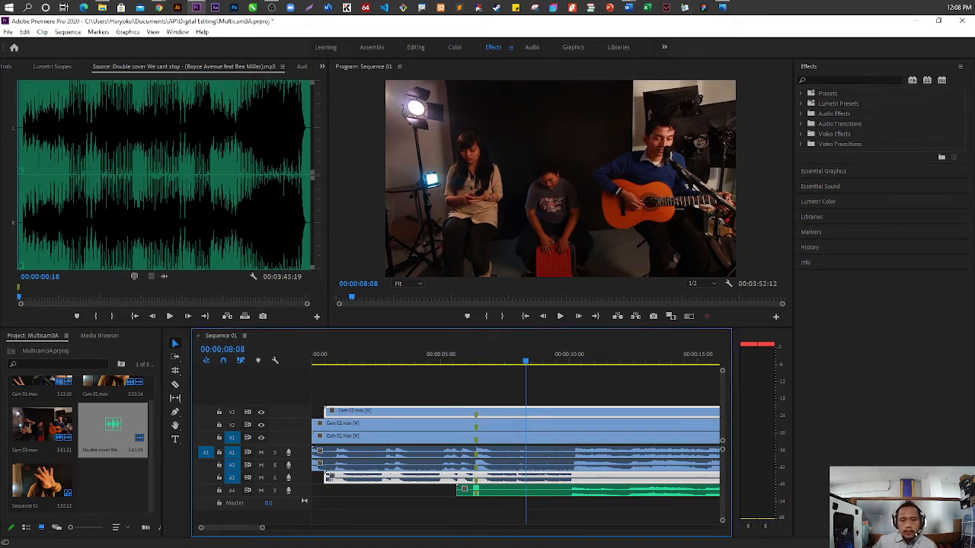
mouse_move(525, 361)
left_mouse_down()
mouse_move(485, 365)
mouse_move(524, 366)
left_mouse_up()
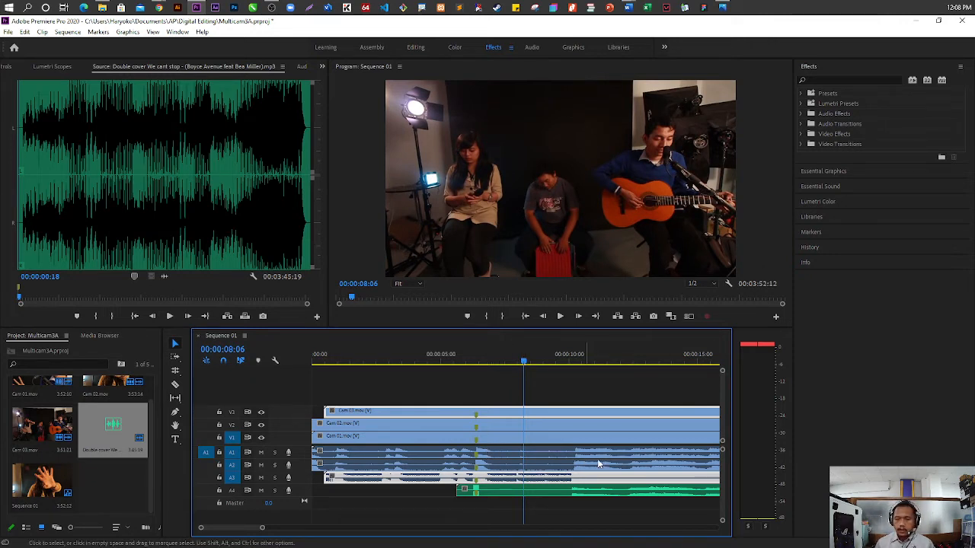
left_click(175, 384)
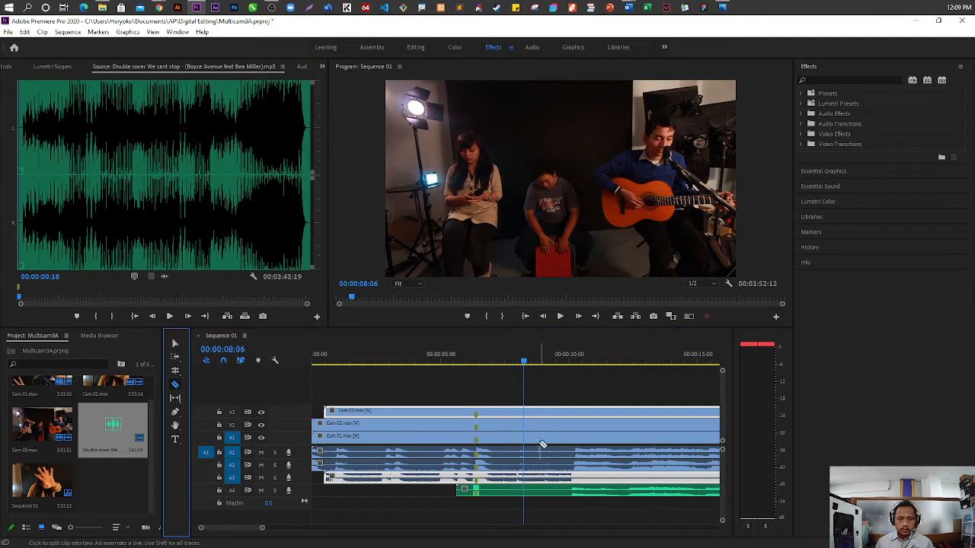
left_click(528, 399)
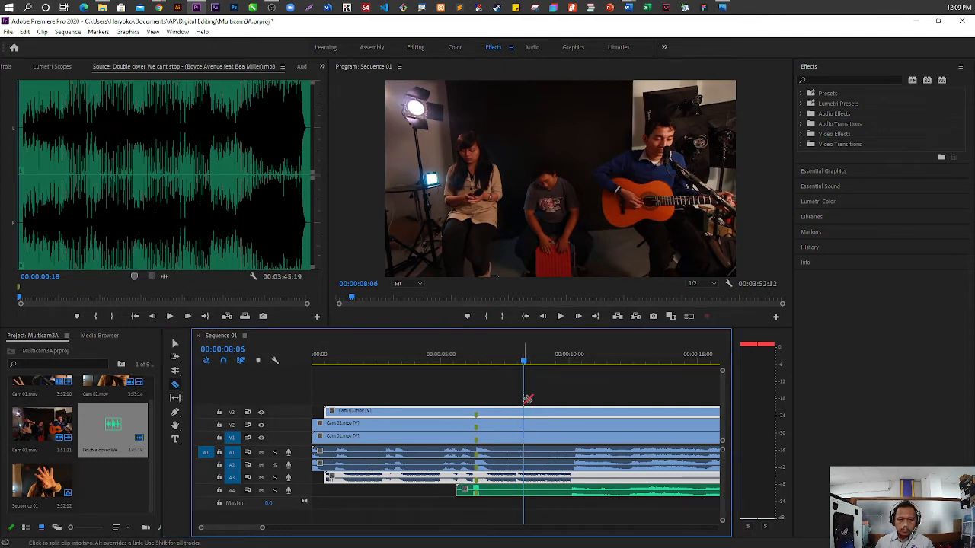
left_click(527, 411)
left_click(527, 435)
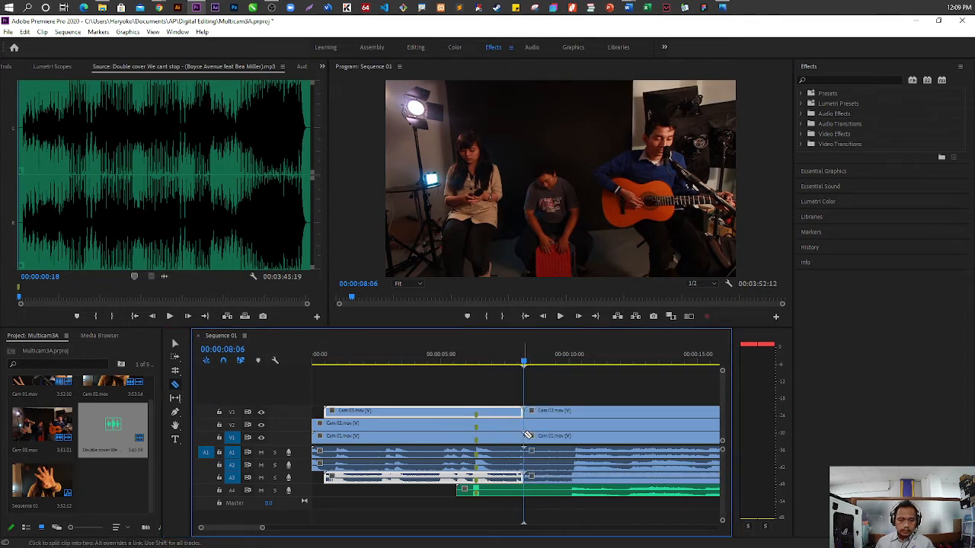
left_click(527, 424)
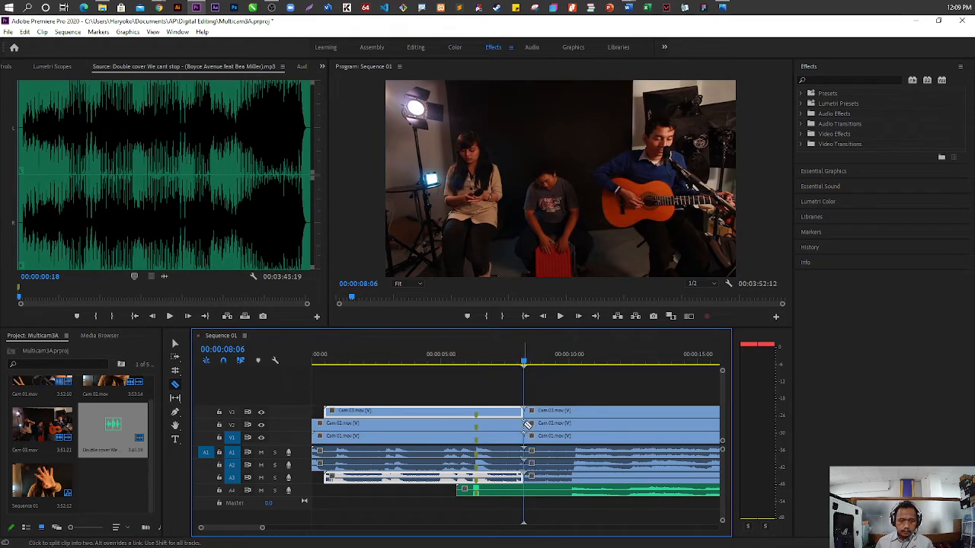
left_click(527, 488)
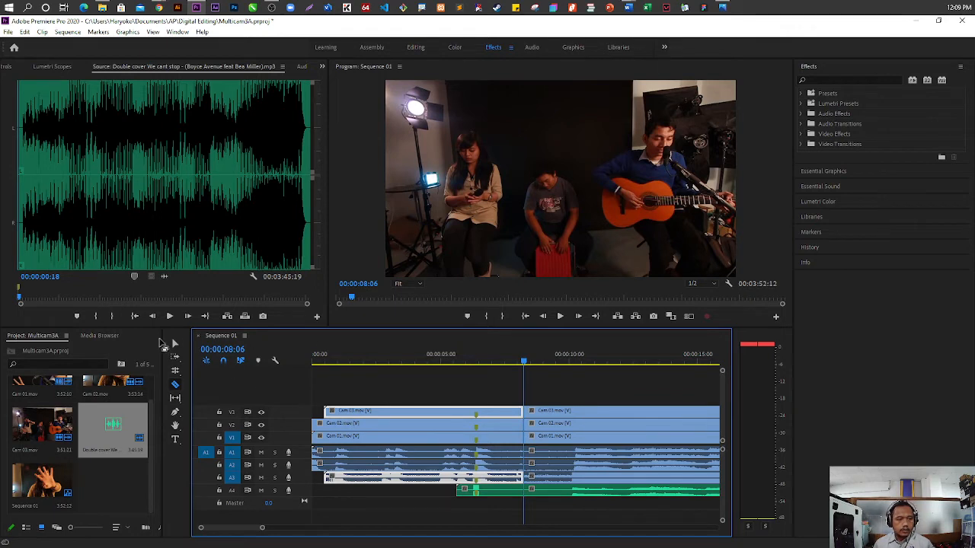
Delete all clip segments before the cut and ripple delete the gap so the clips start at 00:00:00:00
left_click(174, 343)
left_click_drag(467, 389, 456, 523)
key("Delete")
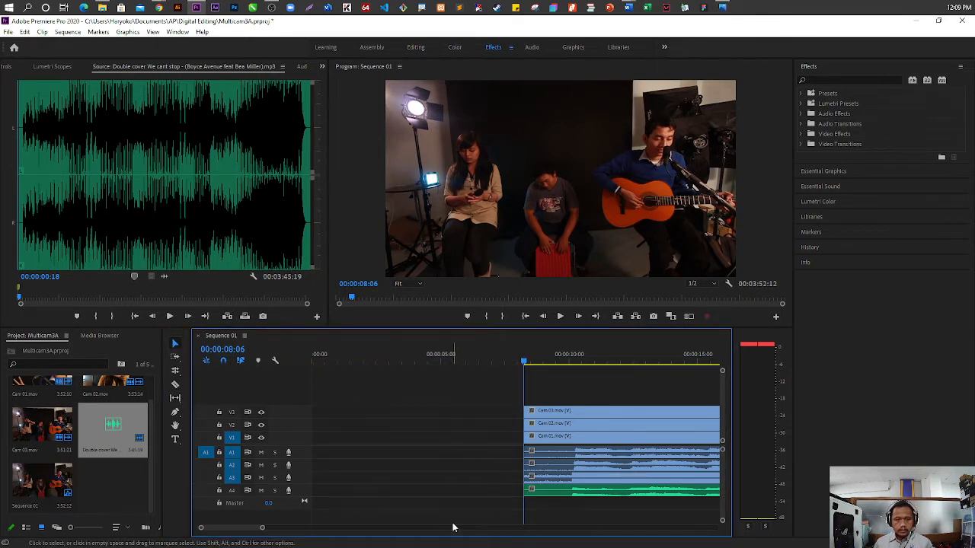
right_click(464, 426)
left_click(480, 431)
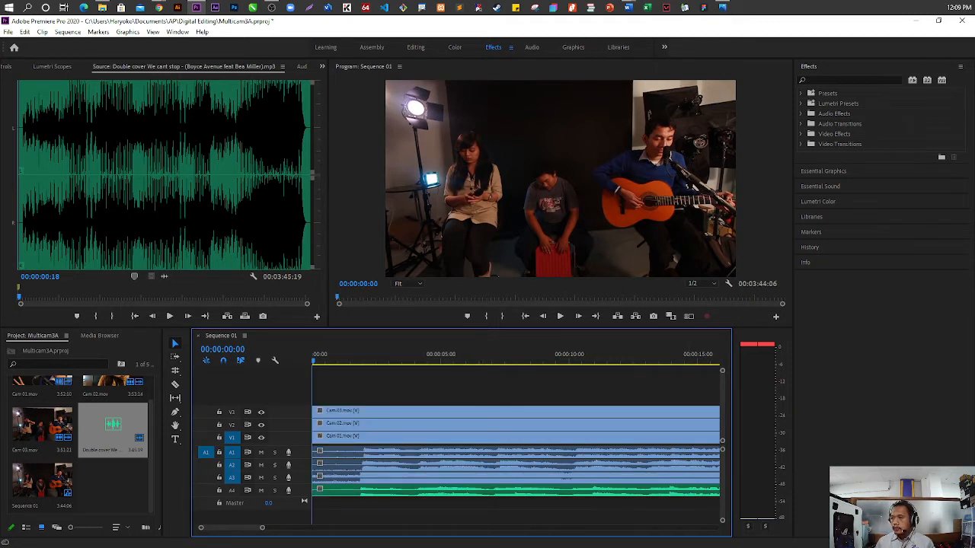
Examine the camera audio on A1, A2 and A3 against the mp3 on A4
left_click(461, 455)
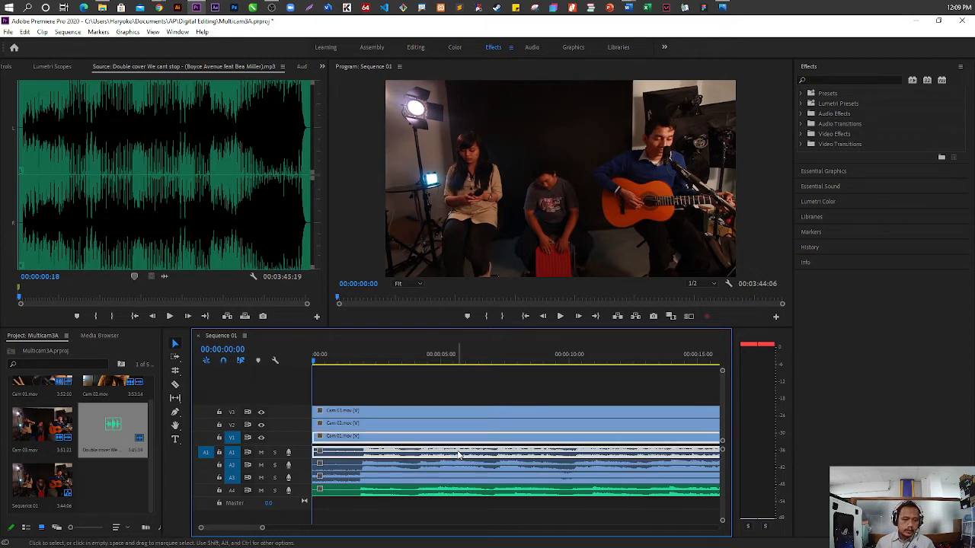
left_click(355, 478)
left_click(359, 465)
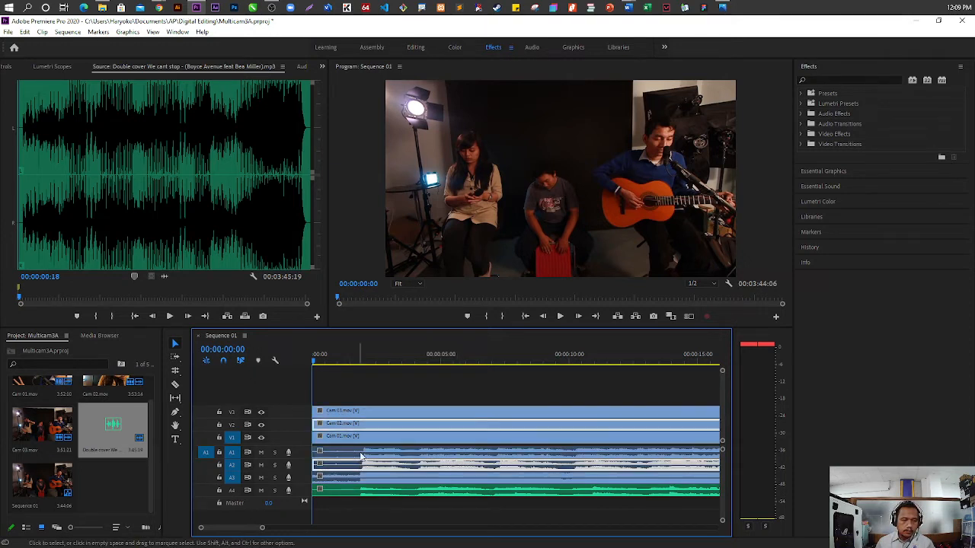
left_click(364, 453)
left_click(370, 464)
left_click(369, 478)
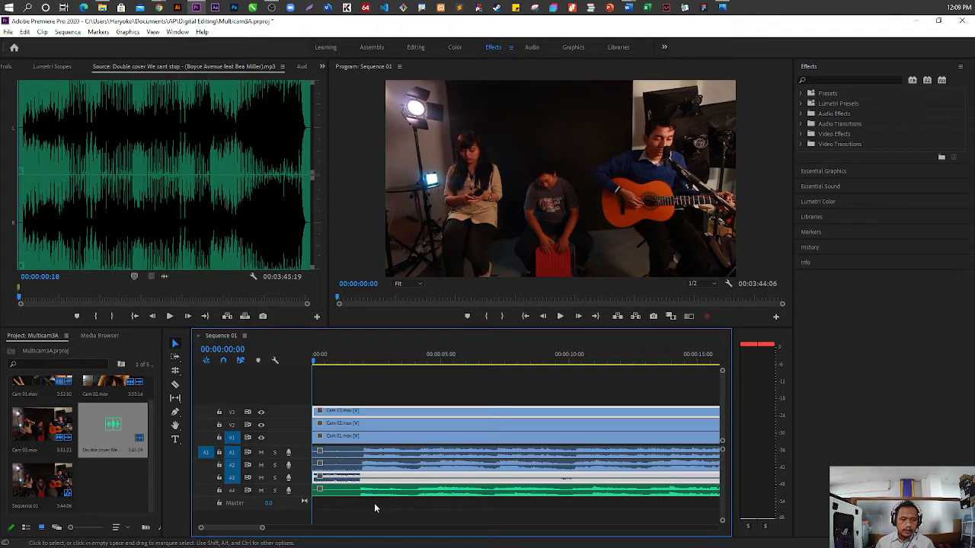
left_click(385, 492)
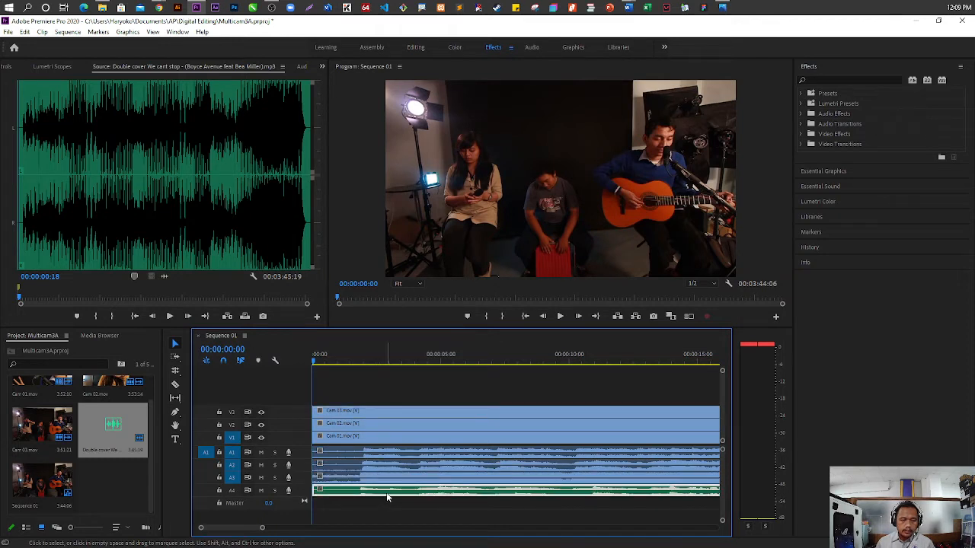
Unlink the audio from the video of the three camera clips
left_click(399, 411)
left_click_drag(439, 394, 441, 432)
right_click(443, 435)
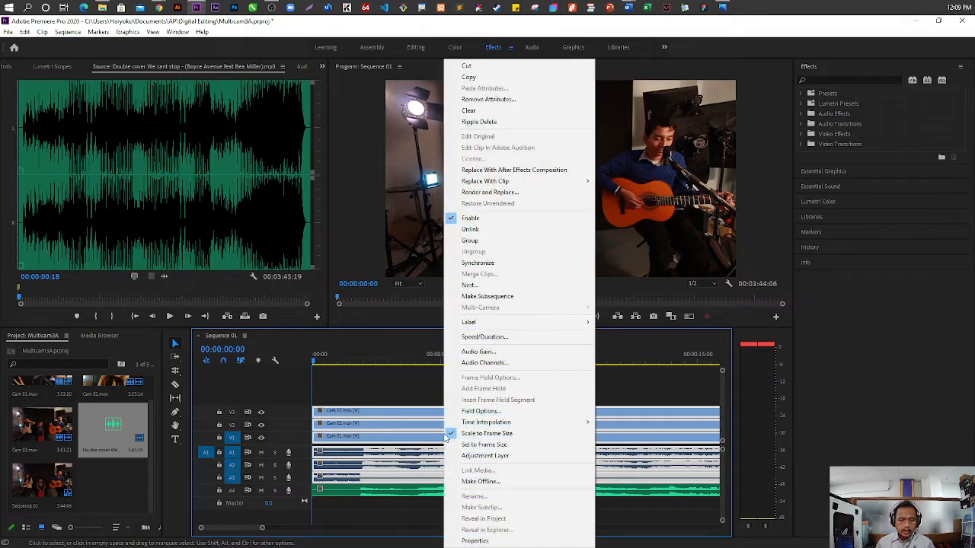
left_click(469, 241)
Delete the original camera audio from tracks A1, A2 and A3
left_click(375, 454)
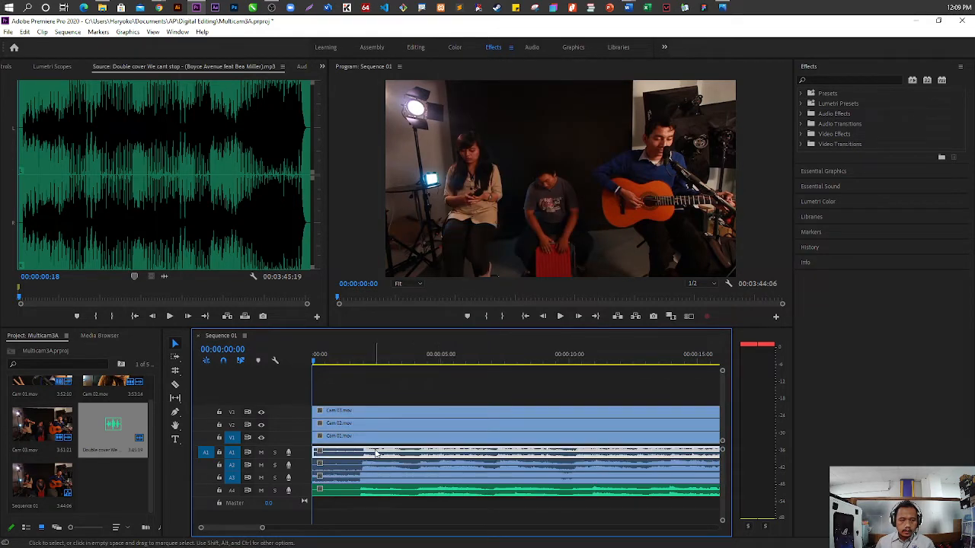
key("Delete")
left_click(384, 464)
key("Delete")
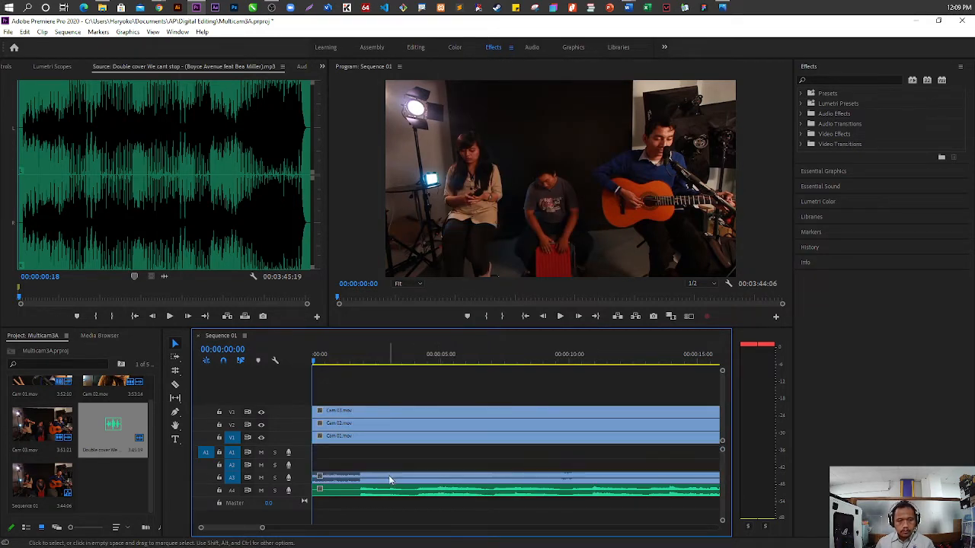
left_click(388, 476)
Move the mp3 from A4 to A1 and place copies of it on A2 and A3 at the sequence start
left_click_drag(389, 480, 386, 454)
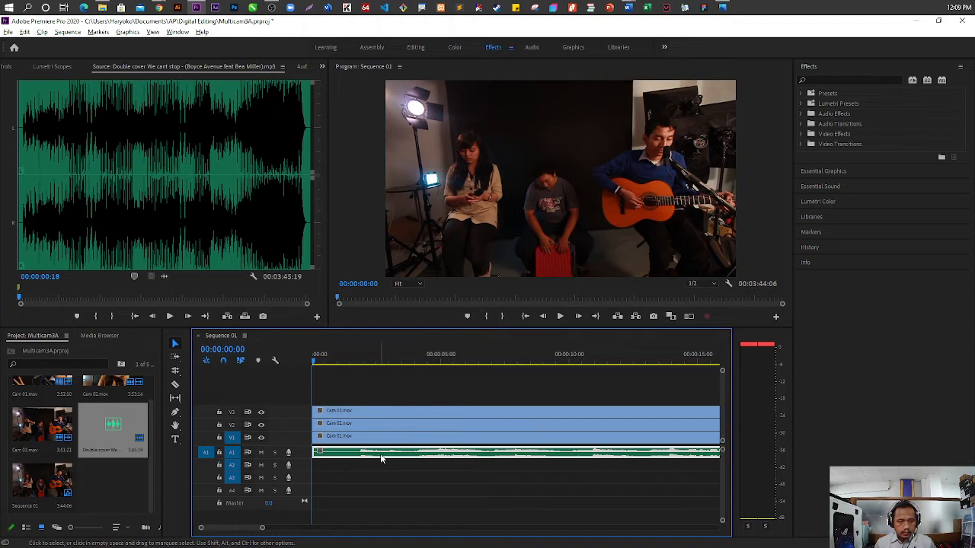
left_click_drag(380, 454, 387, 478)
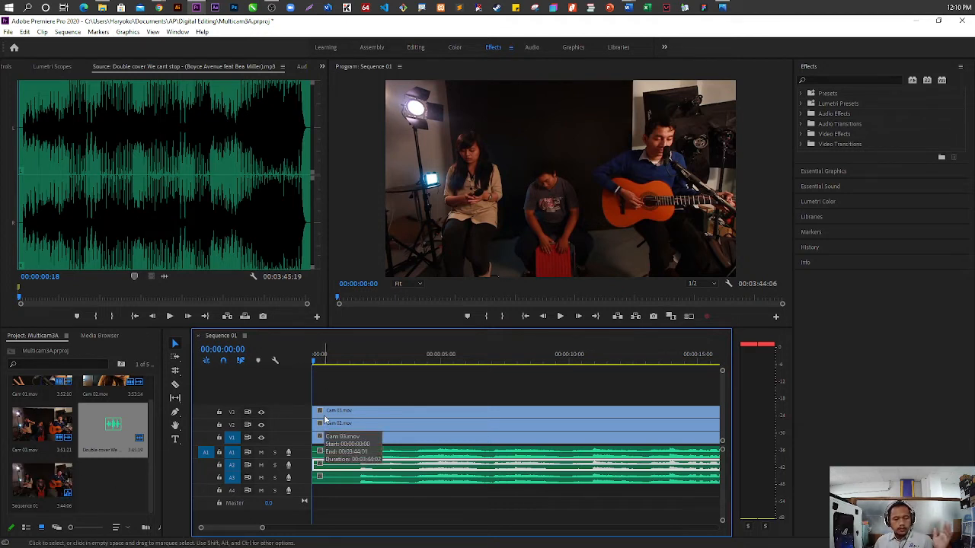
Create a new sequence with the HDV 1080p25 preset and place Sequence 01 at its start on V1 and A1
right_click(119, 485)
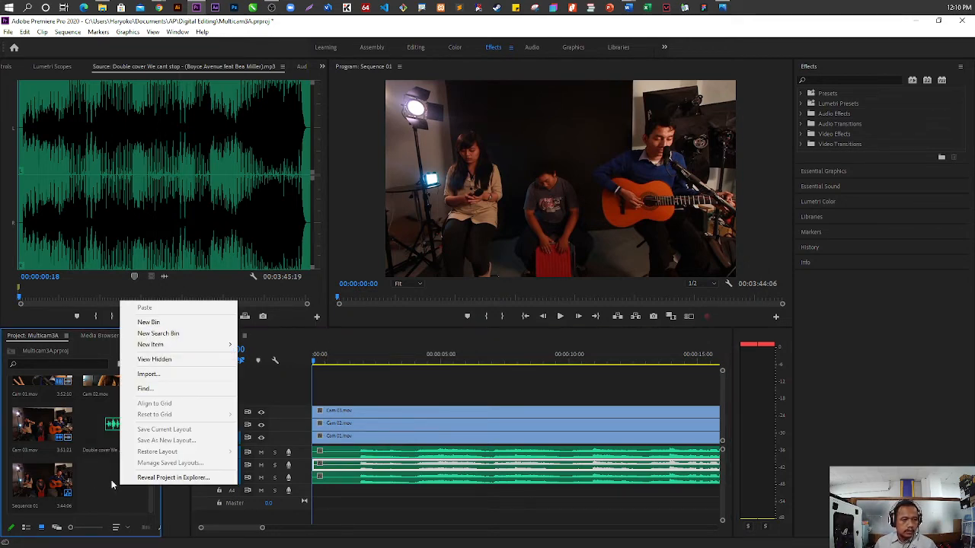
left_click(90, 351)
left_click(7, 32)
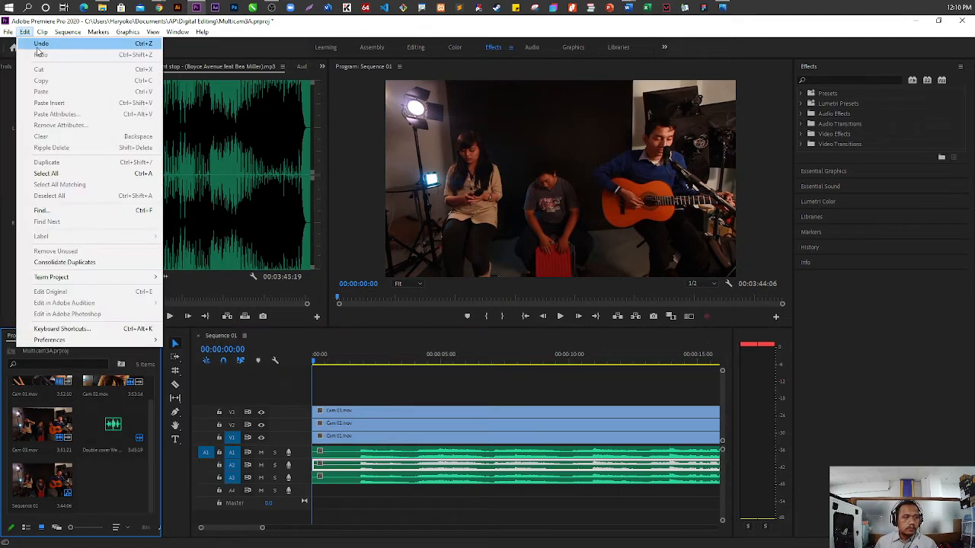
mouse_move(25, 47)
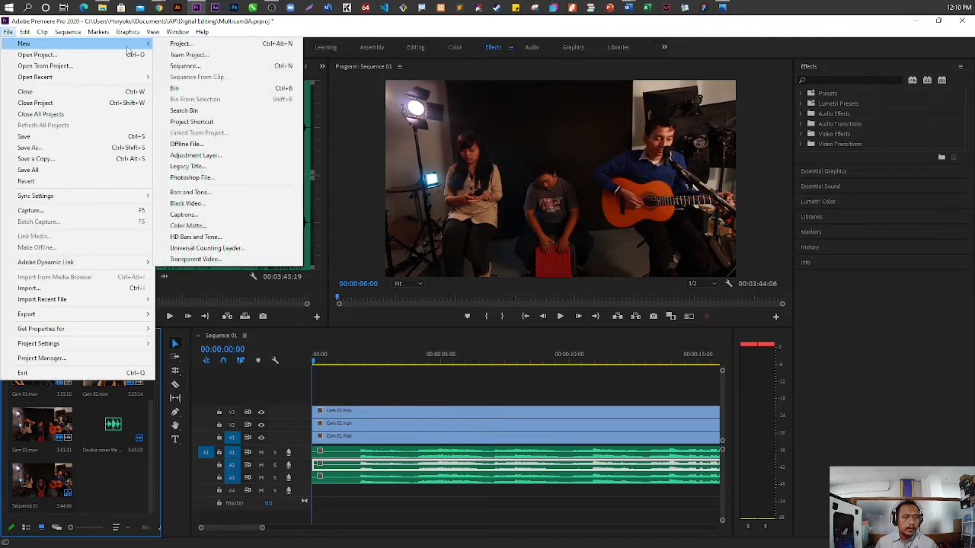
left_click(190, 66)
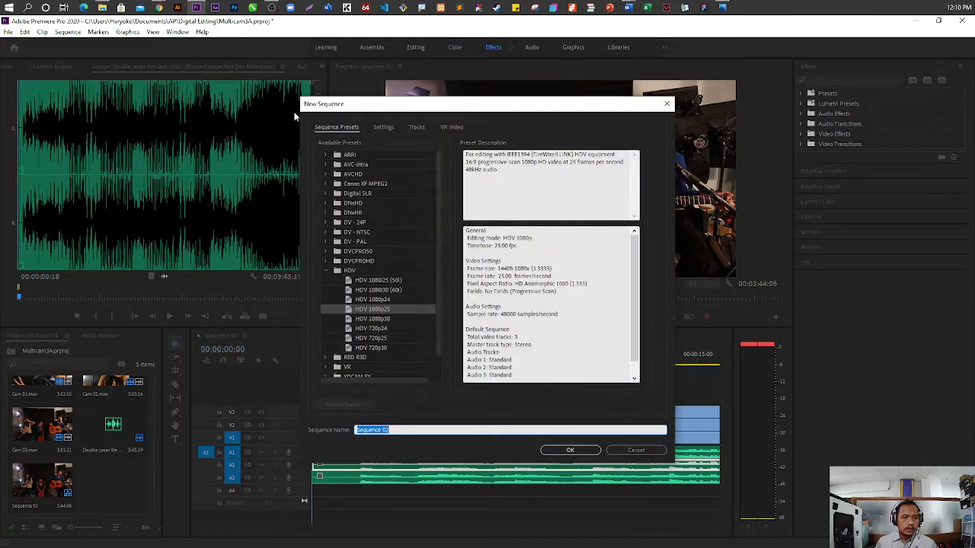
left_click(569, 450)
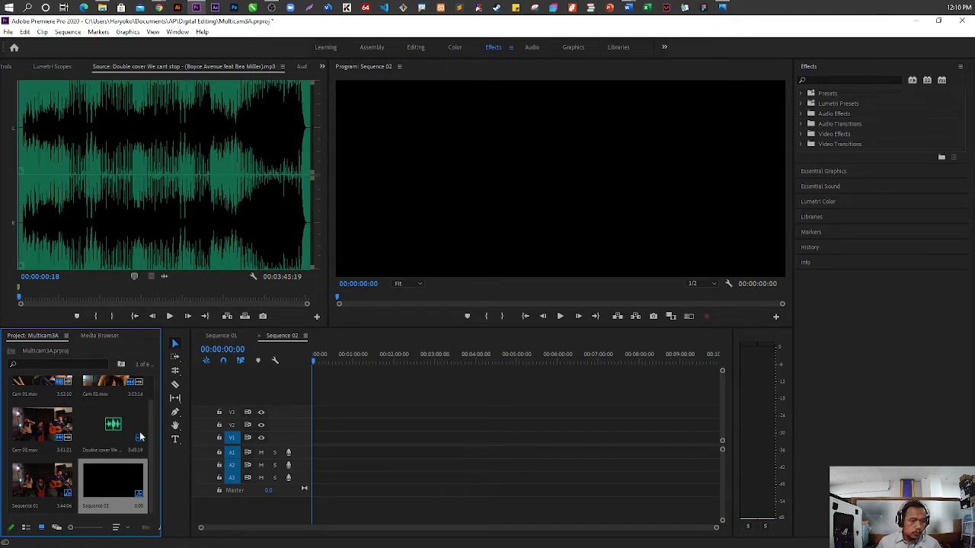
left_click(46, 490)
left_click_drag(39, 486, 320, 452)
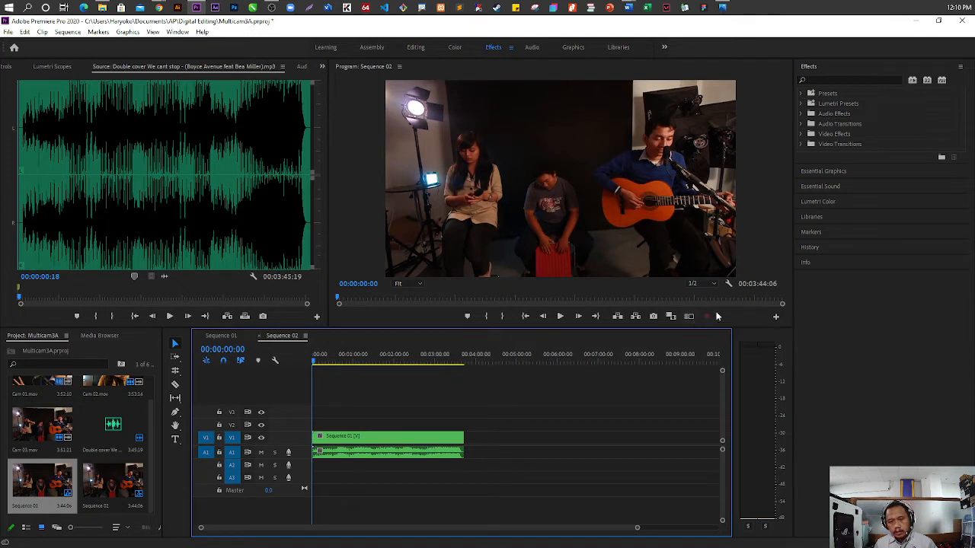
Turn on the multi-camera view and enable multi-camera for the nested Sequence 01 clip
left_click(777, 318)
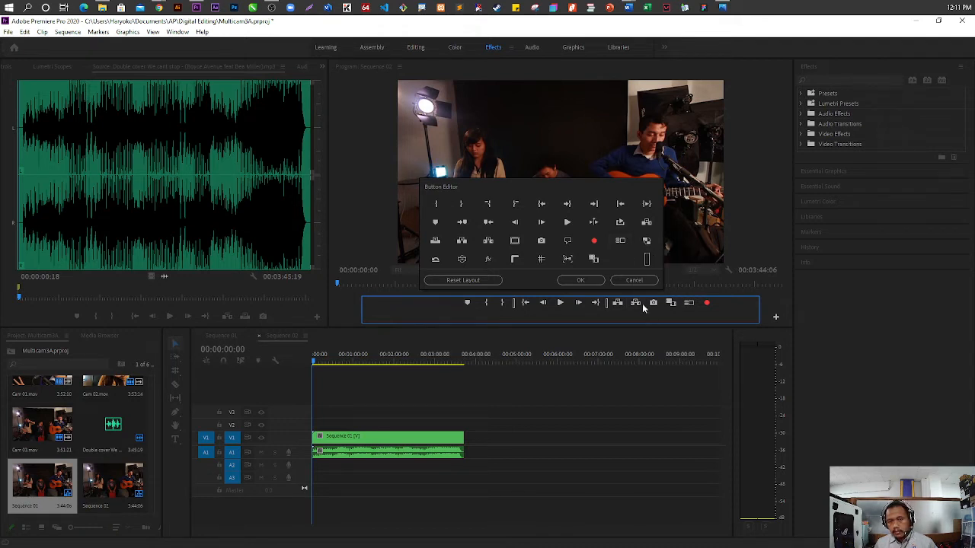
left_click(636, 281)
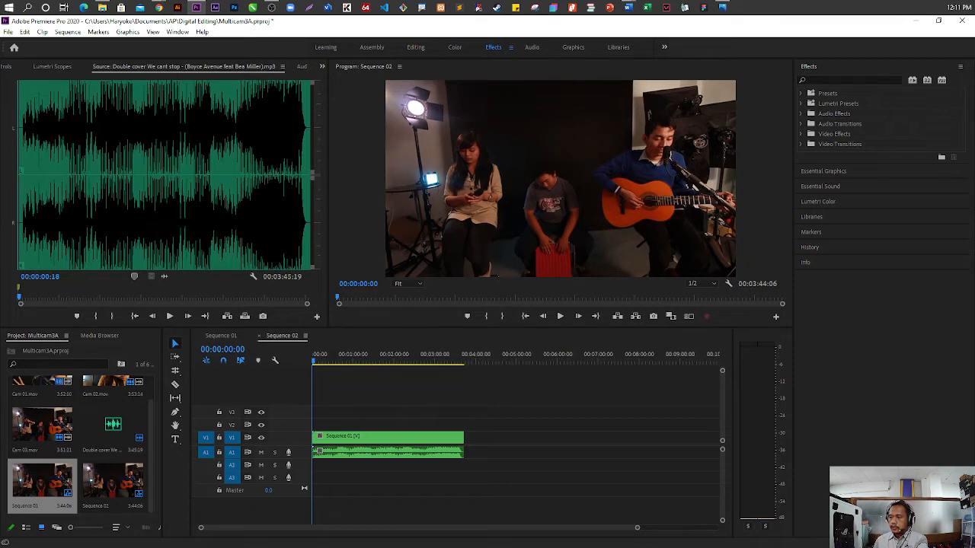
left_click(690, 316)
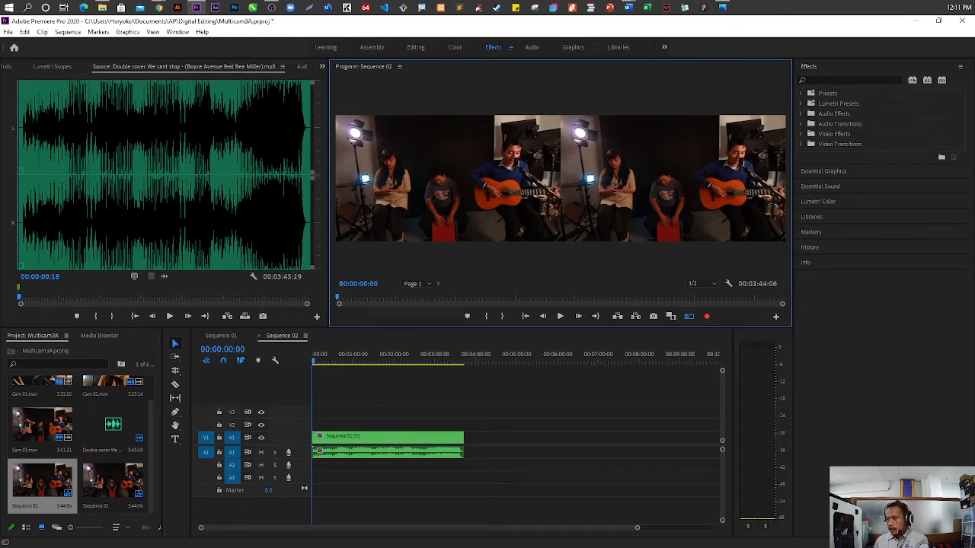
right_click(407, 436)
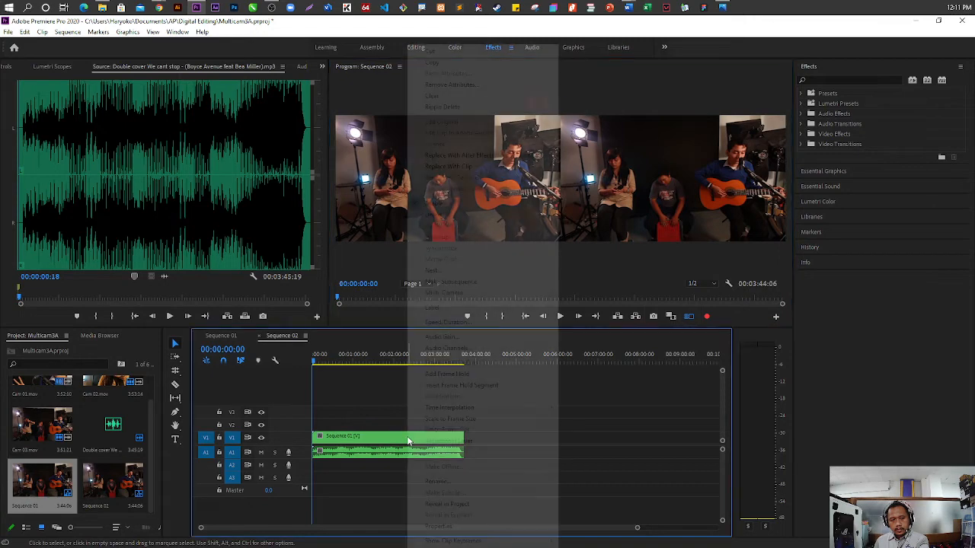
mouse_move(522, 293)
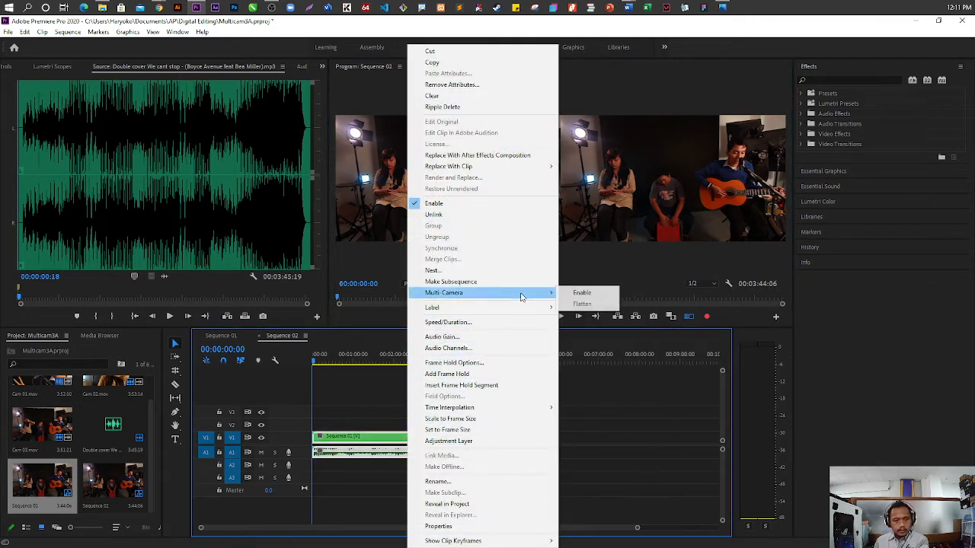
left_click(579, 294)
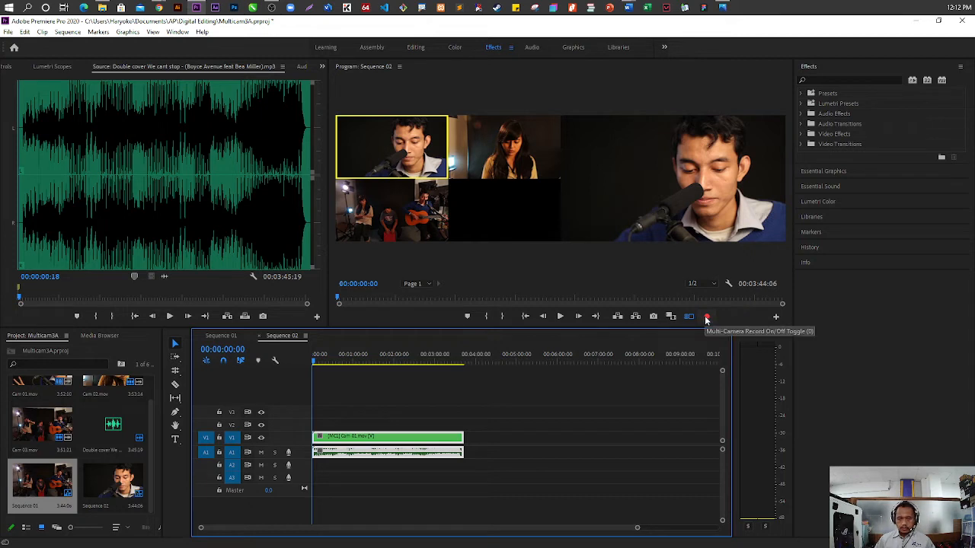
Arm multi-camera recording for Sequence 02 and save the project
left_click(706, 318)
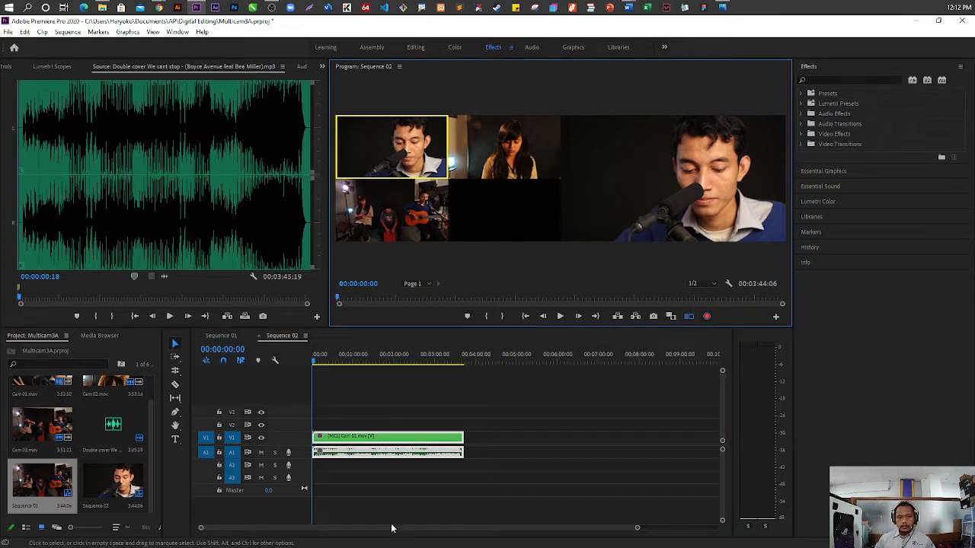
scroll(354, 497, "up", 10)
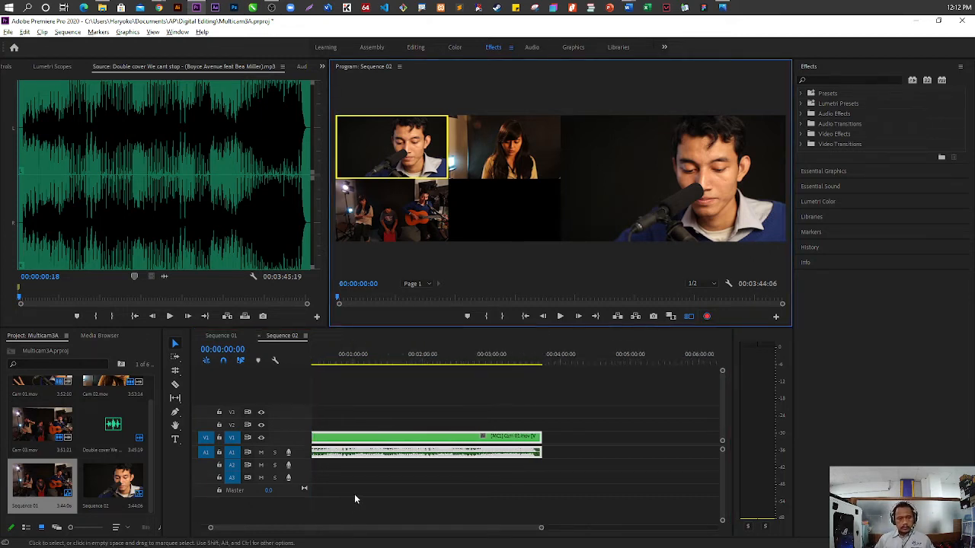
scroll(358, 494, "down", 1)
left_click_drag(361, 533, 287, 533)
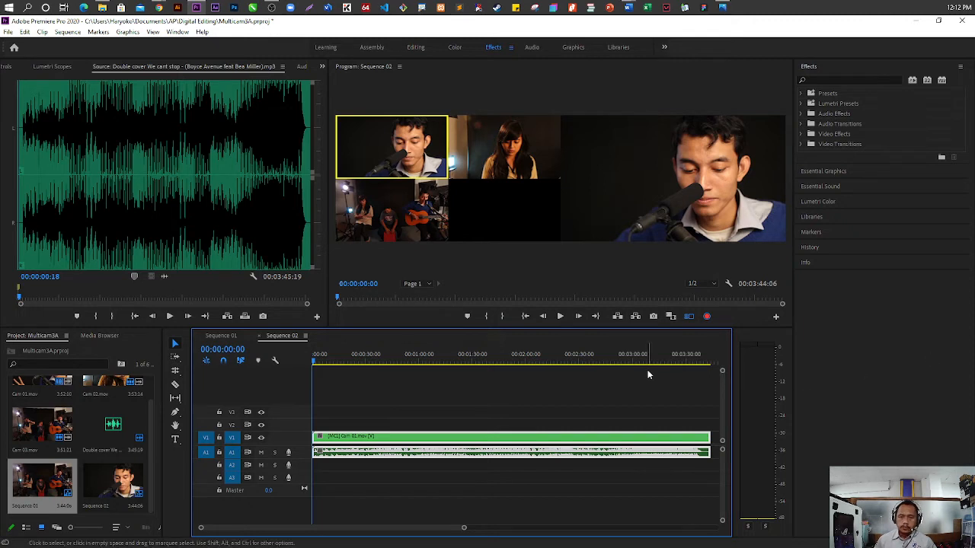
key("ctrl+s")
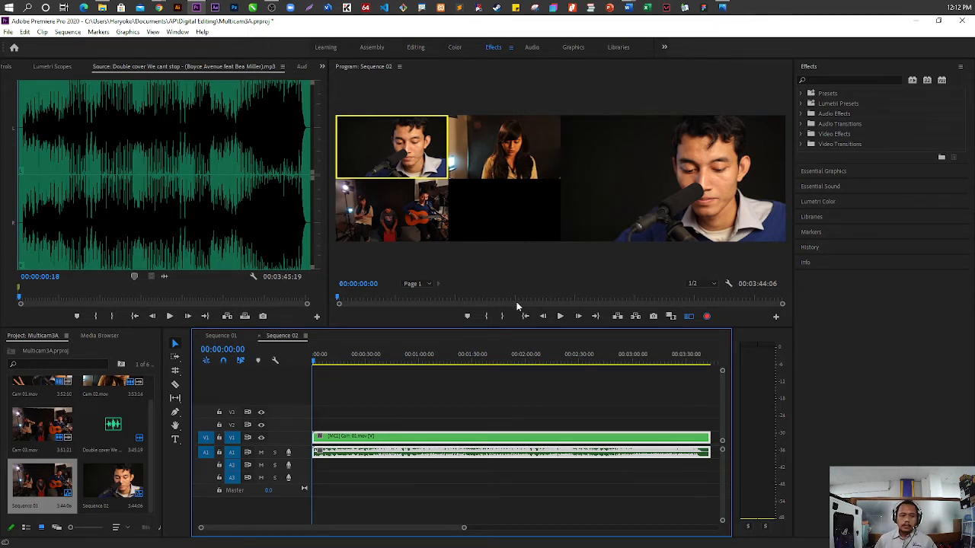
Play Sequence 02 from the start to about 00:01:14 and record live cuts, switching among Cam 01, Cam 02 and Cam 03
left_click(561, 317)
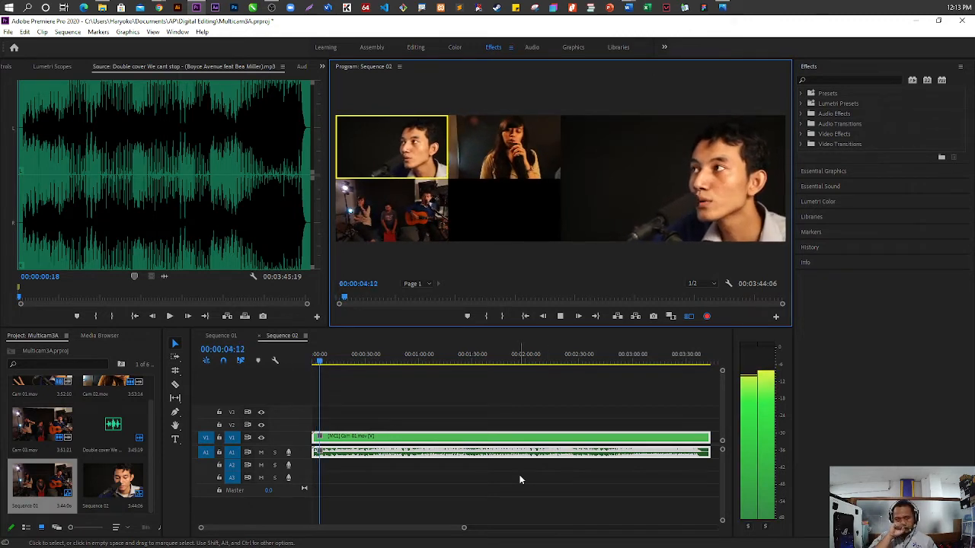
left_click(531, 159)
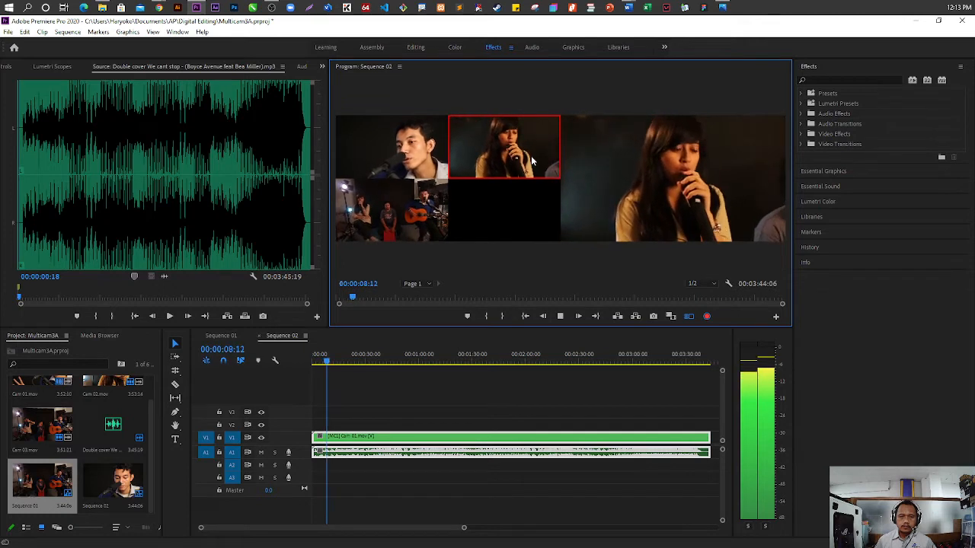
left_click(424, 160)
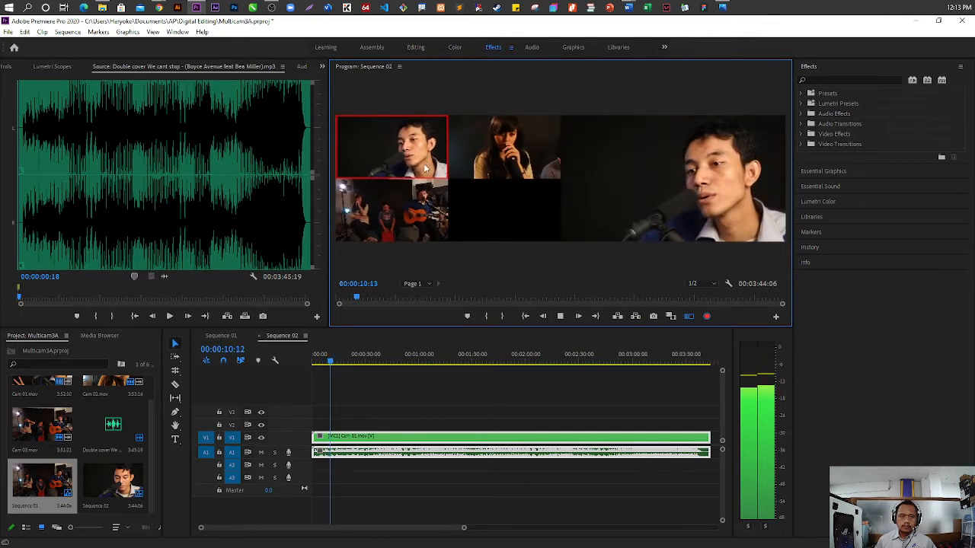
left_click(419, 211)
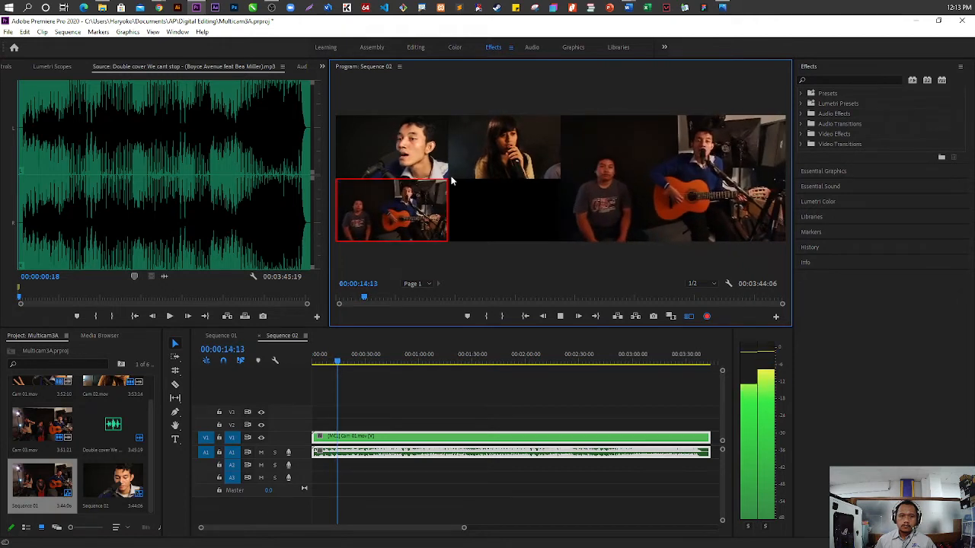
left_click(412, 159)
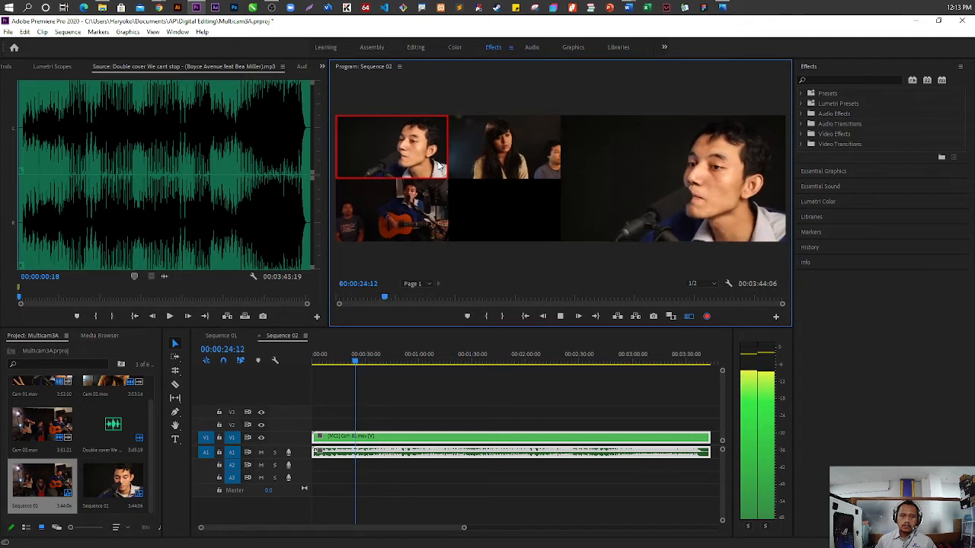
left_click(506, 160)
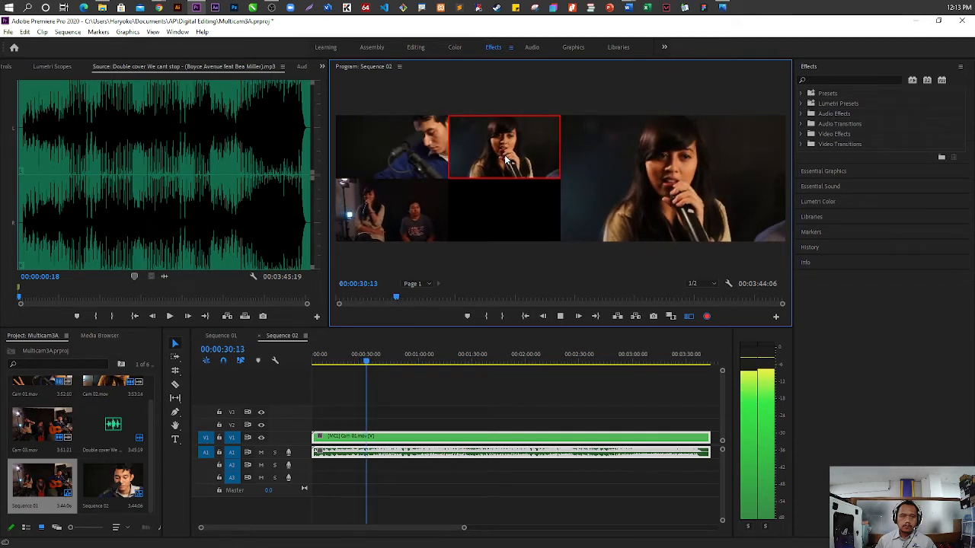
left_click(422, 209)
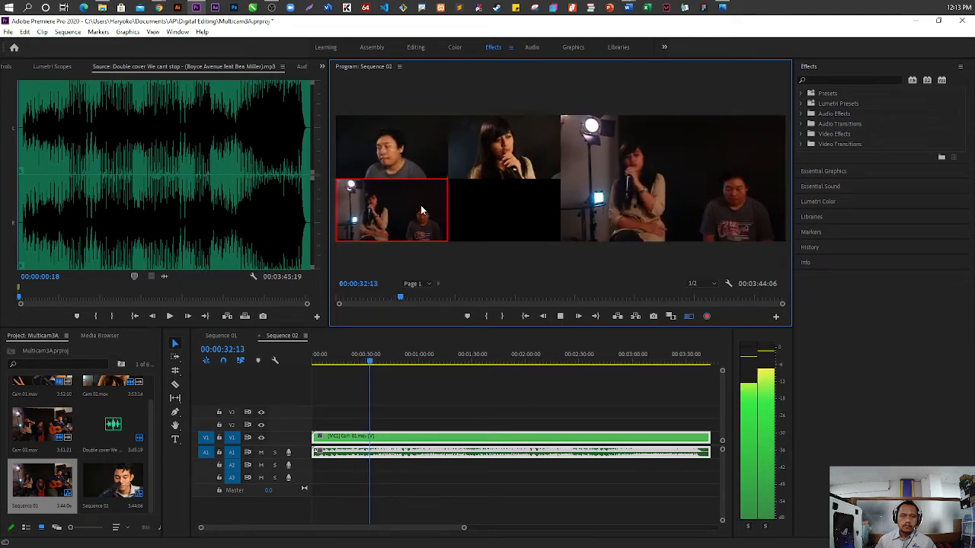
left_click(500, 168)
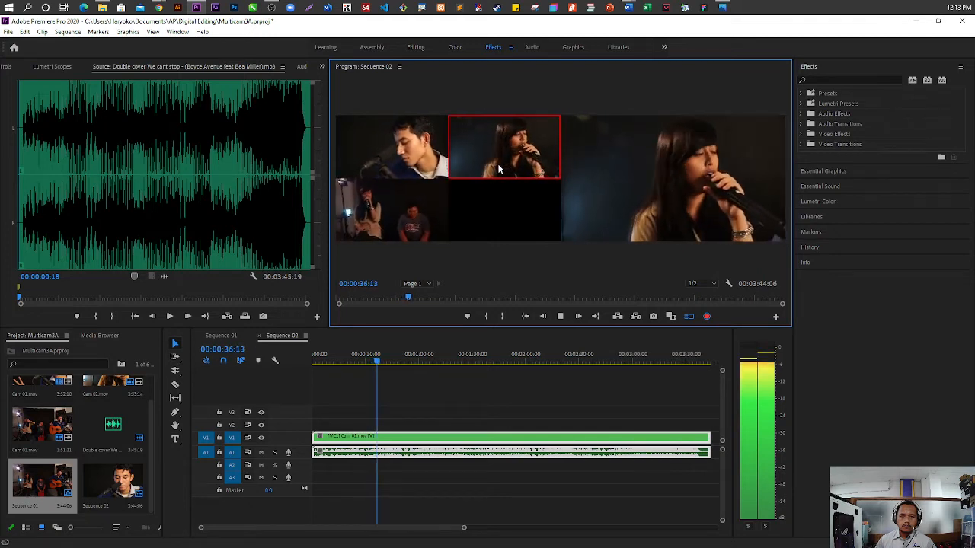
left_click(412, 165)
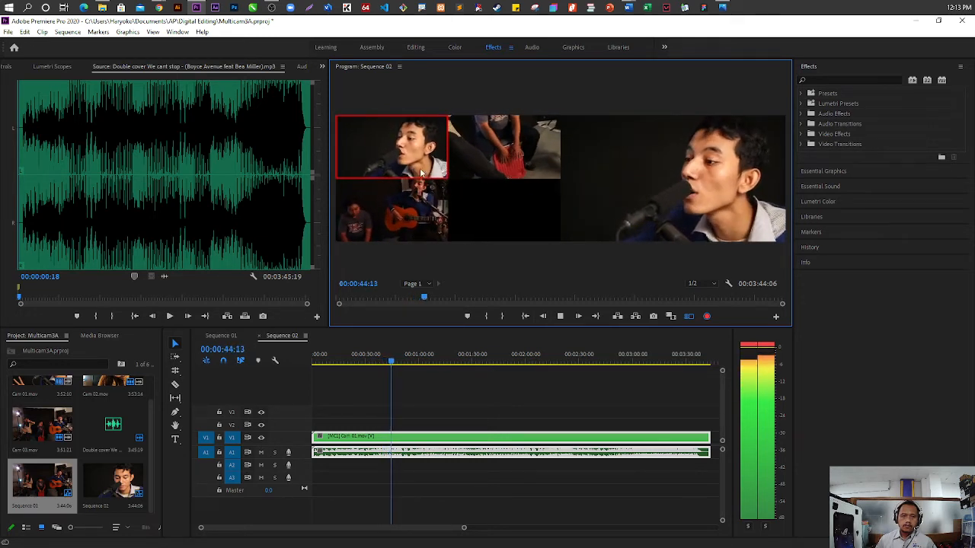
left_click(503, 171)
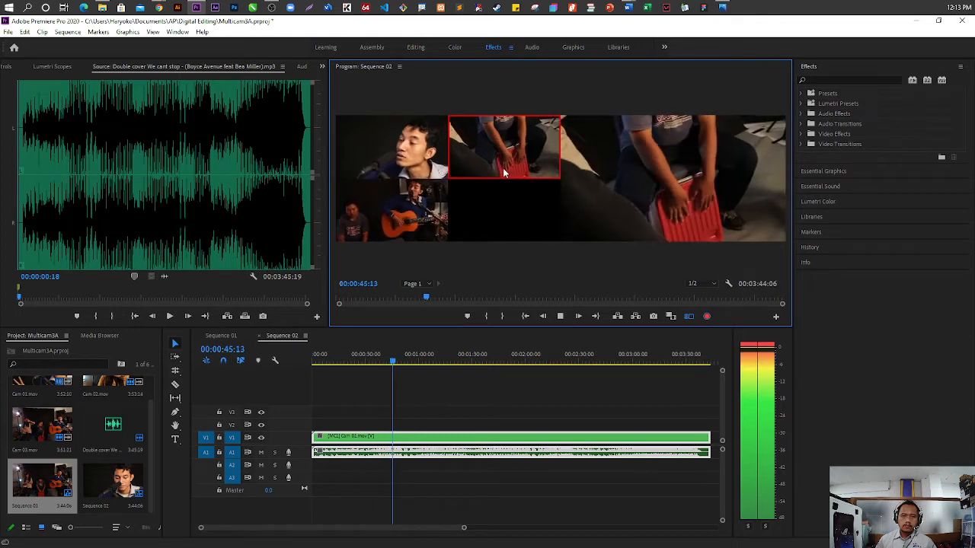
left_click(408, 164)
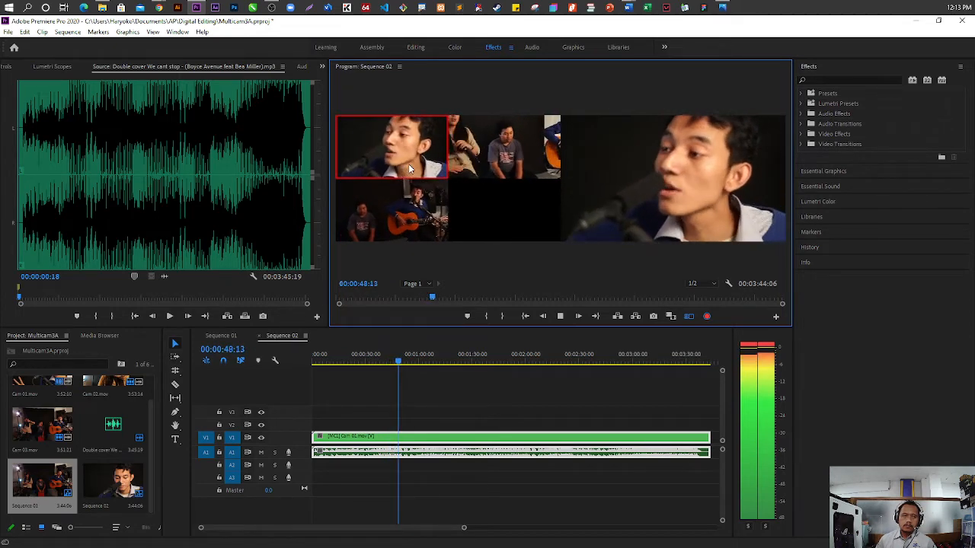
left_click(478, 151)
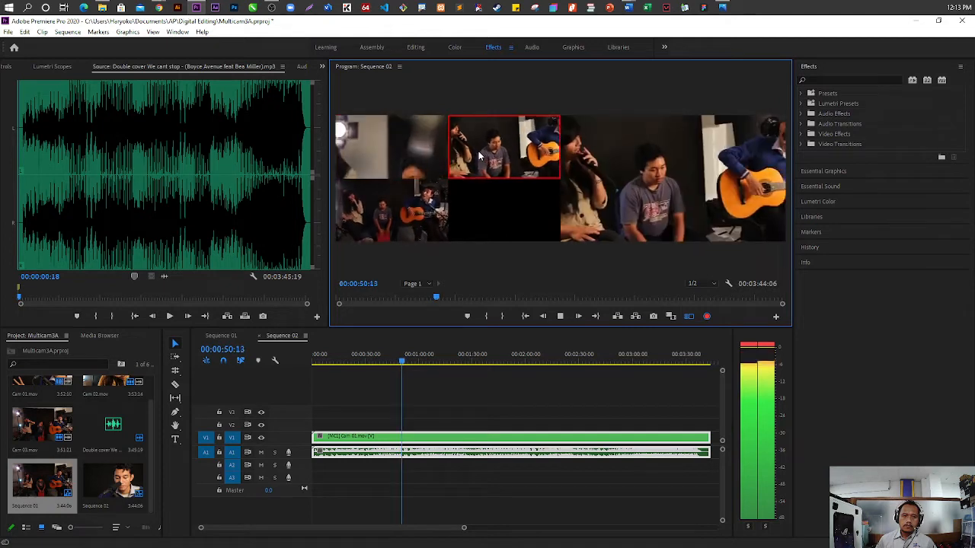
left_click(400, 159)
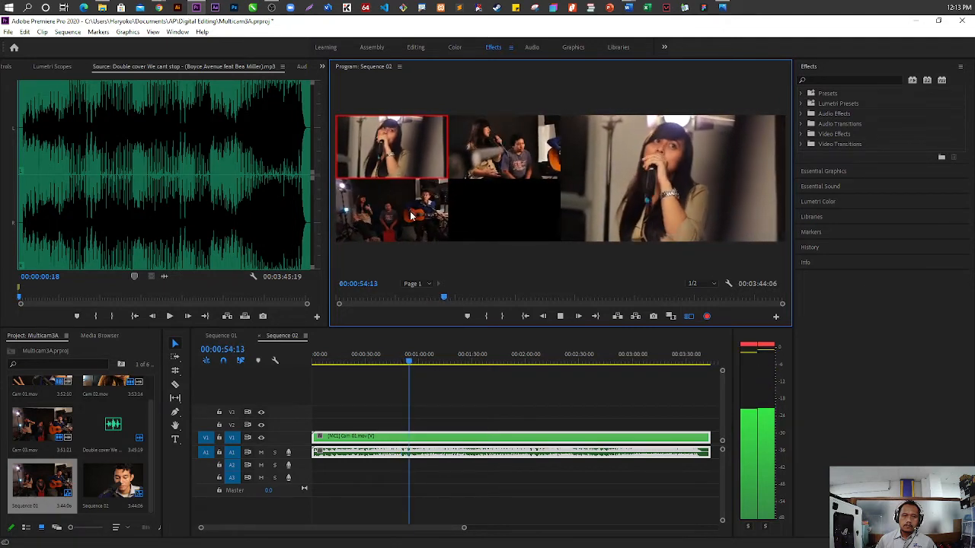
left_click(507, 150)
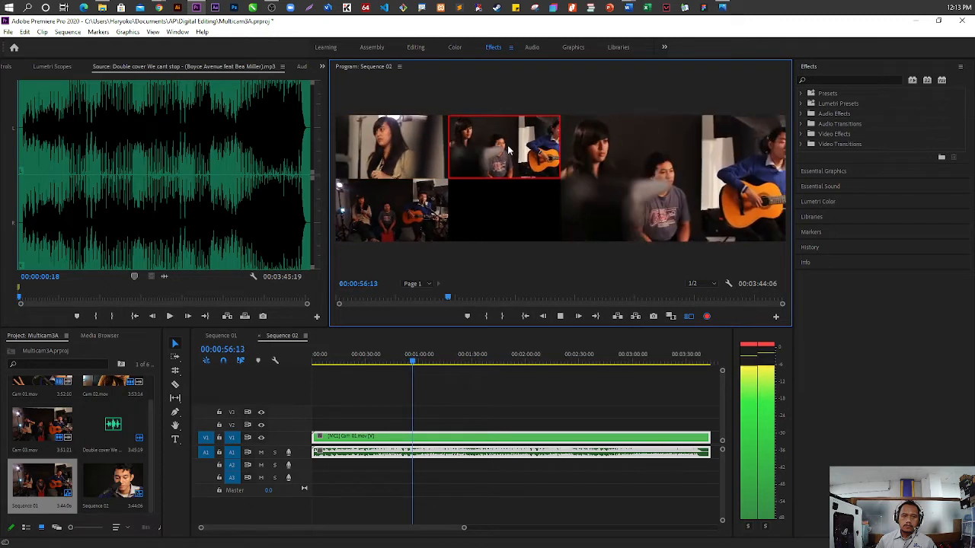
left_click(401, 160)
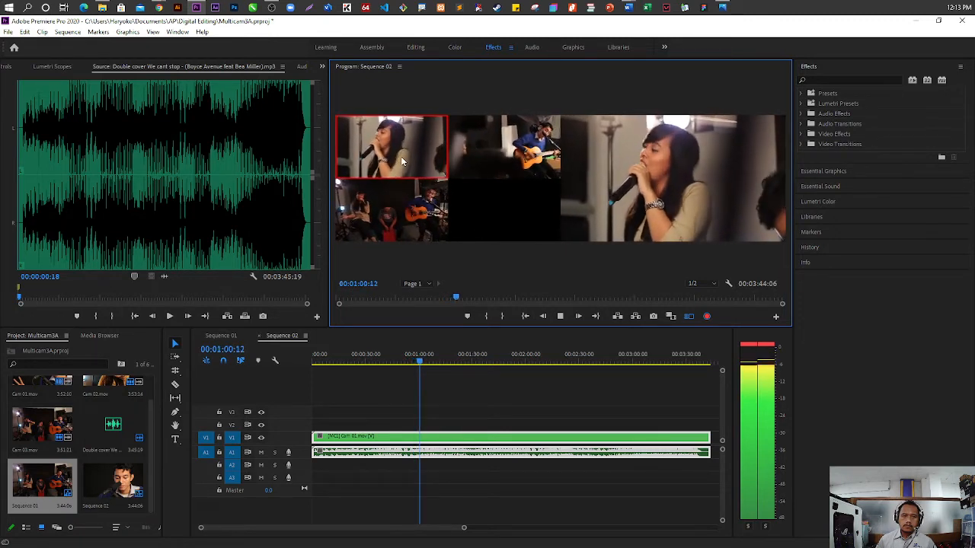
left_click(537, 150)
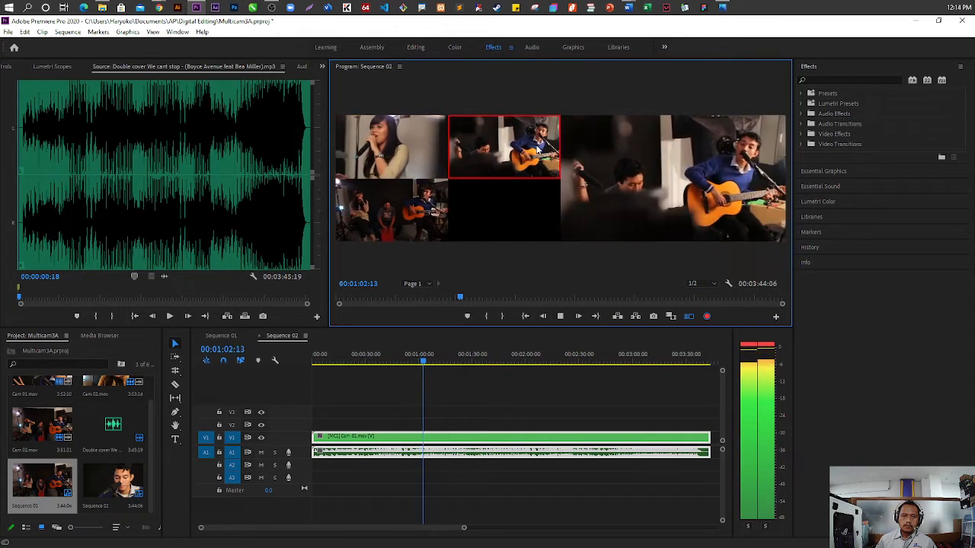
left_click(392, 156)
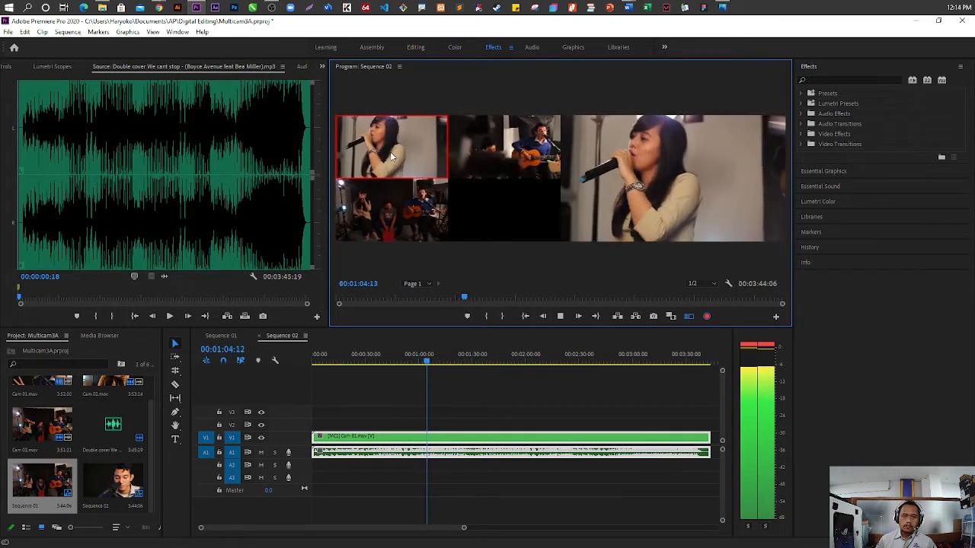
left_click(390, 227)
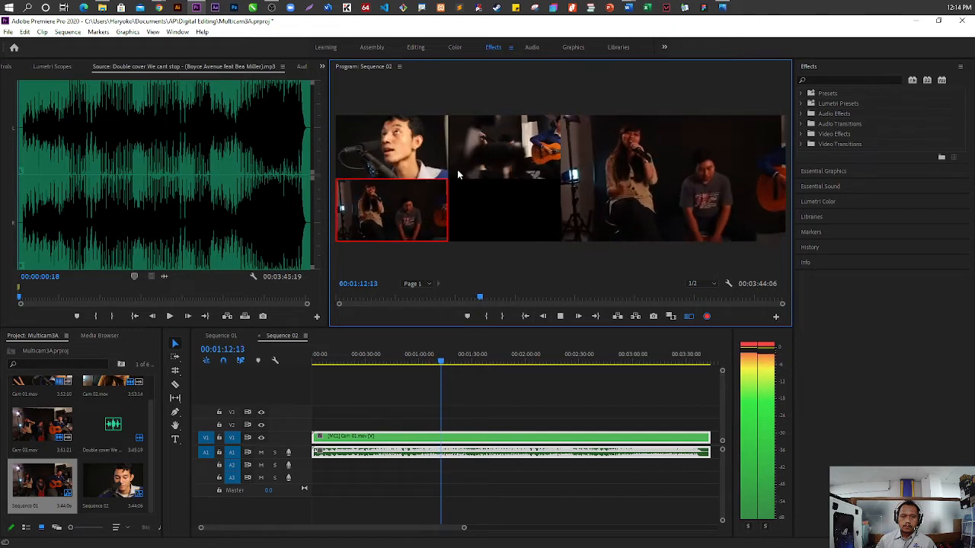
left_click(411, 163)
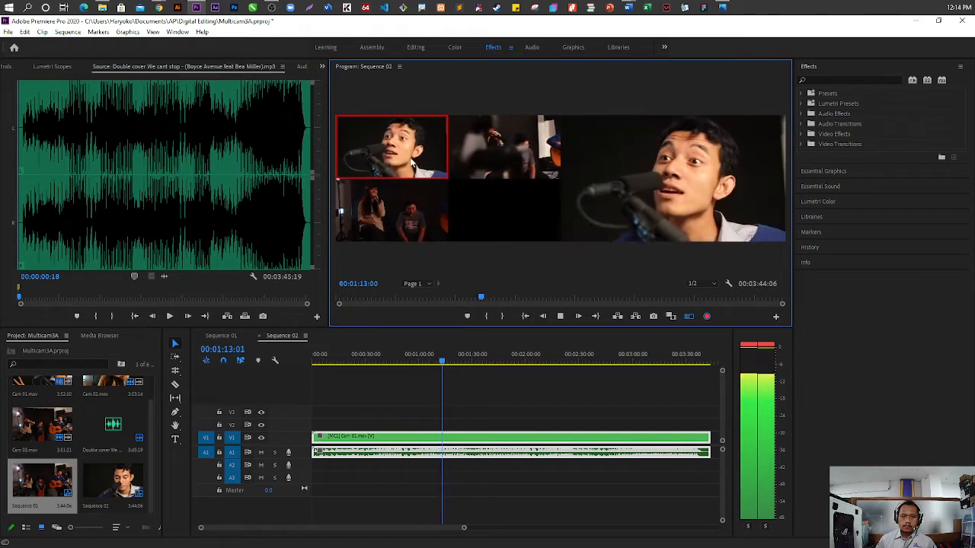
Continue recording live cuts among Cam 01, Cam 02 and Cam 03 from about 00:01:14 to the end of Sequence 02
left_click(494, 159)
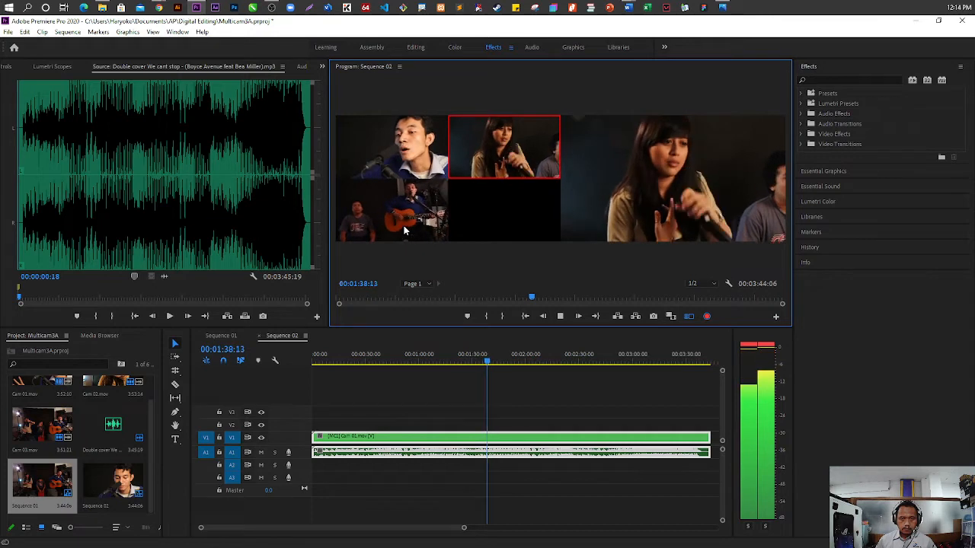
key("1")
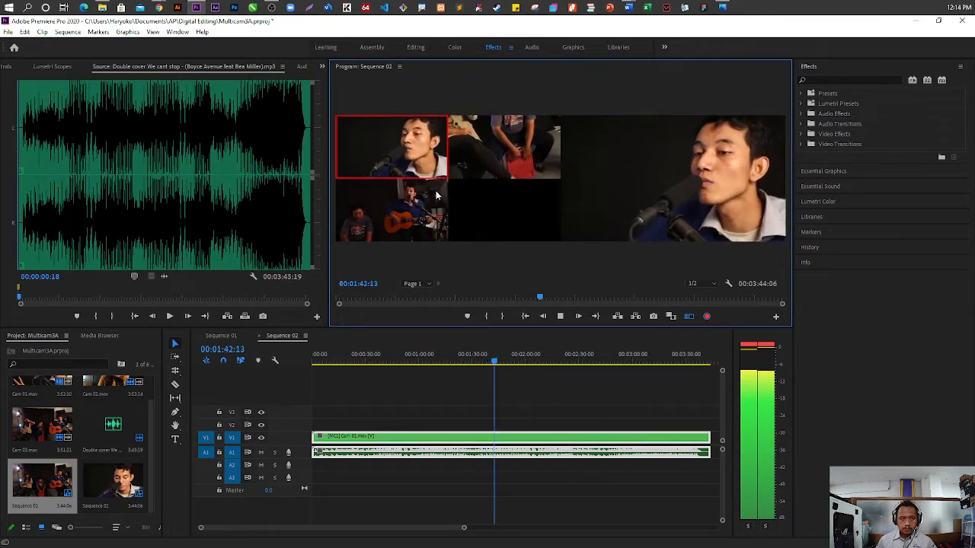
left_click(468, 160)
left_click(428, 160)
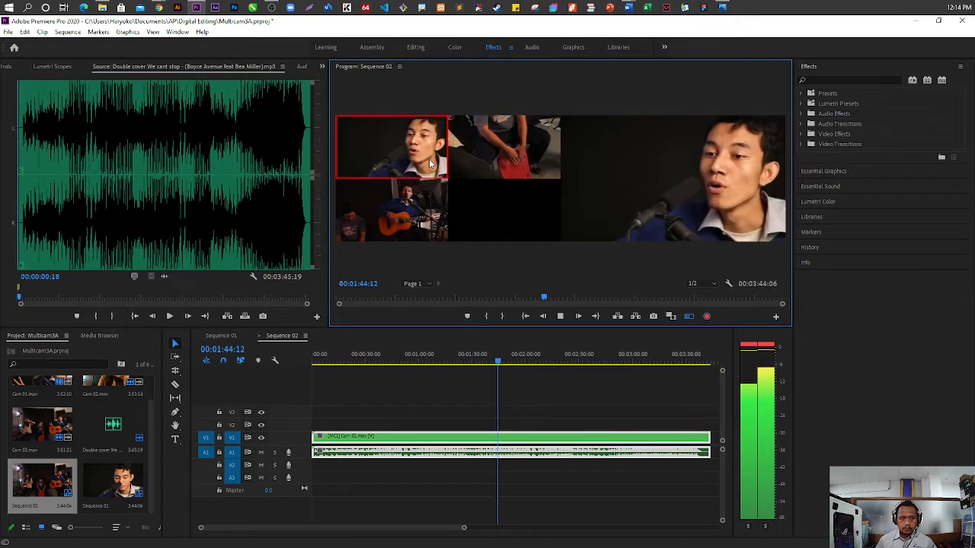
left_click(418, 228)
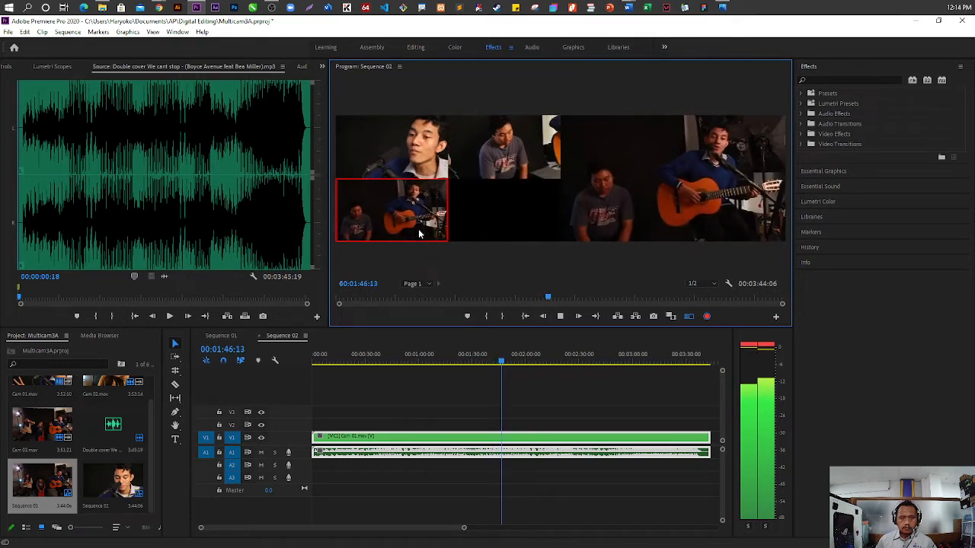
left_click(427, 155)
left_click(518, 167)
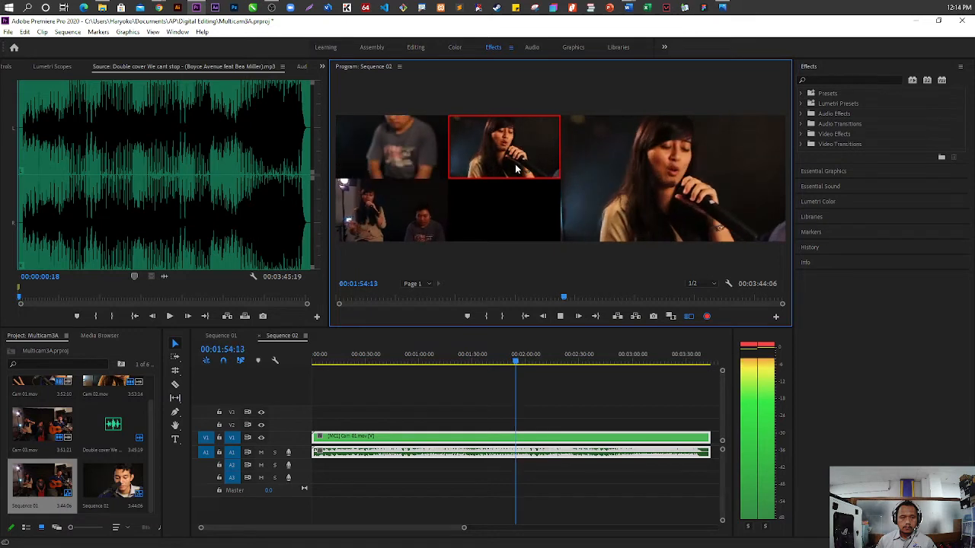
left_click(426, 220)
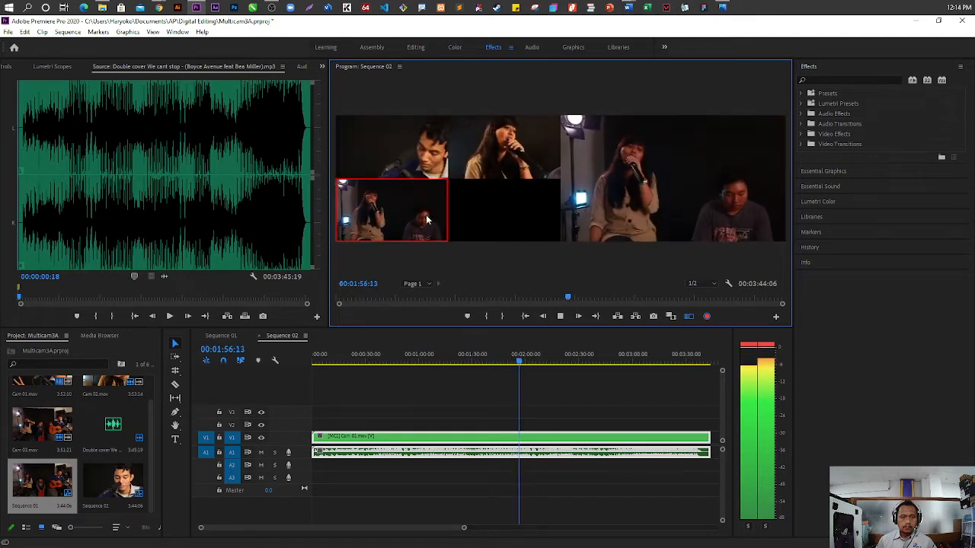
left_click(489, 161)
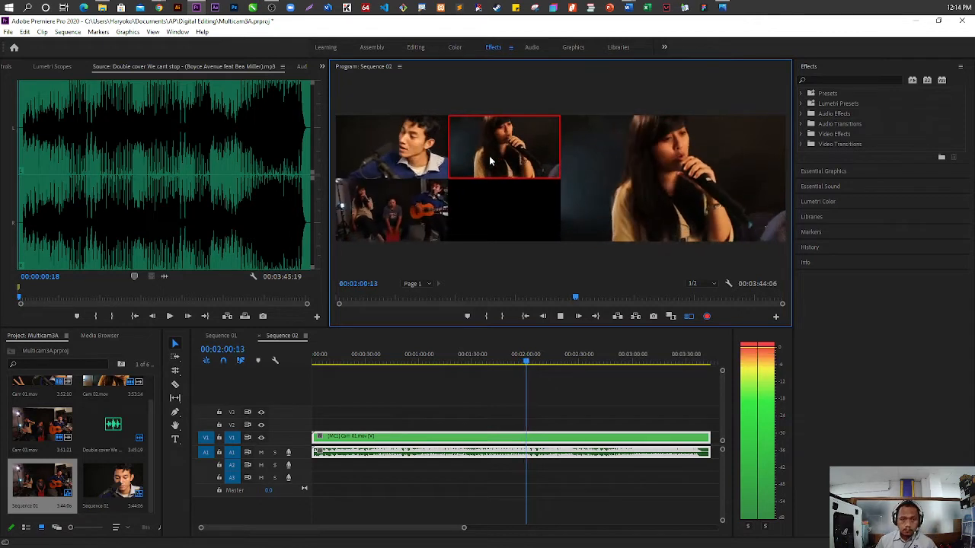
left_click(423, 157)
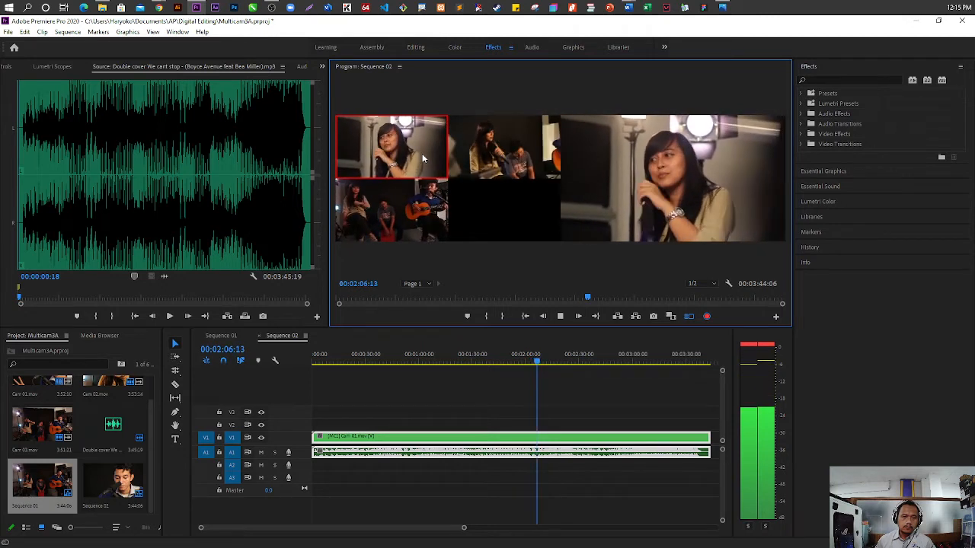
left_click(492, 167)
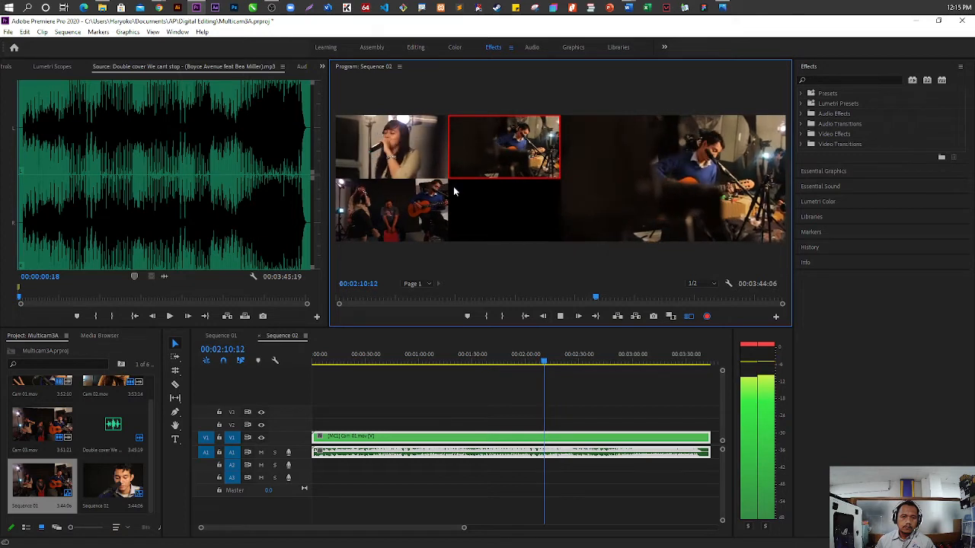
left_click(416, 178)
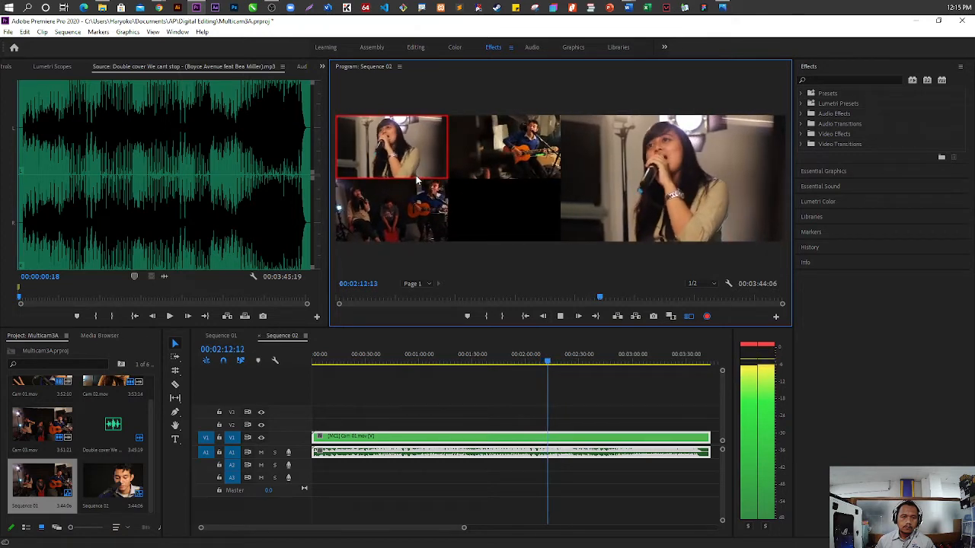
left_click(510, 145)
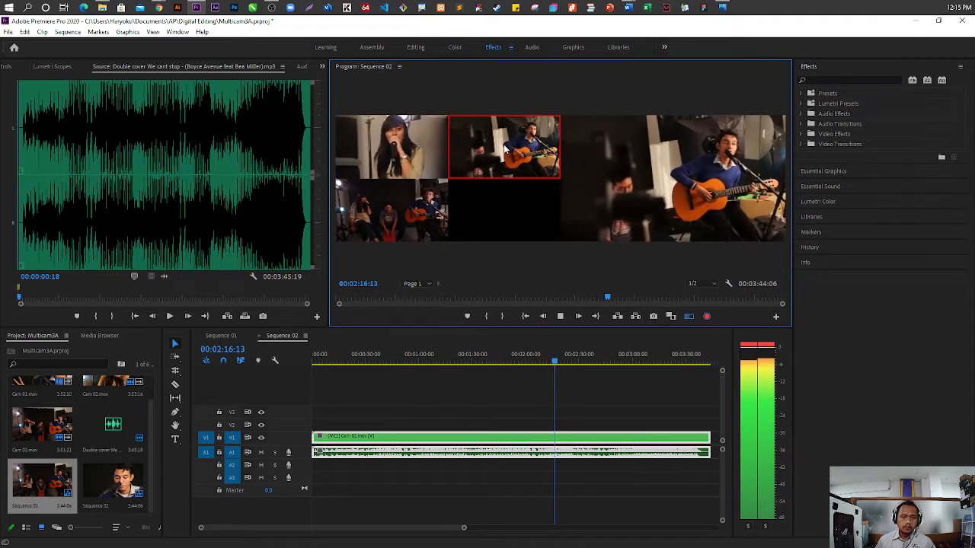
left_click(398, 206)
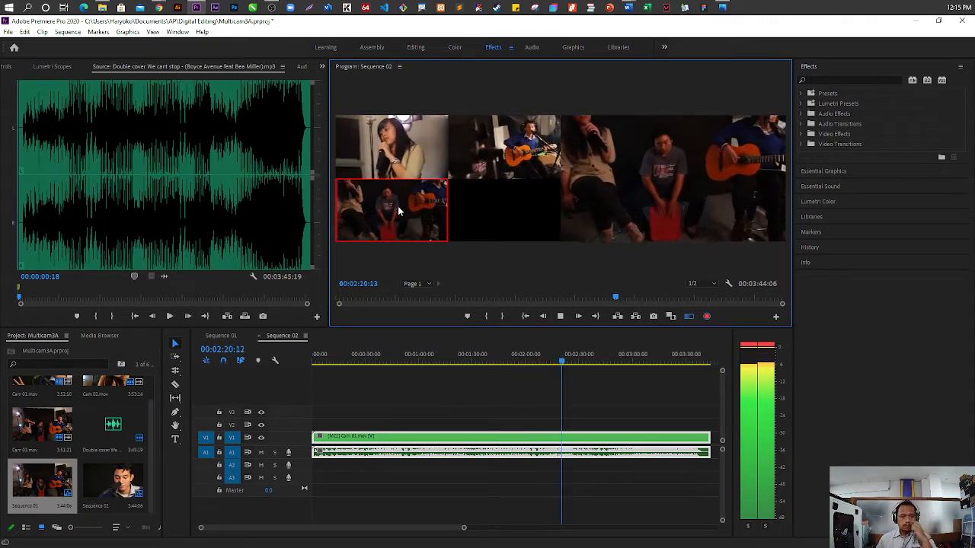
left_click(430, 162)
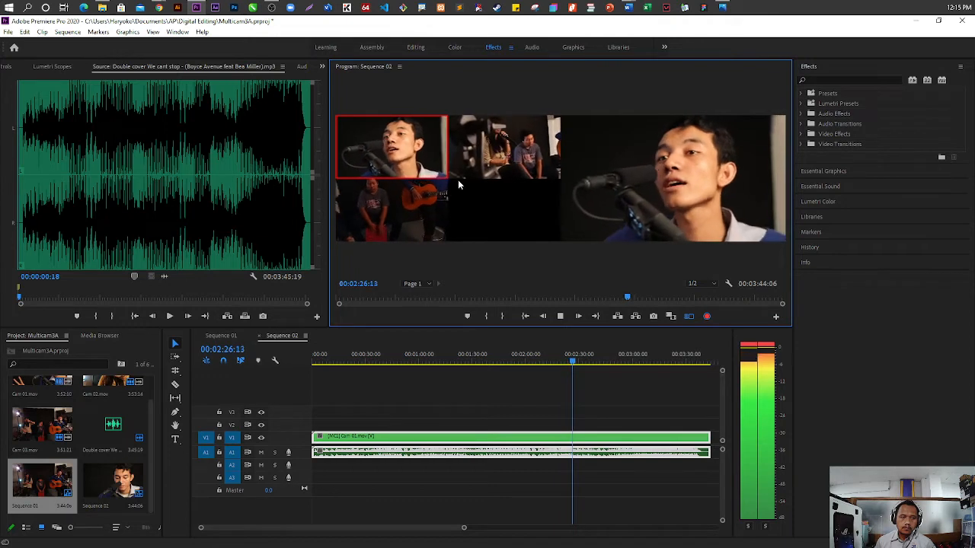
left_click(509, 161)
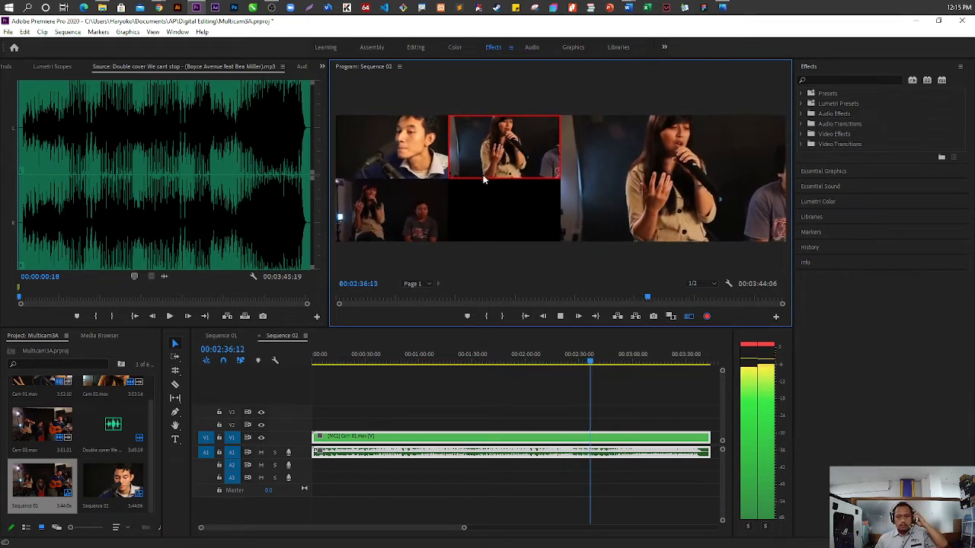
left_click(412, 155)
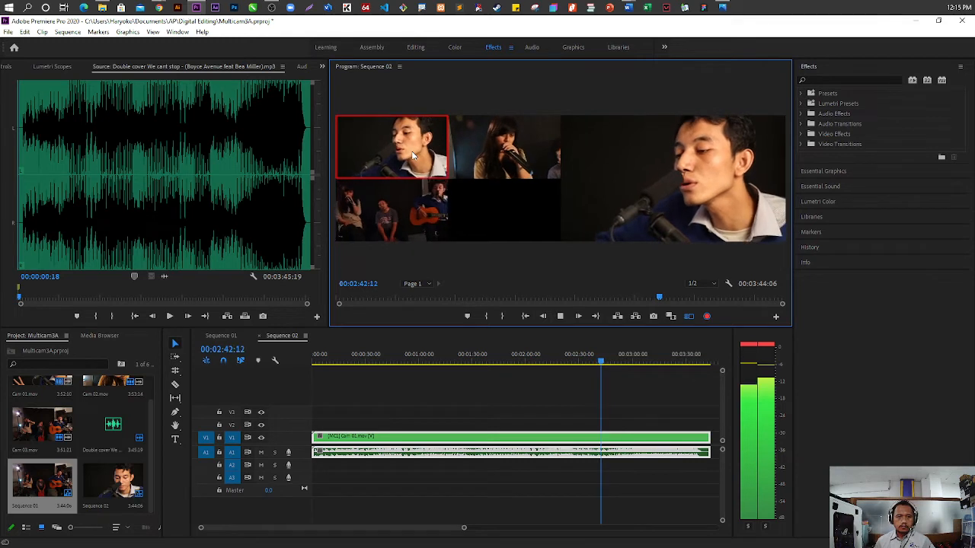
left_click(473, 172)
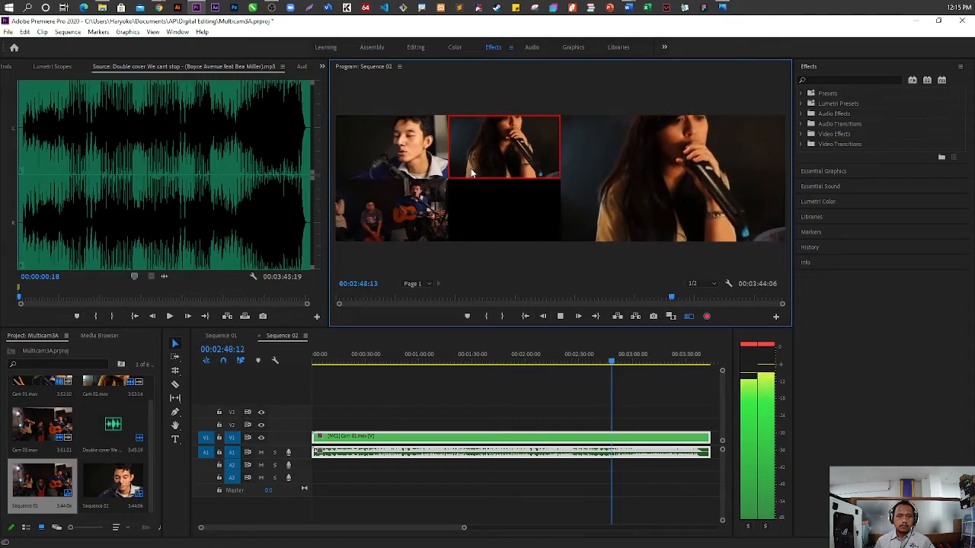
left_click(409, 152)
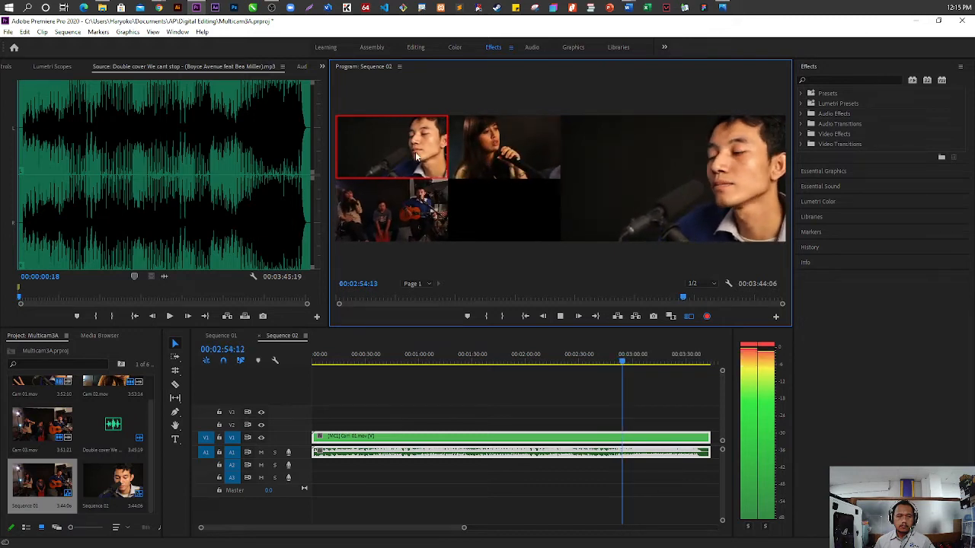
left_click(482, 145)
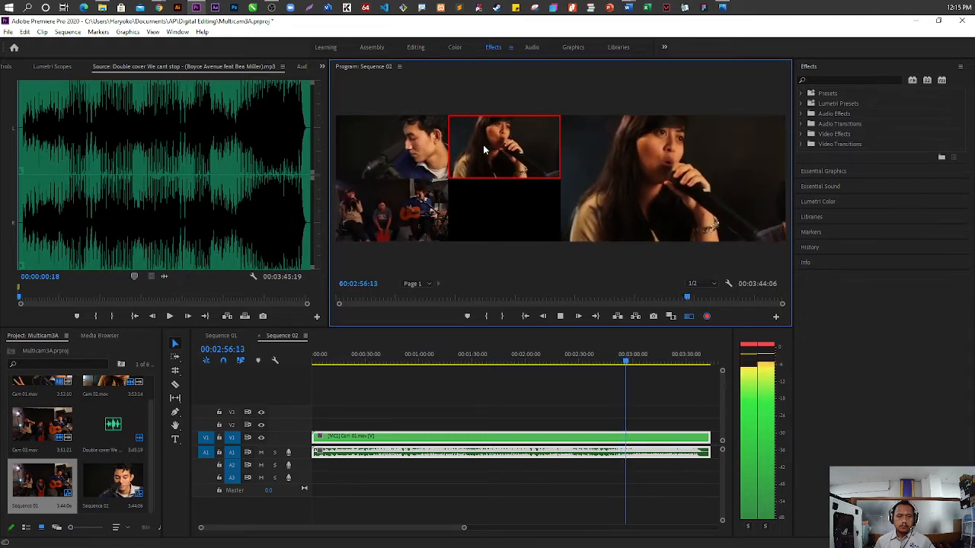
left_click(430, 163)
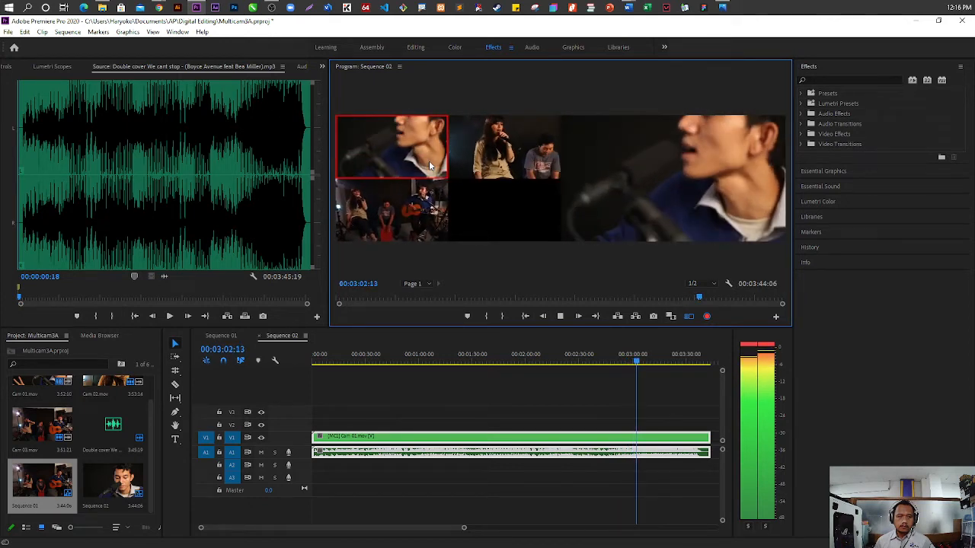
left_click(487, 160)
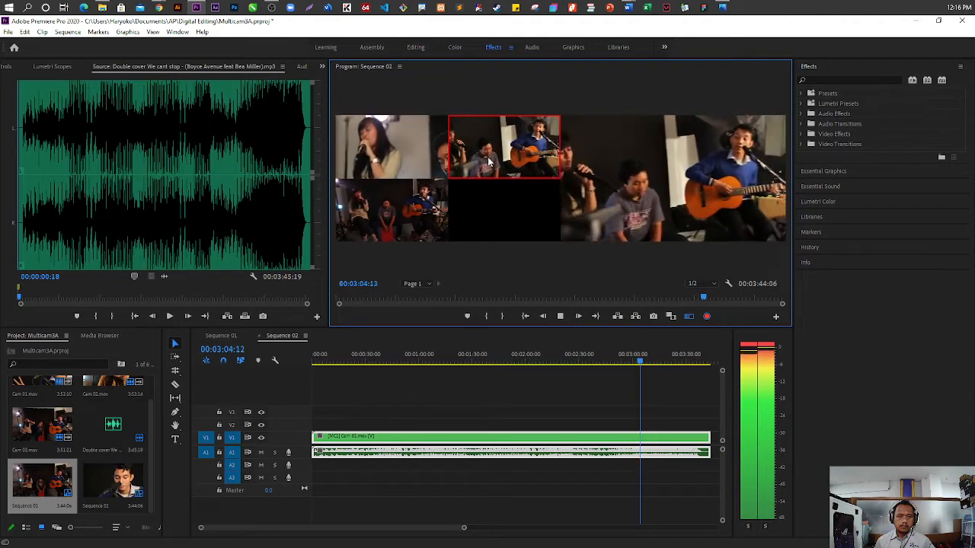
left_click(417, 167)
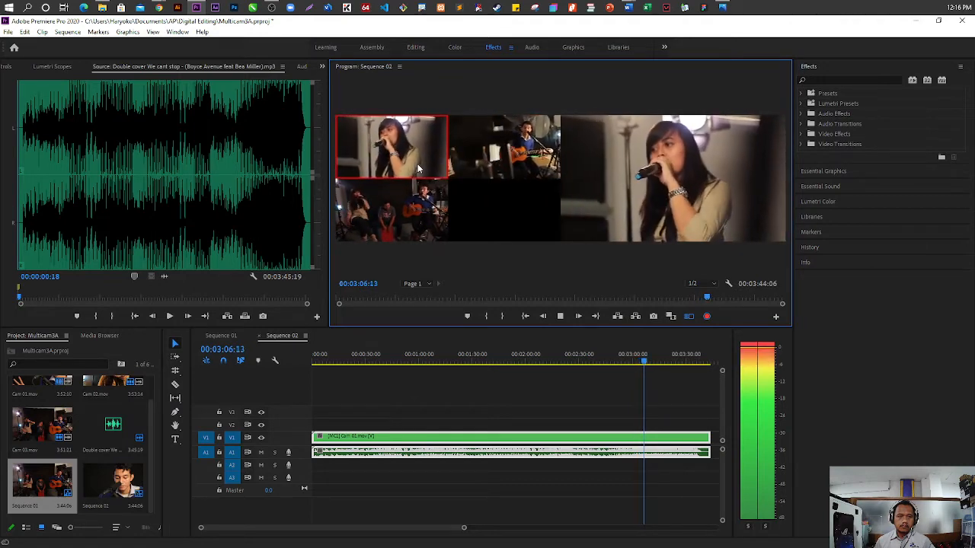
left_click(398, 211)
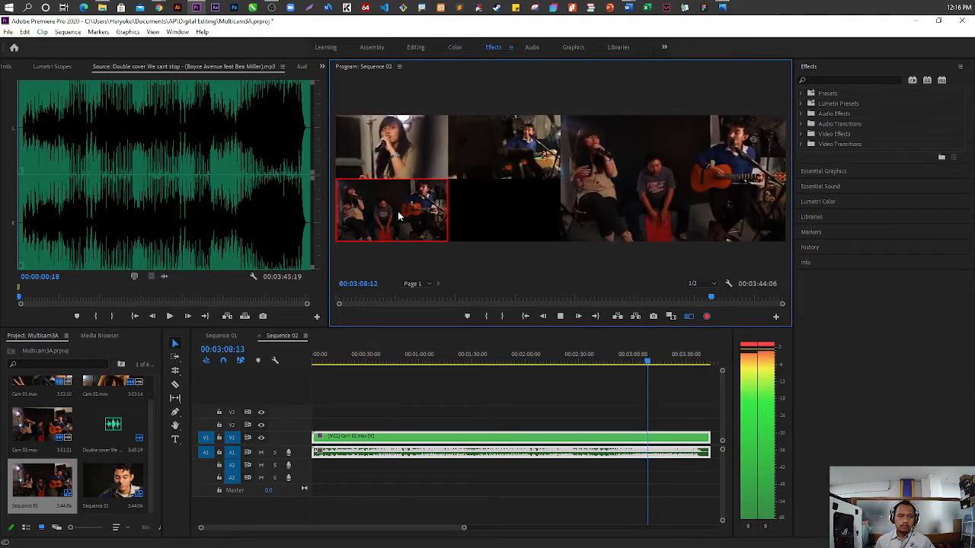
left_click(410, 170)
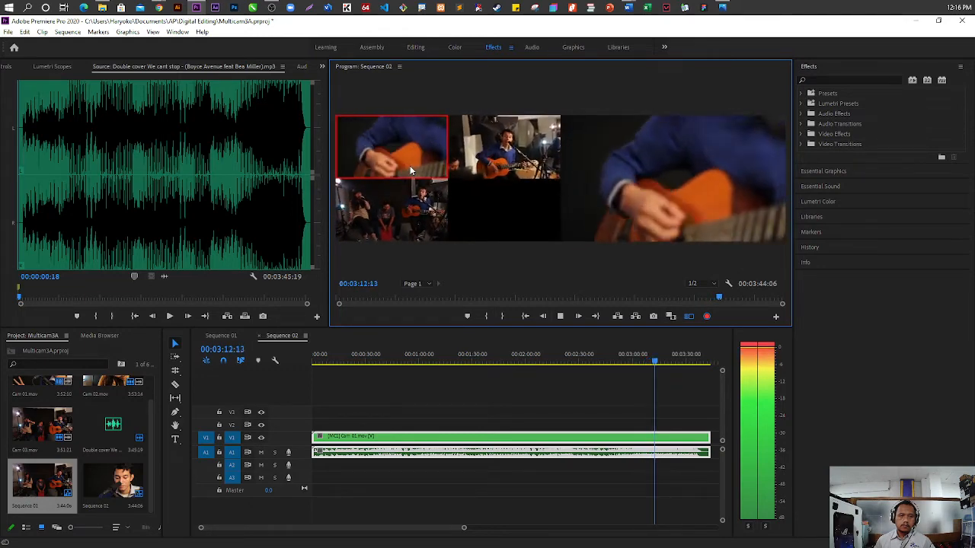
left_click(485, 157)
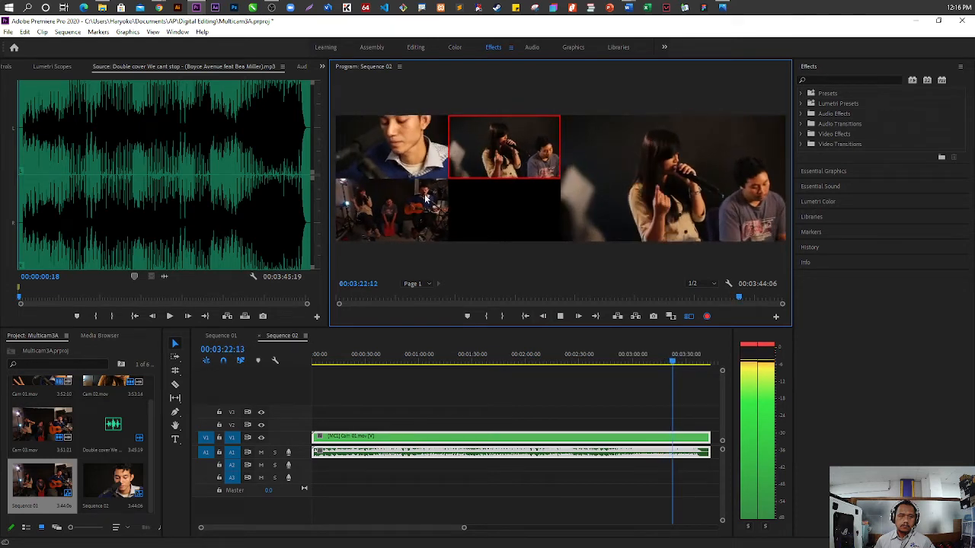
left_click(427, 147)
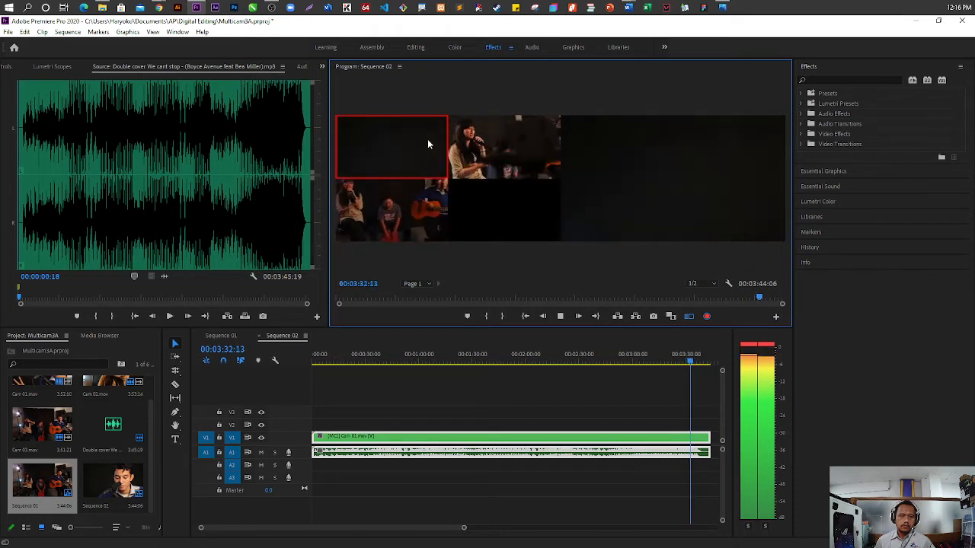
key("2")
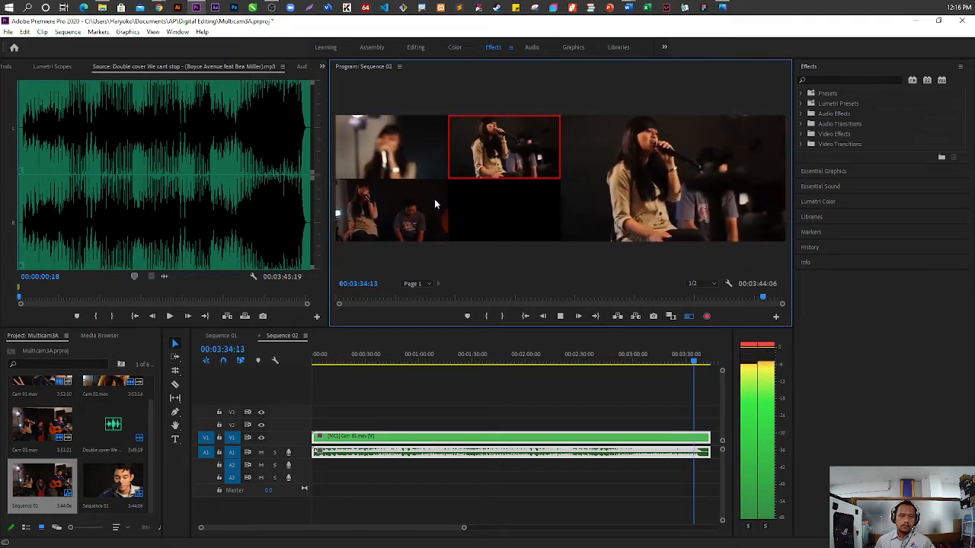
left_click(416, 159)
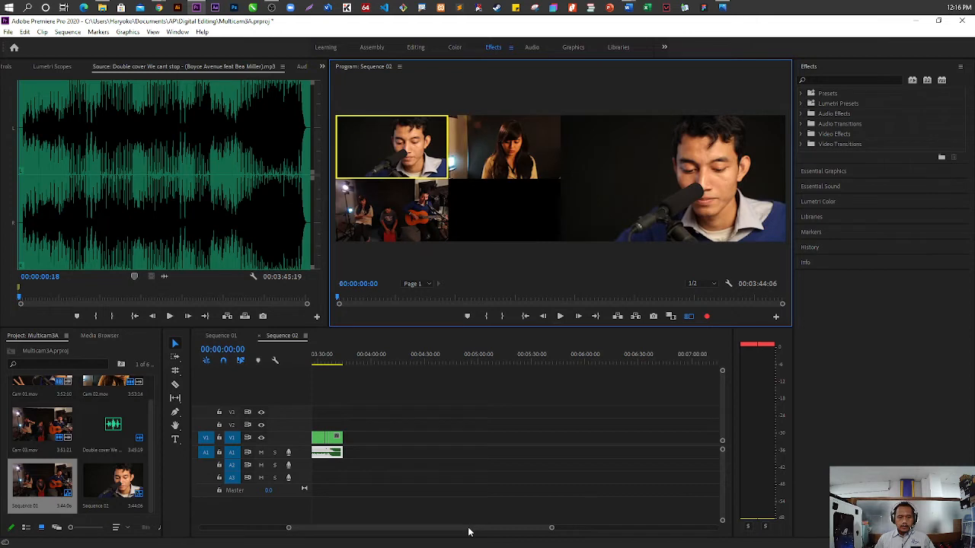
Switch the Cam 01 segment at about 00:00:48 in Sequence 02 to Camera 2
left_click_drag(468, 531, 378, 537)
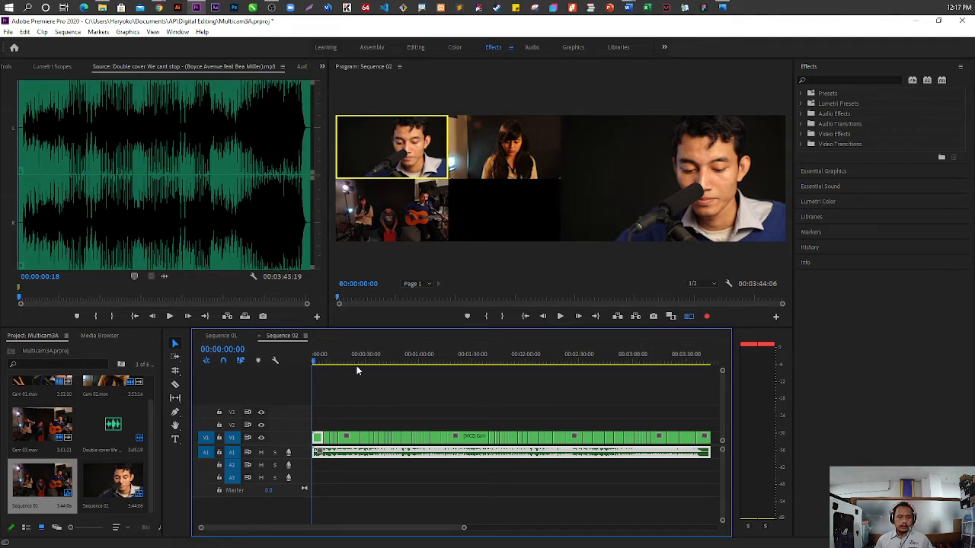
left_click_drag(314, 362, 352, 362)
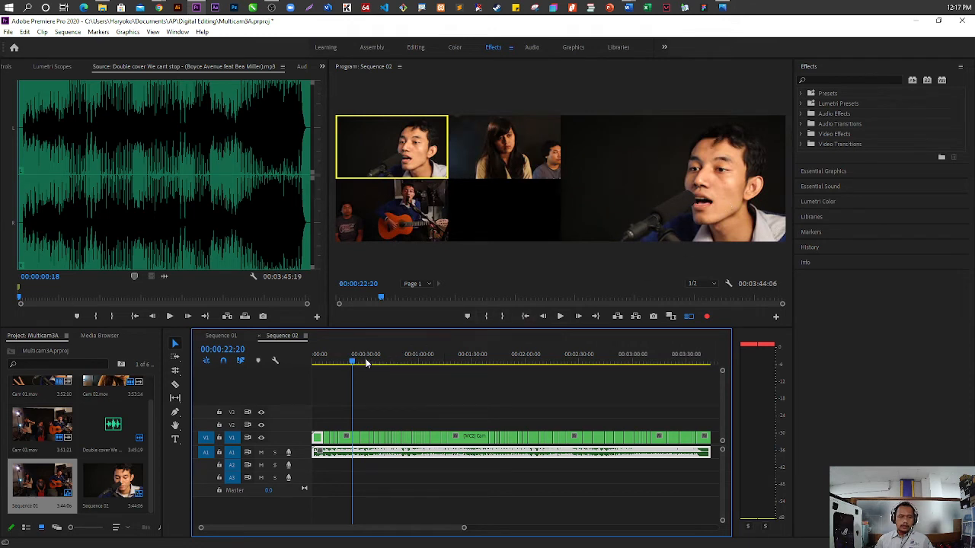
left_click_drag(353, 365, 397, 366)
scroll(399, 440, "up", 2)
scroll(400, 440, "up", 4)
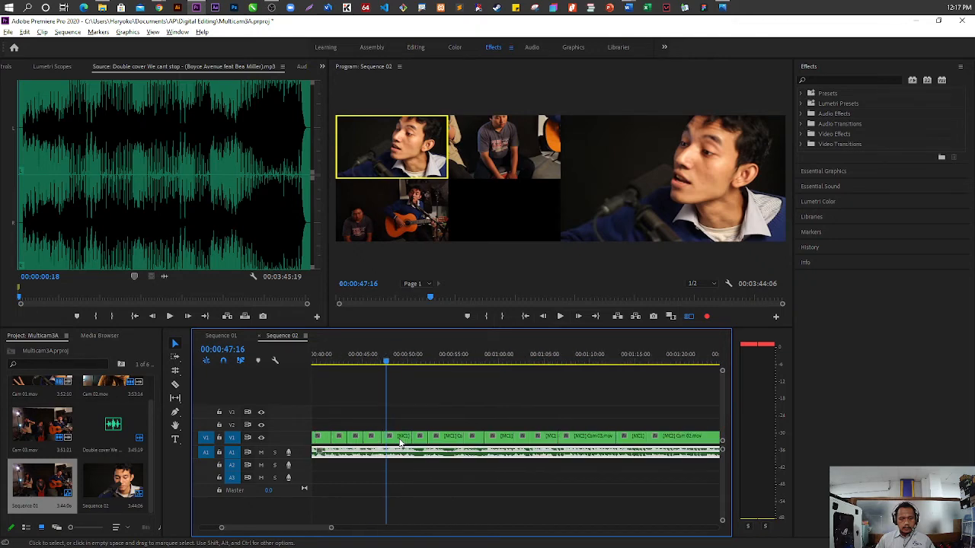
left_click(396, 441)
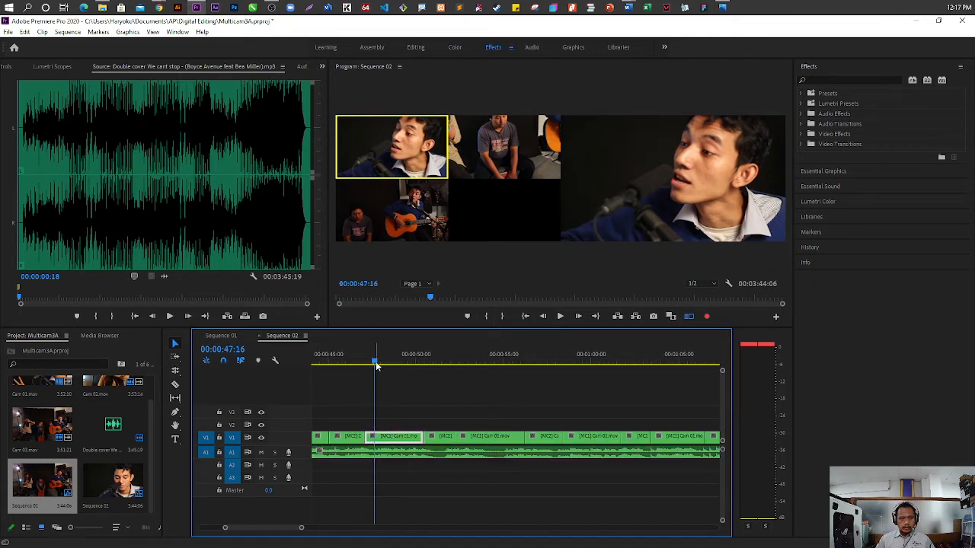
left_click_drag(376, 366, 402, 374)
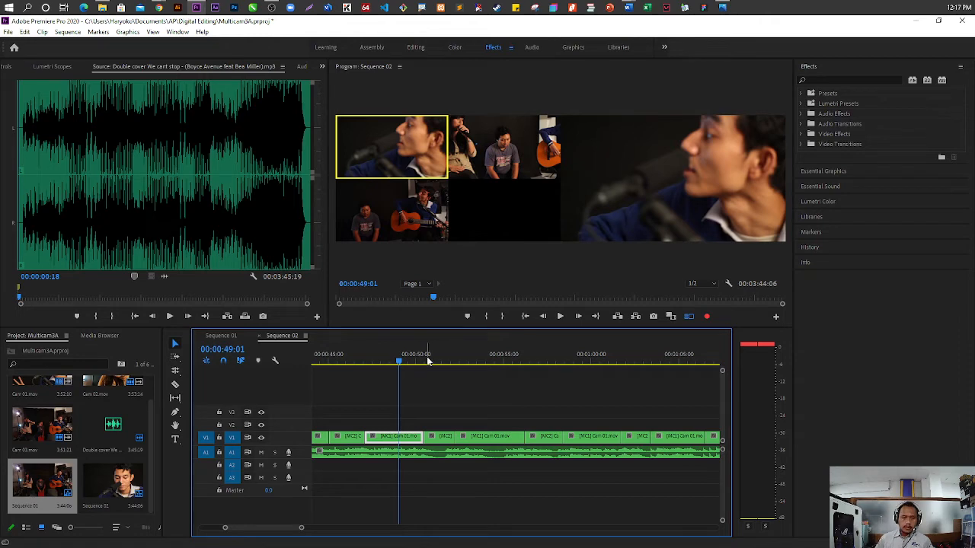
mouse_move(398, 363)
left_mouse_down()
mouse_move(386, 362)
mouse_move(416, 363)
mouse_move(396, 363)
left_mouse_up()
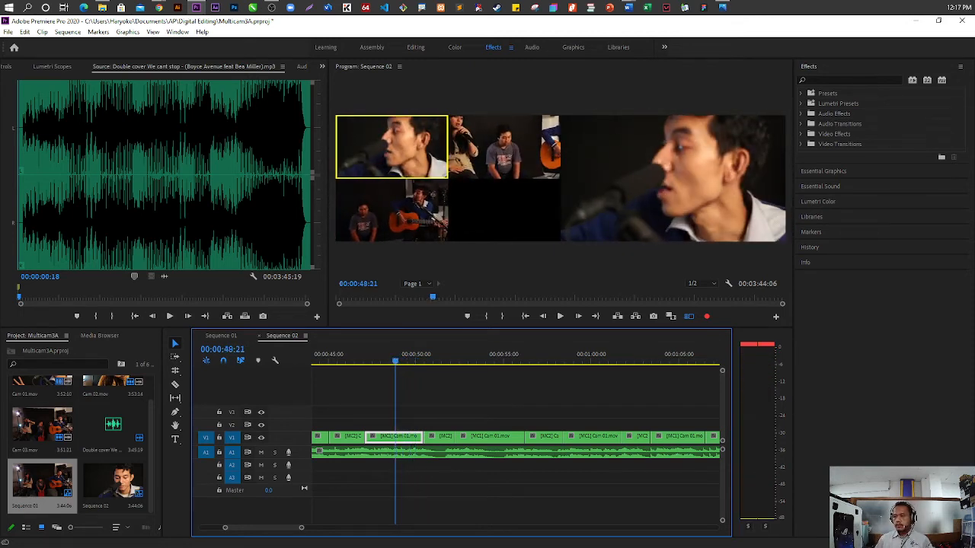
right_click(405, 441)
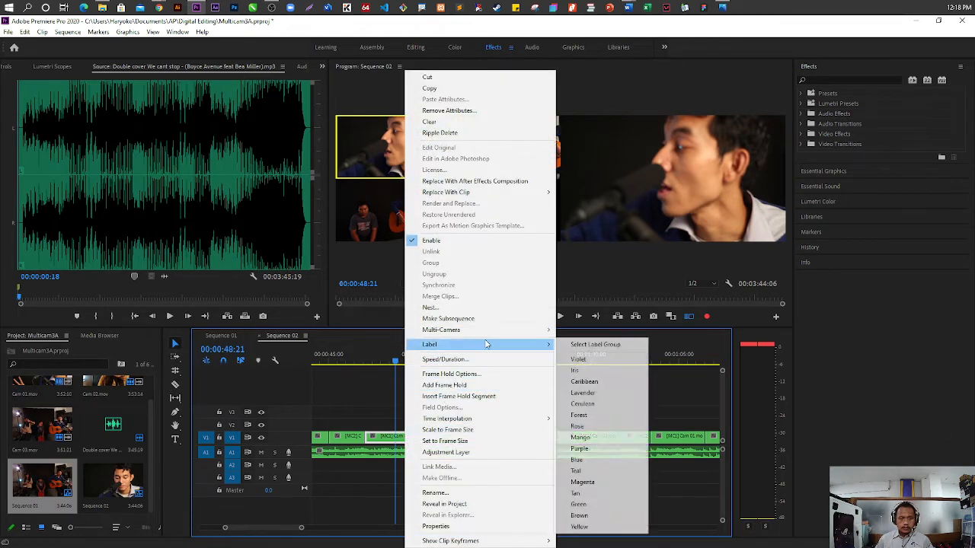
mouse_move(502, 333)
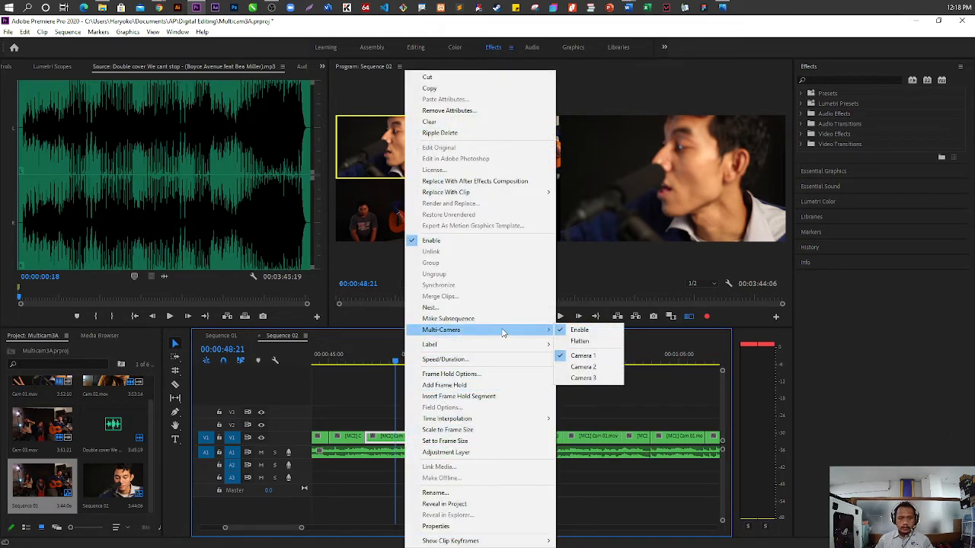
left_click(584, 368)
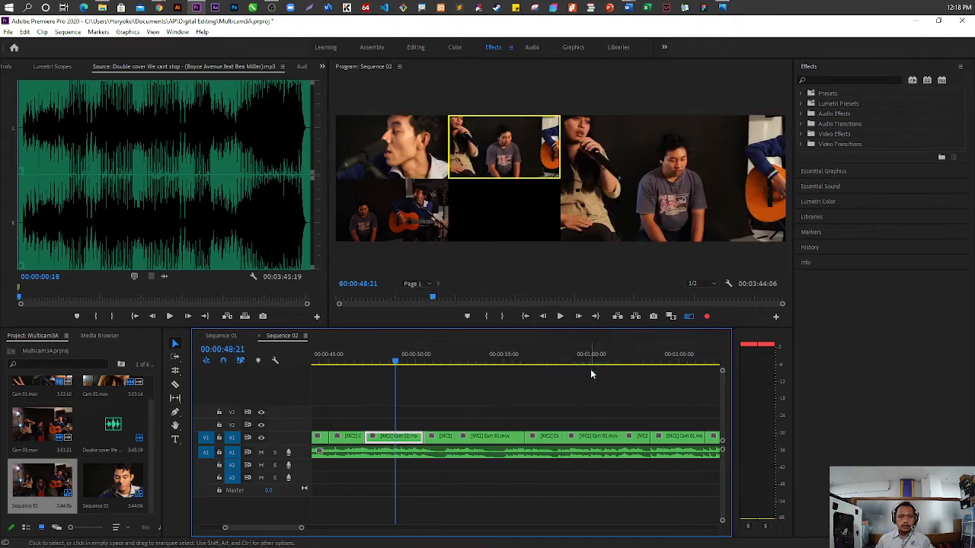
Set the selected segment at about 00:00:48 to Camera 3
right_click(409, 440)
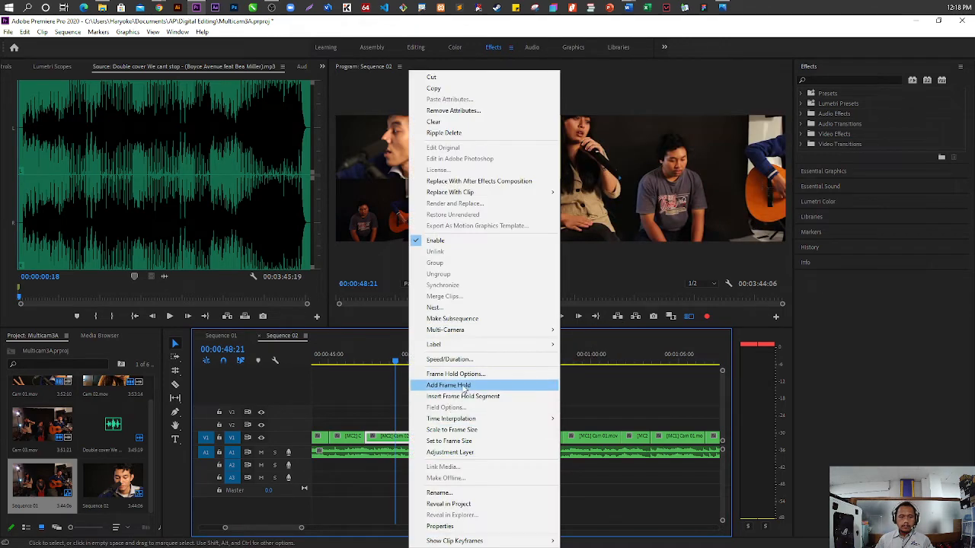
mouse_move(510, 336)
mouse_move(550, 344)
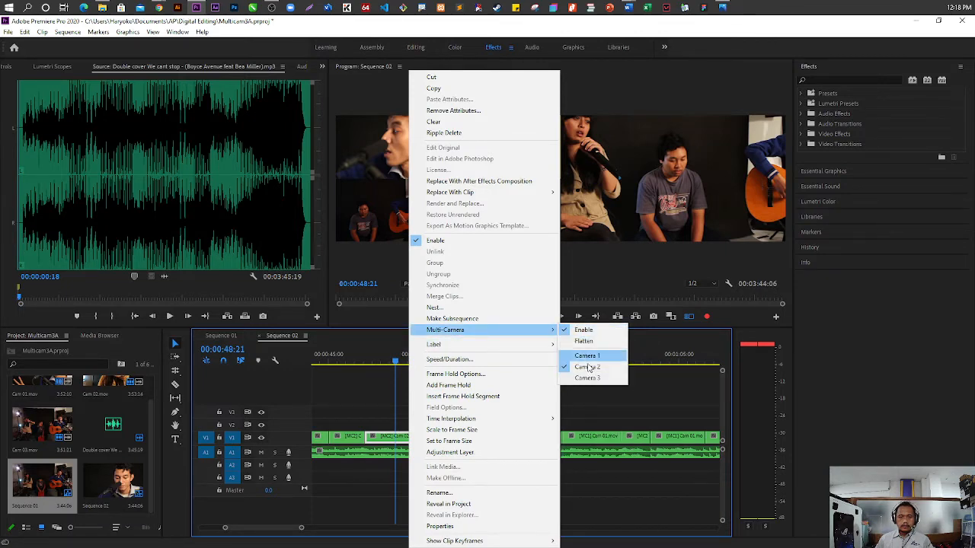
left_click(587, 378)
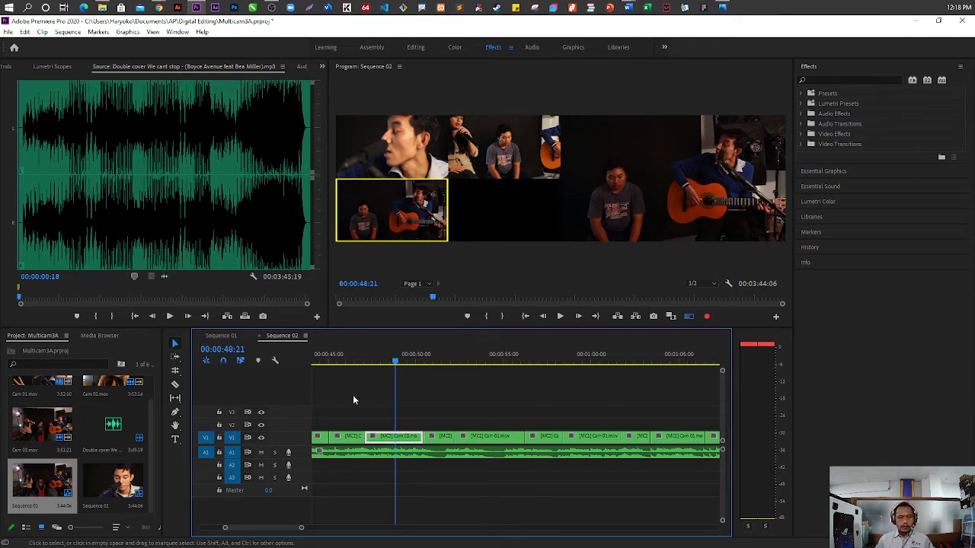
Roll the edit points at both ends of the Camera 3 segment so it spans about 00:00:47 to 00:00:48:15, and play through the cuts
left_click_drag(398, 363, 365, 369)
left_click_drag(363, 369, 354, 366)
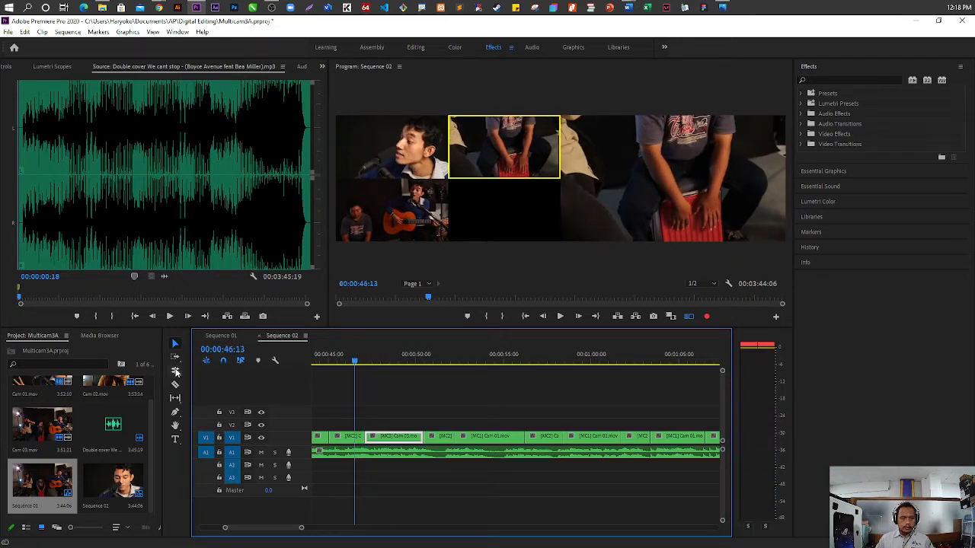
left_click(175, 372)
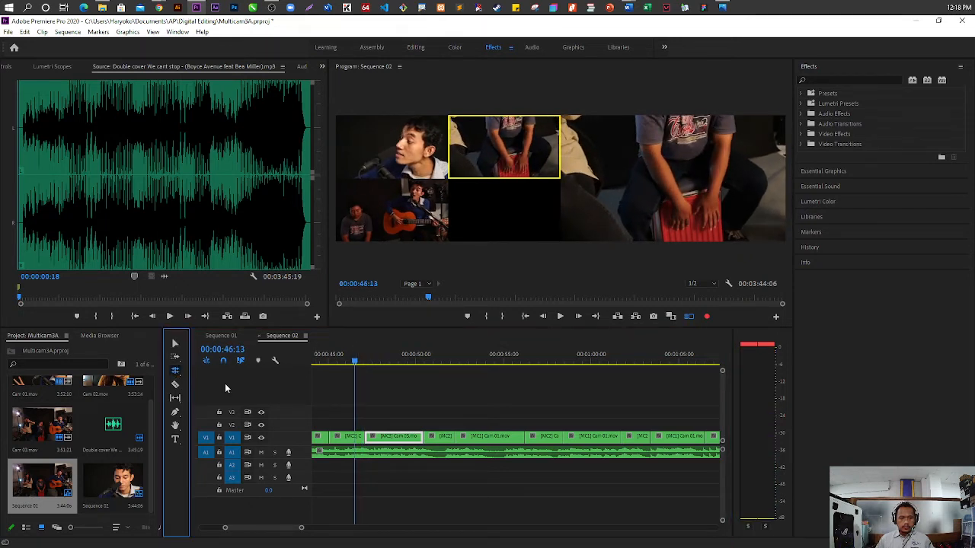
left_click_drag(367, 437, 379, 437)
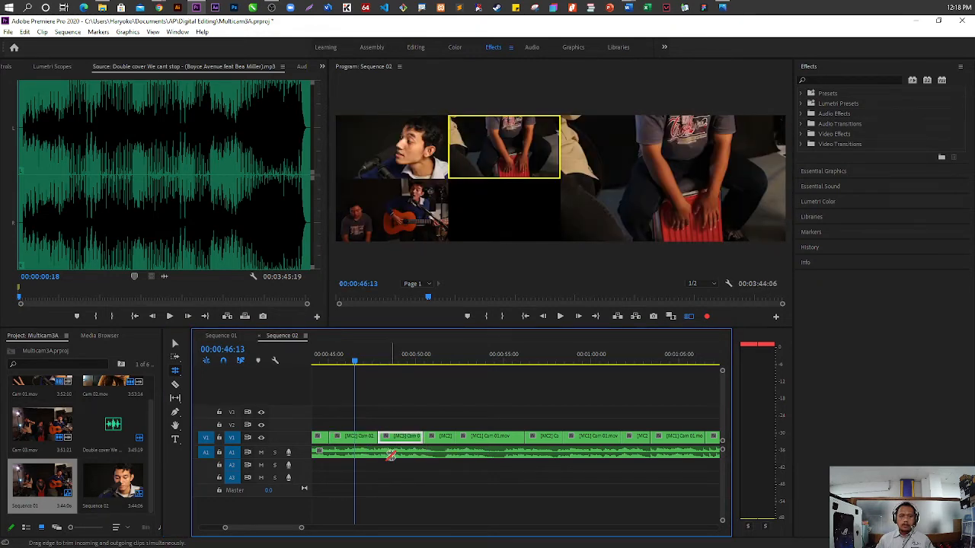
left_click_drag(349, 362, 374, 365)
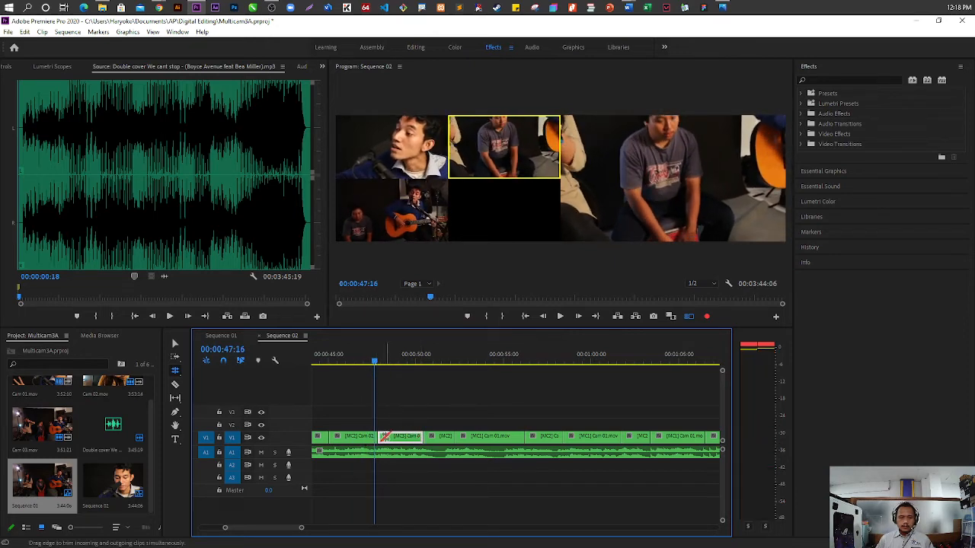
mouse_move(381, 437)
left_mouse_down()
mouse_move(364, 438)
mouse_move(423, 437)
mouse_move(393, 441)
left_mouse_up()
left_click_drag(375, 364, 392, 364)
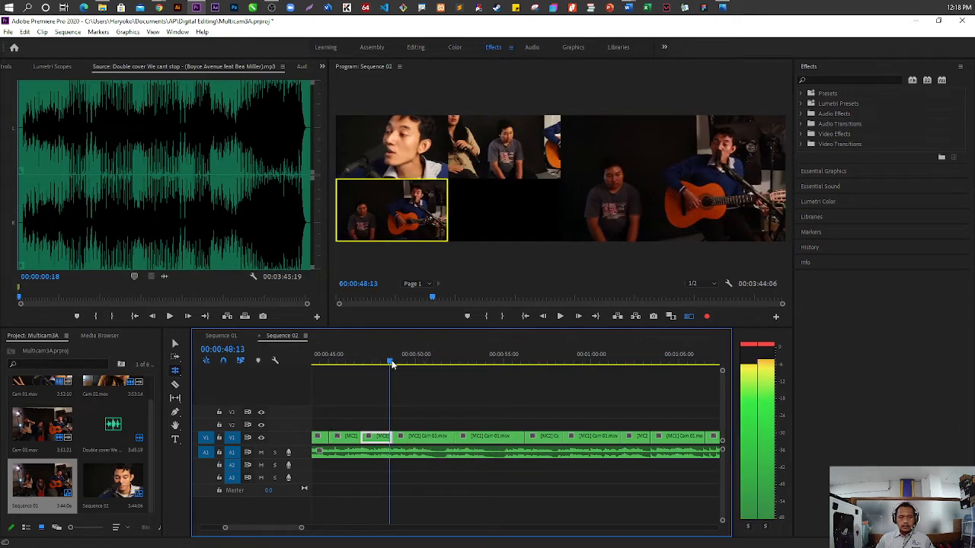
key("space")
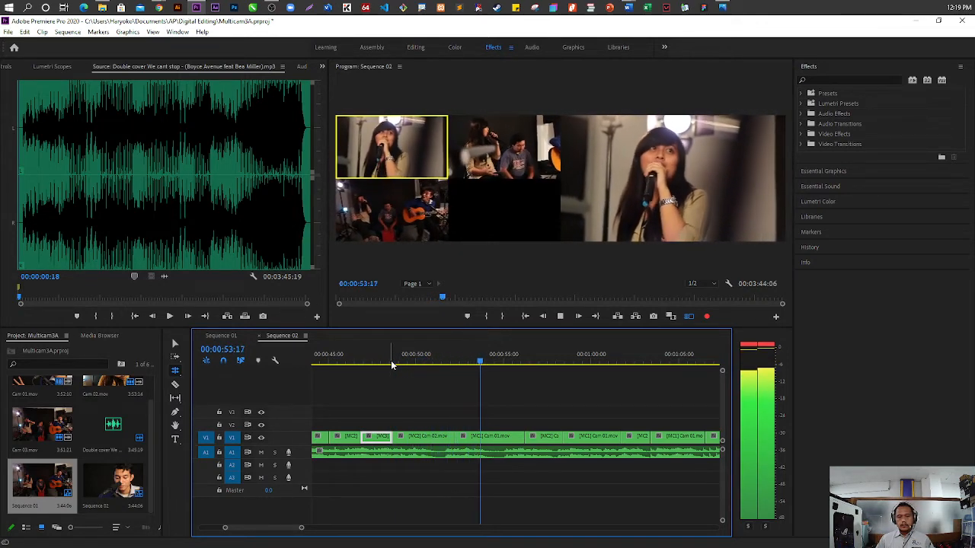
key("space")
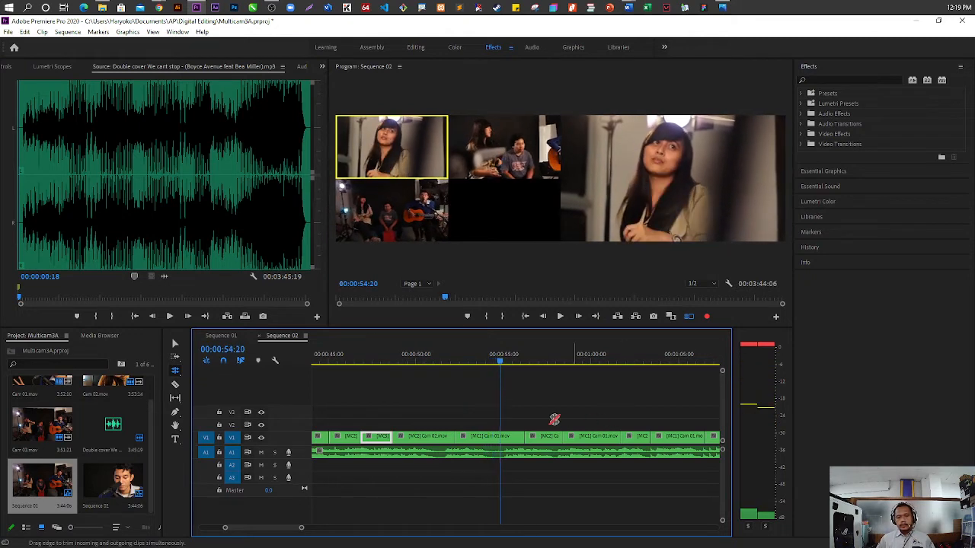
left_click(175, 343)
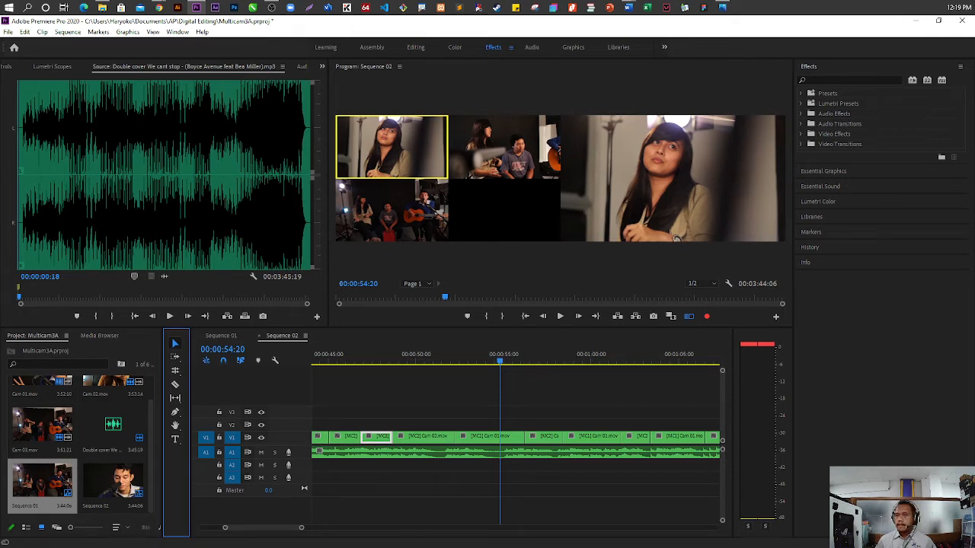
key("alt+Tab")
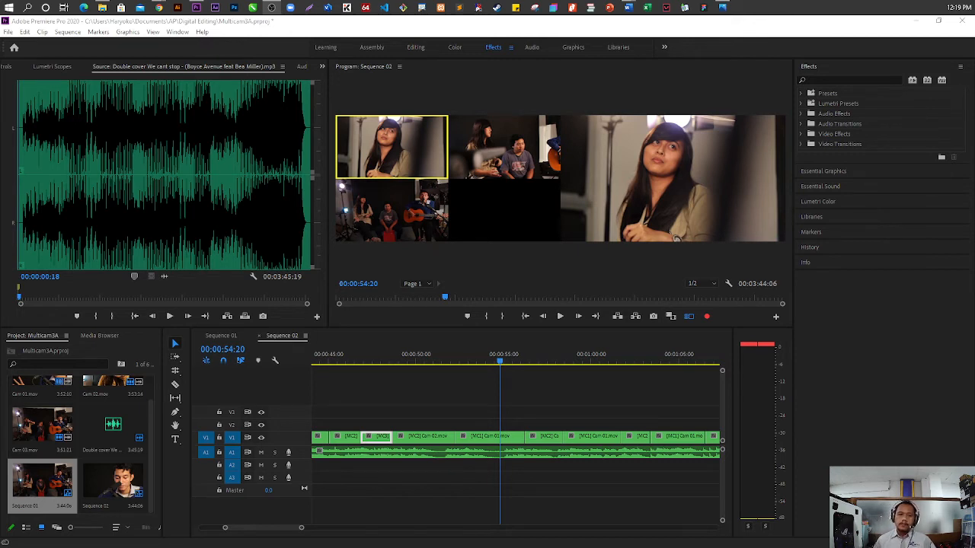
left_click(23, 387)
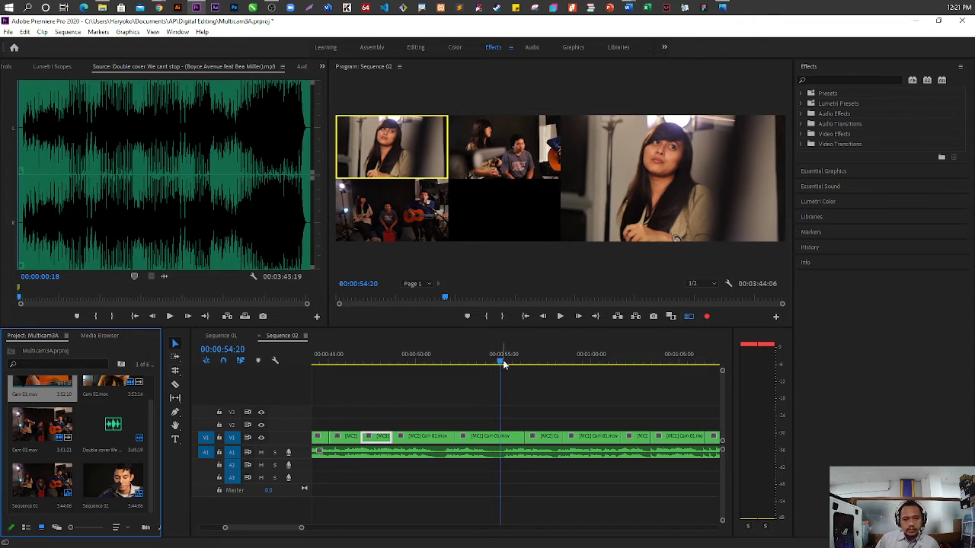
left_click_drag(503, 364, 435, 365)
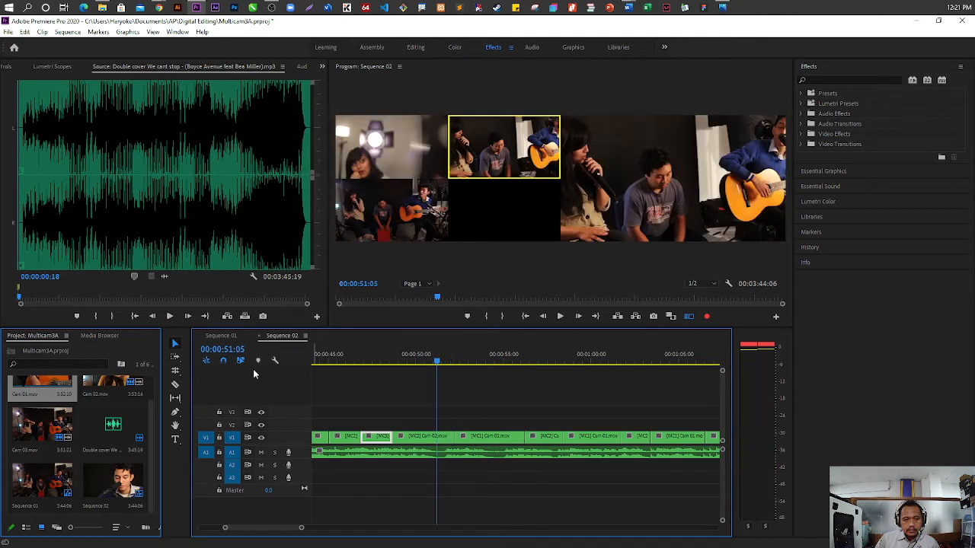
left_click(174, 370)
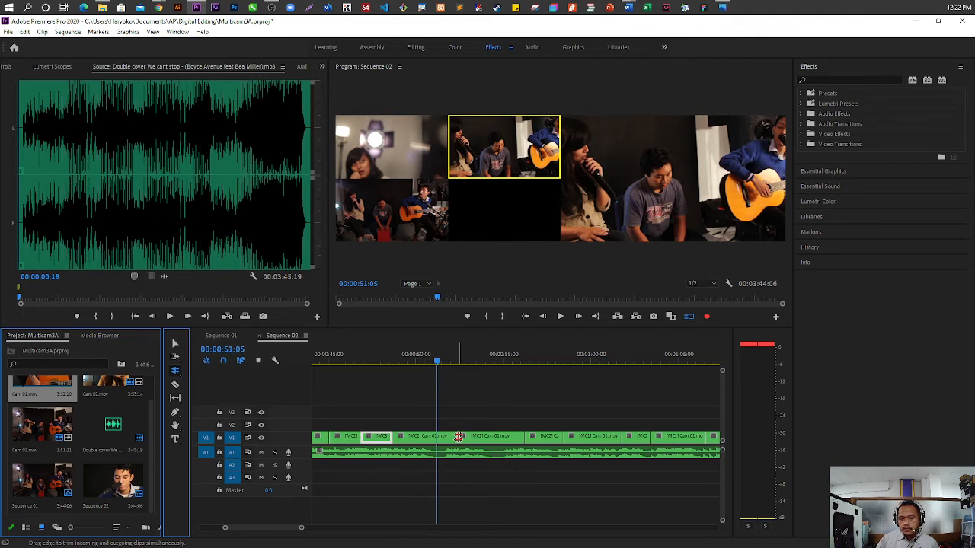
left_click_drag(436, 368, 382, 369)
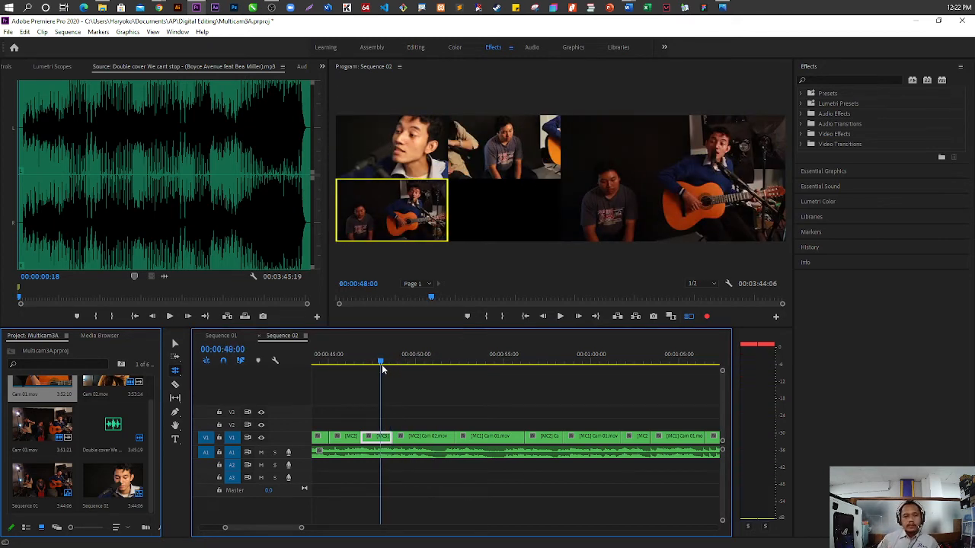
left_click(175, 346)
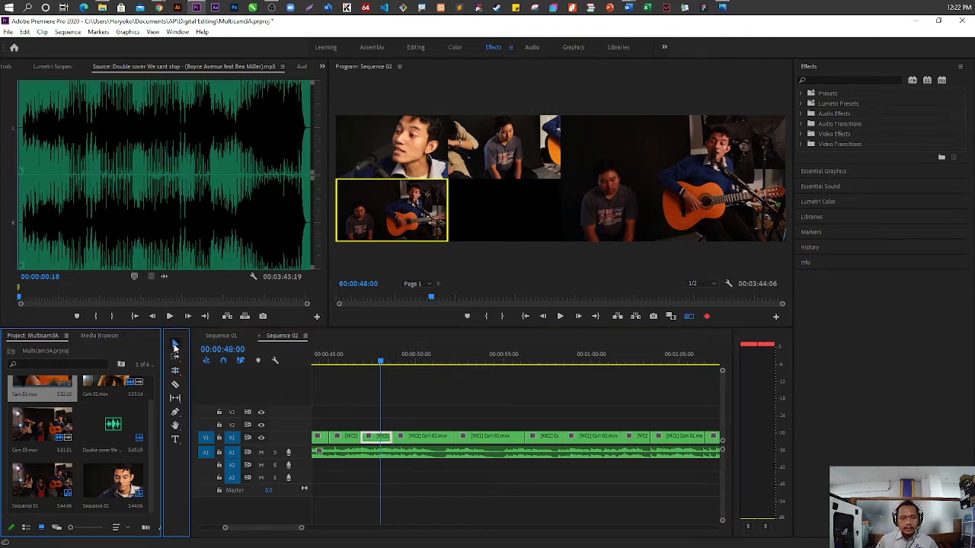
Change the Cam 01 segment starting at about 00:00:52 in Sequence 02 to Camera 3
left_click(385, 365)
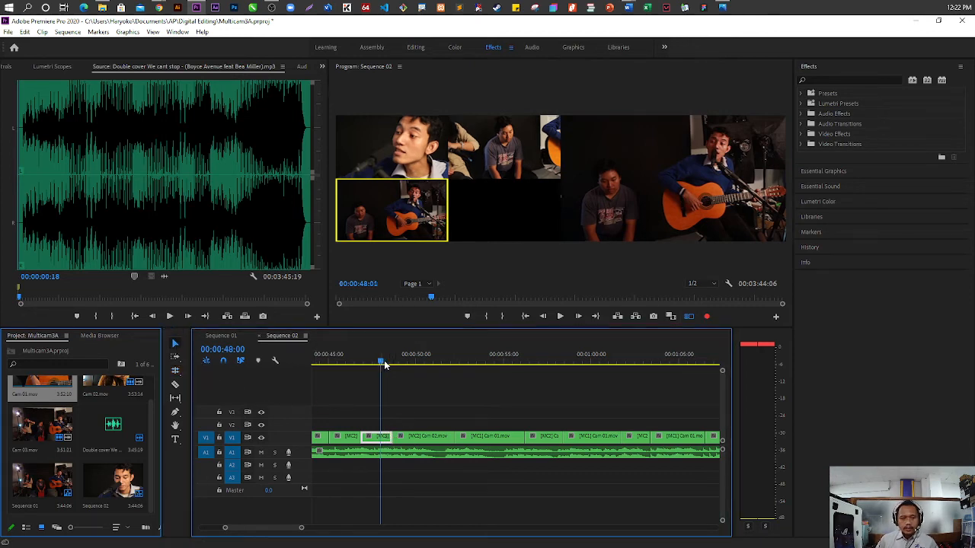
left_click_drag(384, 364, 459, 363)
left_click(500, 438)
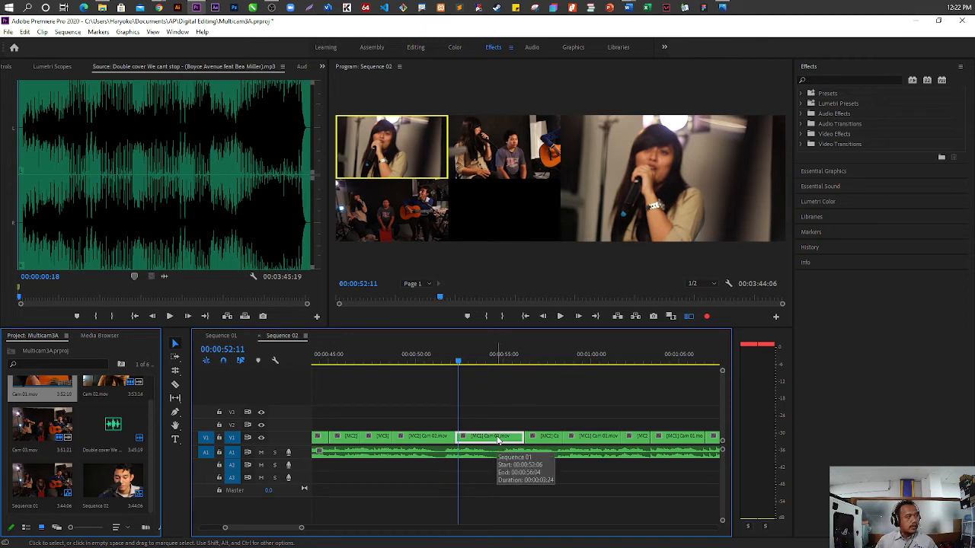
right_click(499, 440)
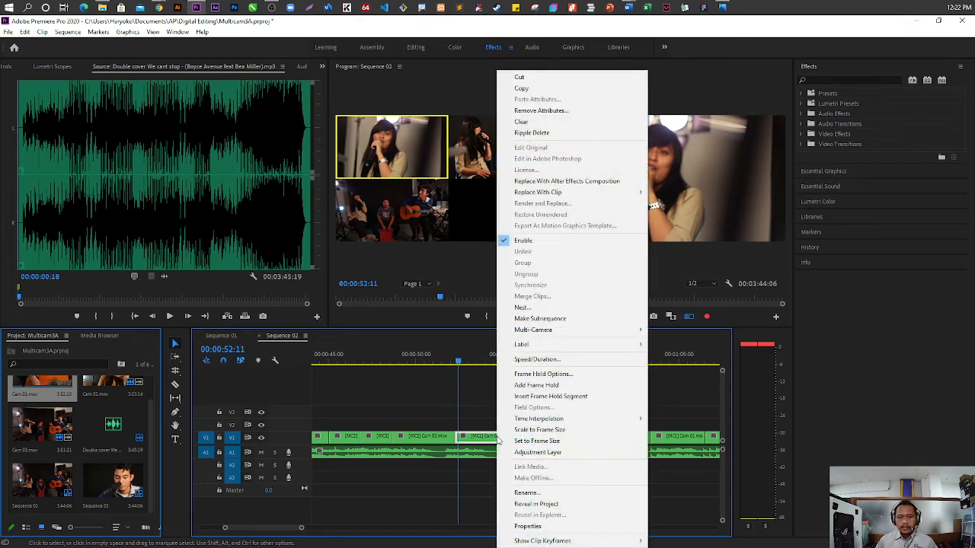
mouse_move(637, 329)
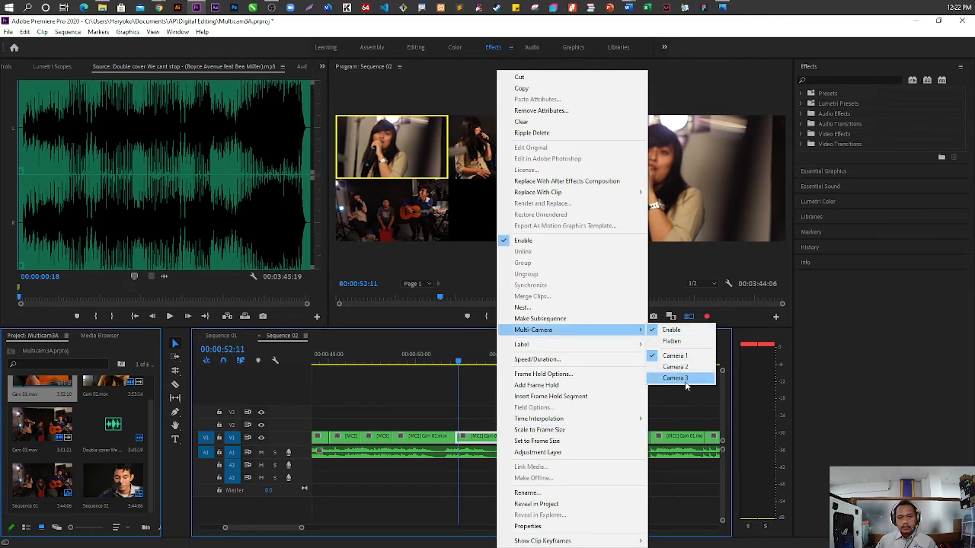
left_click(675, 378)
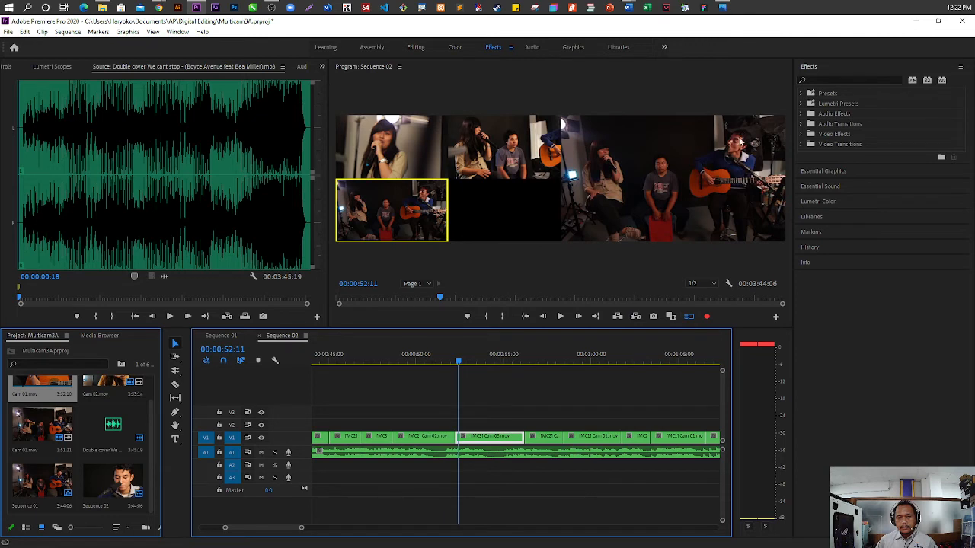